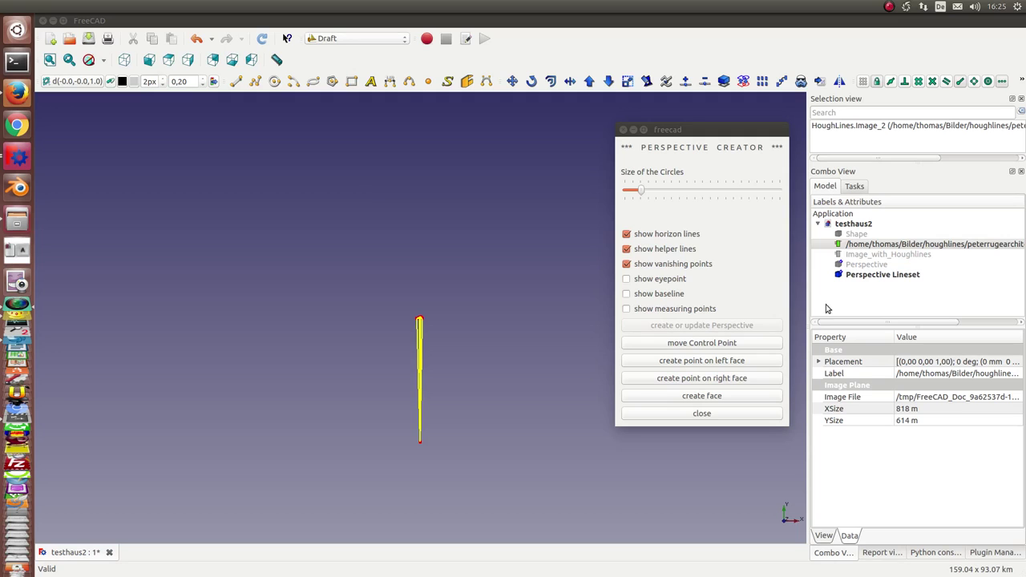
- Zoom in on the face-on photo and hide the vanishing points and horizon lines
key("2")
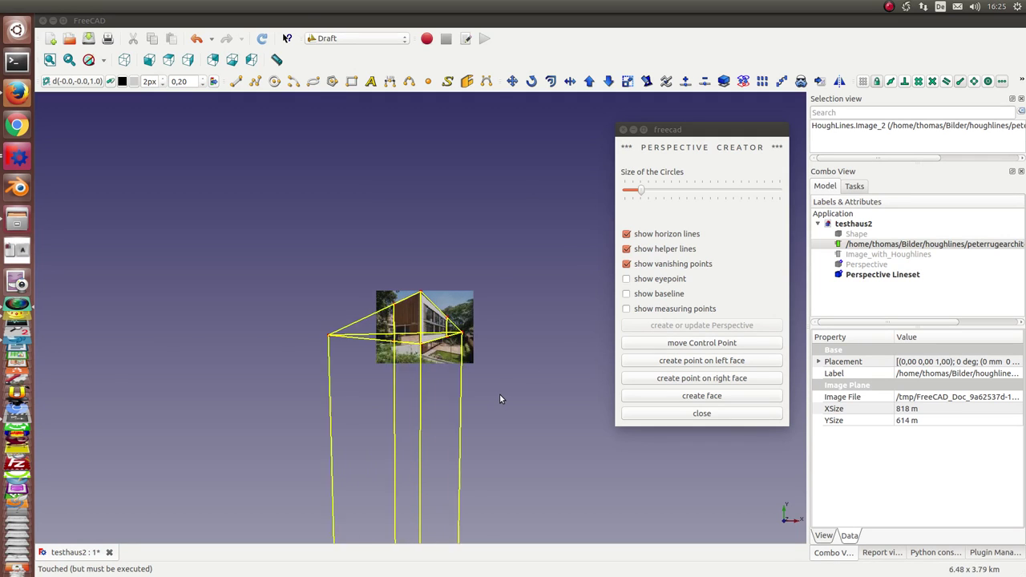
scroll(500, 398, "up", 5)
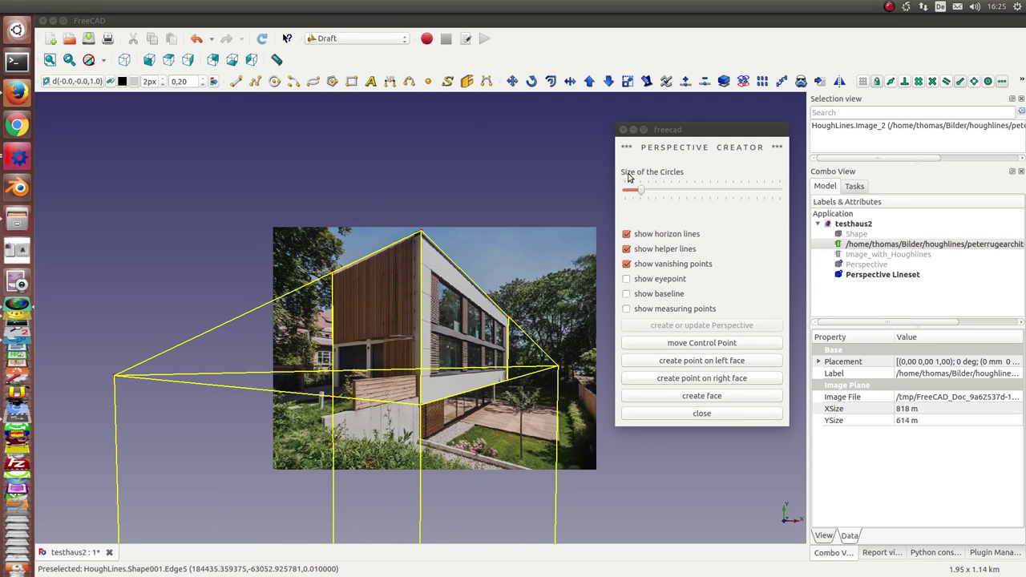
left_click(649, 268)
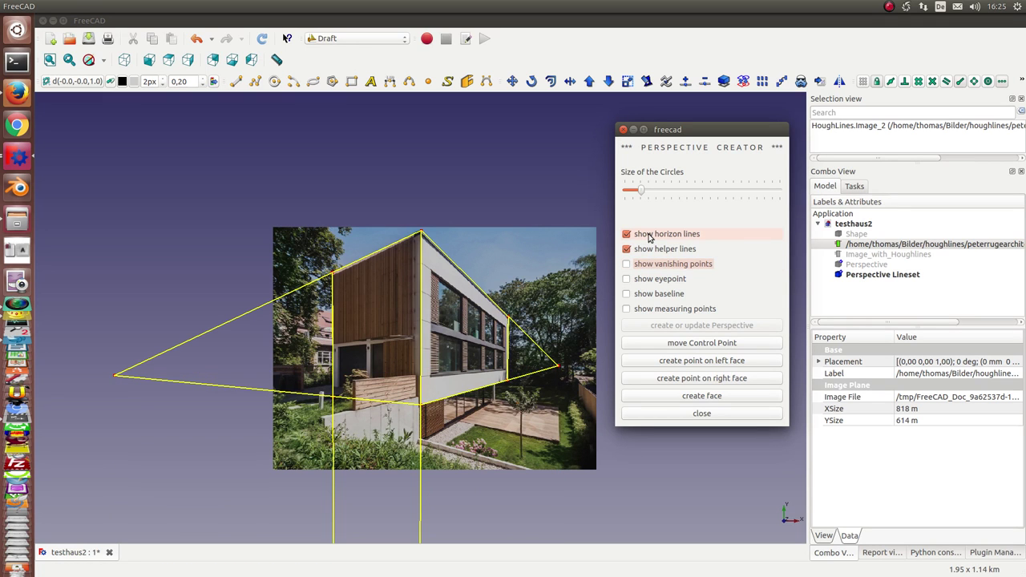
left_click(649, 236)
scroll(551, 266, "up", 3)
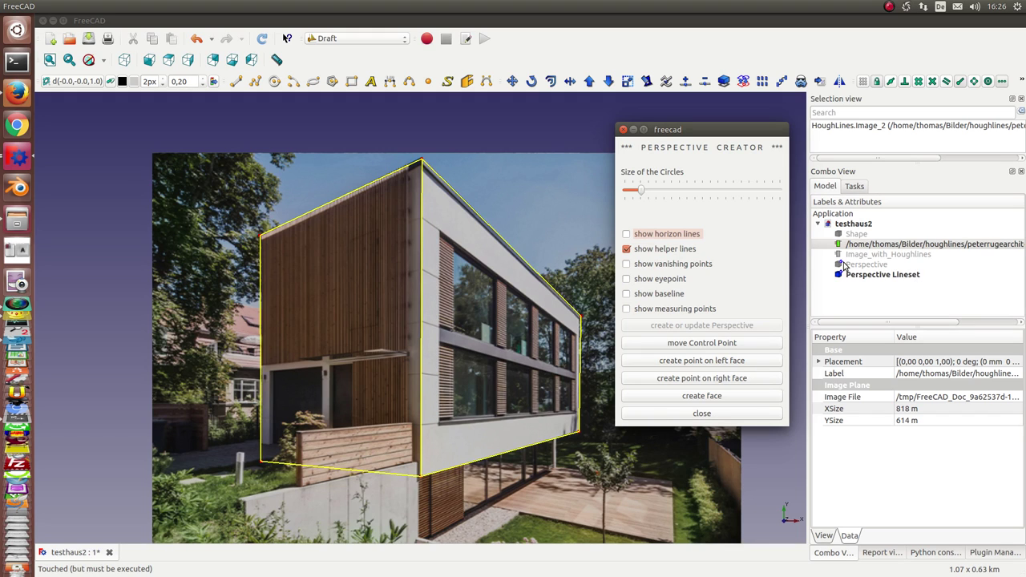
- Place left-face points at the central corner's bottom and top, then the facade's top-left and bottom-left corners
left_click(678, 362)
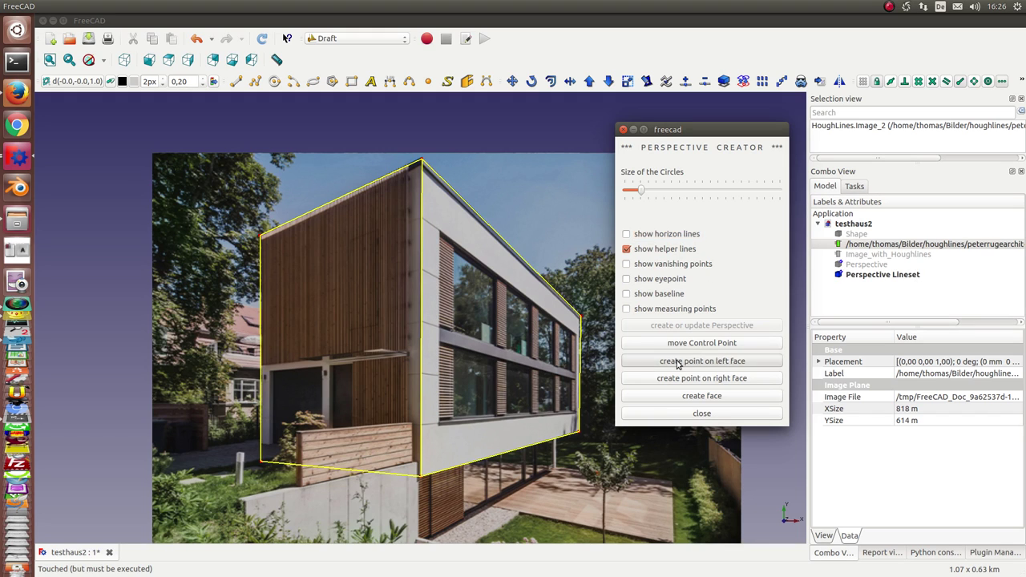
left_click(423, 479)
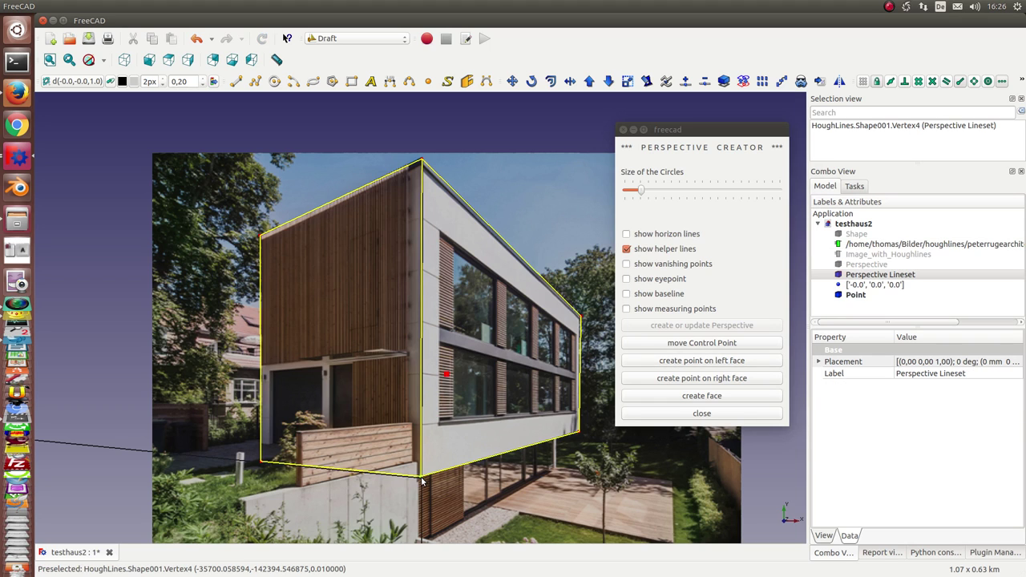
left_click(694, 361)
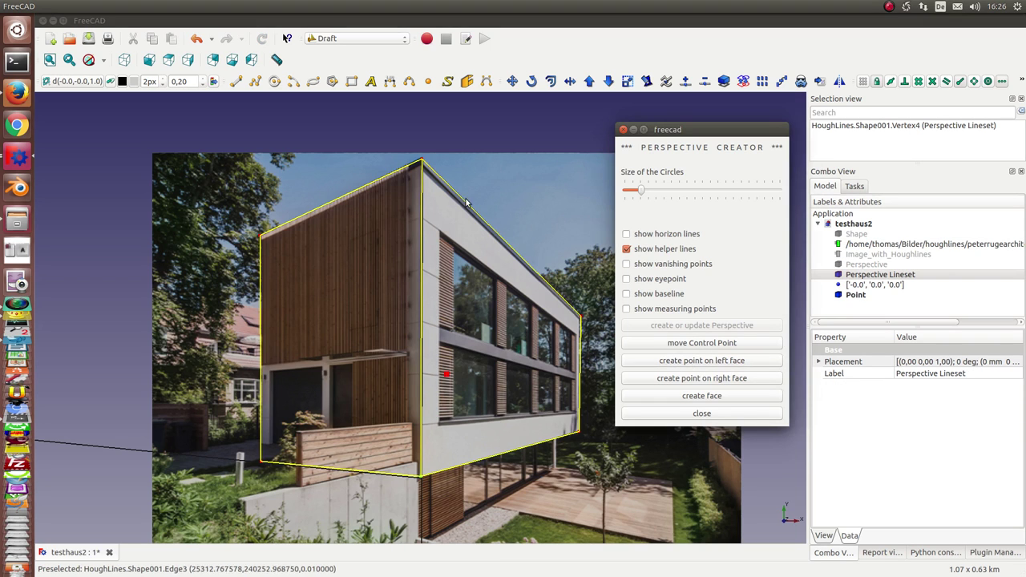
left_click(422, 162)
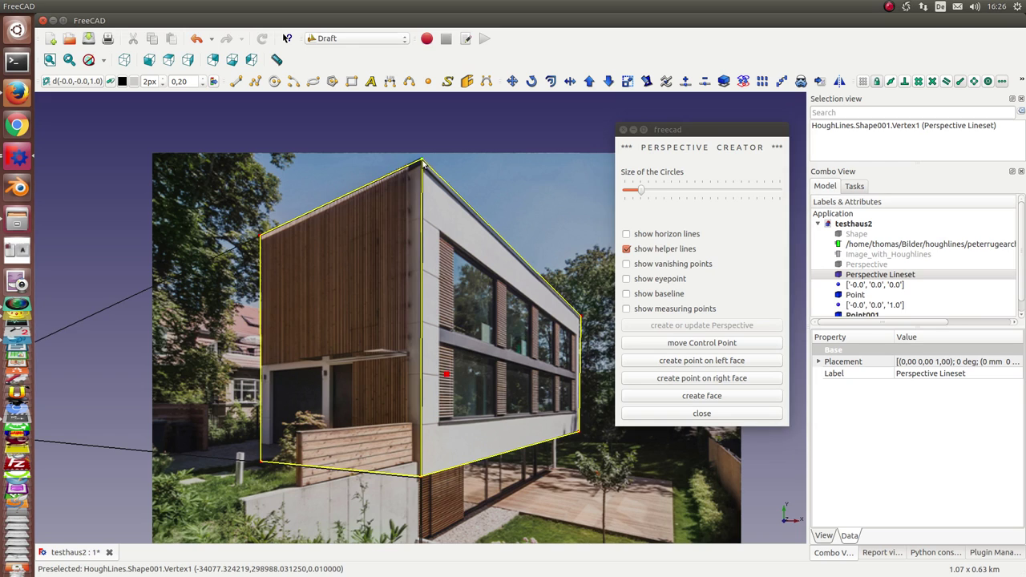
left_click(706, 362)
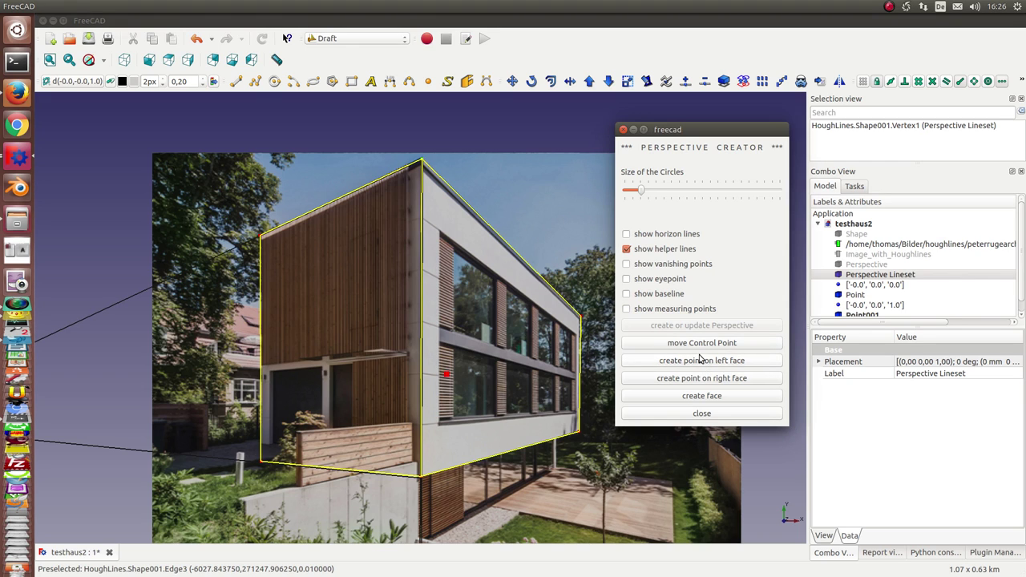
left_click(261, 238)
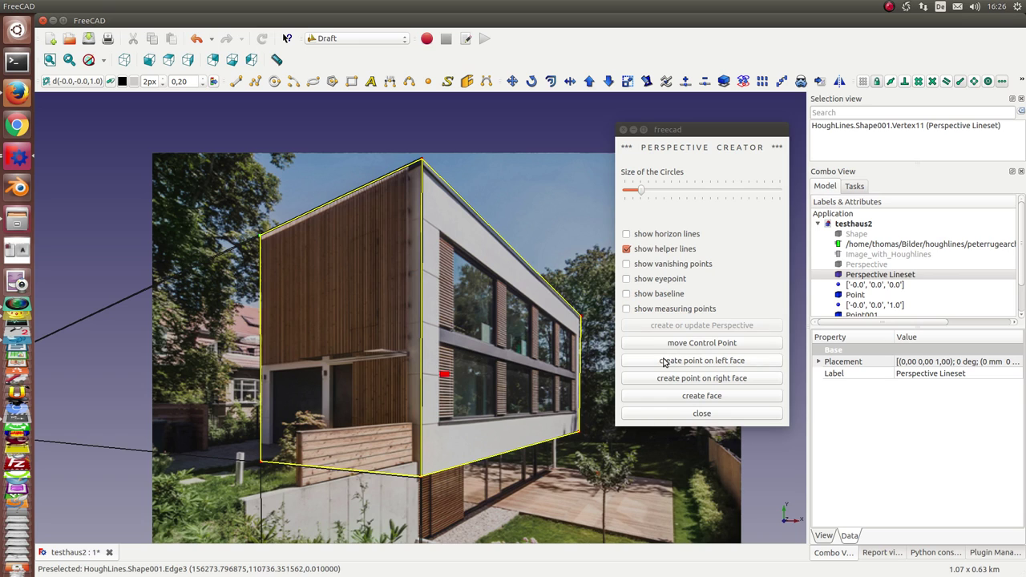
left_click(627, 361)
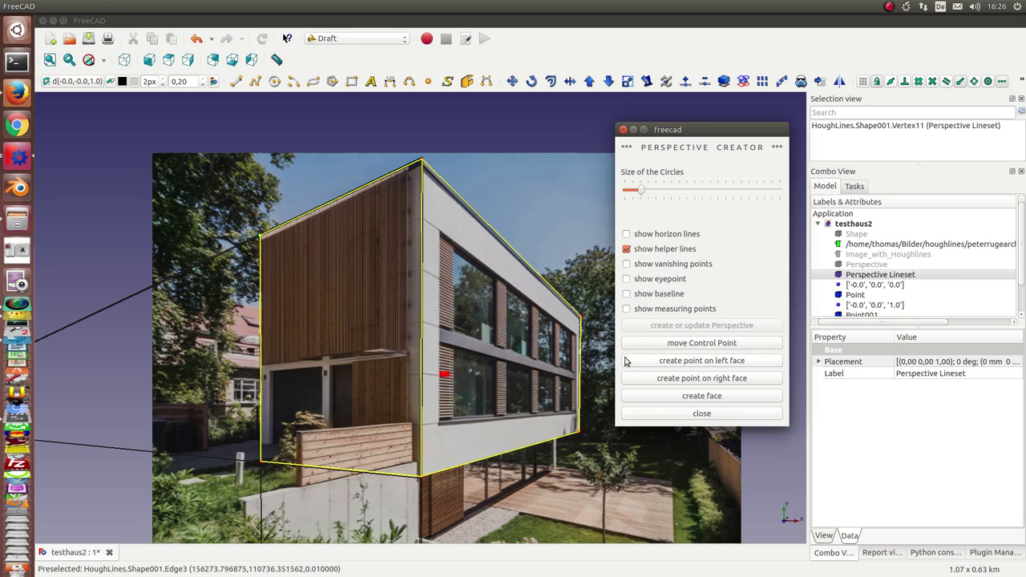
left_click(261, 464)
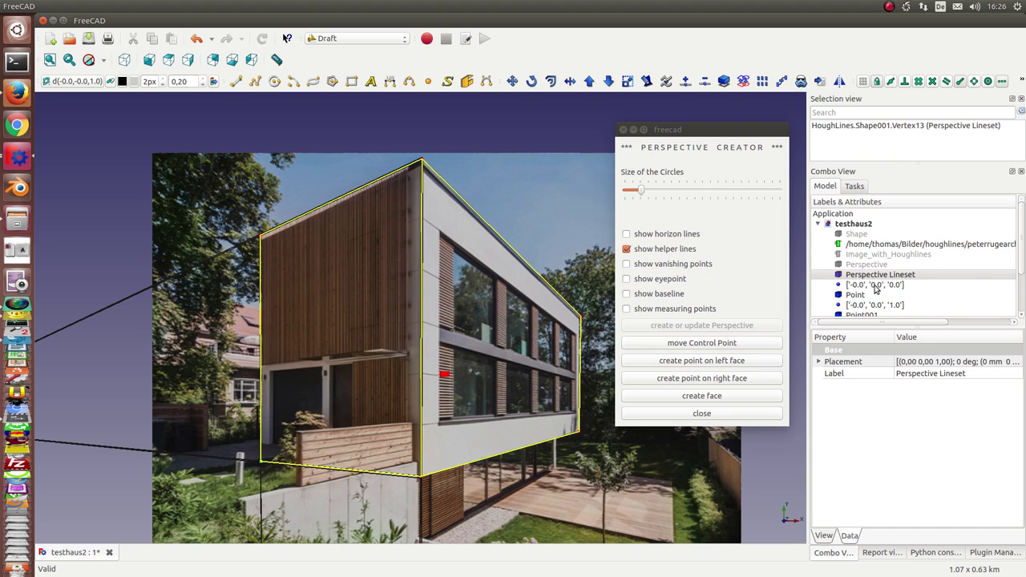
- Select the four left-face points in the tree and create a DWire face from them
scroll(863, 280, "down", 3)
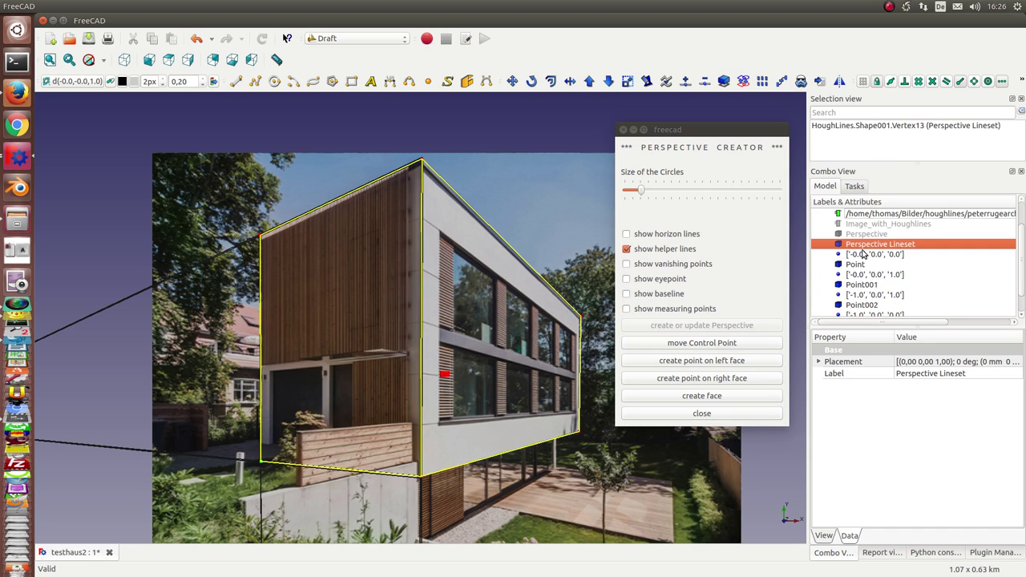
left_click(864, 255)
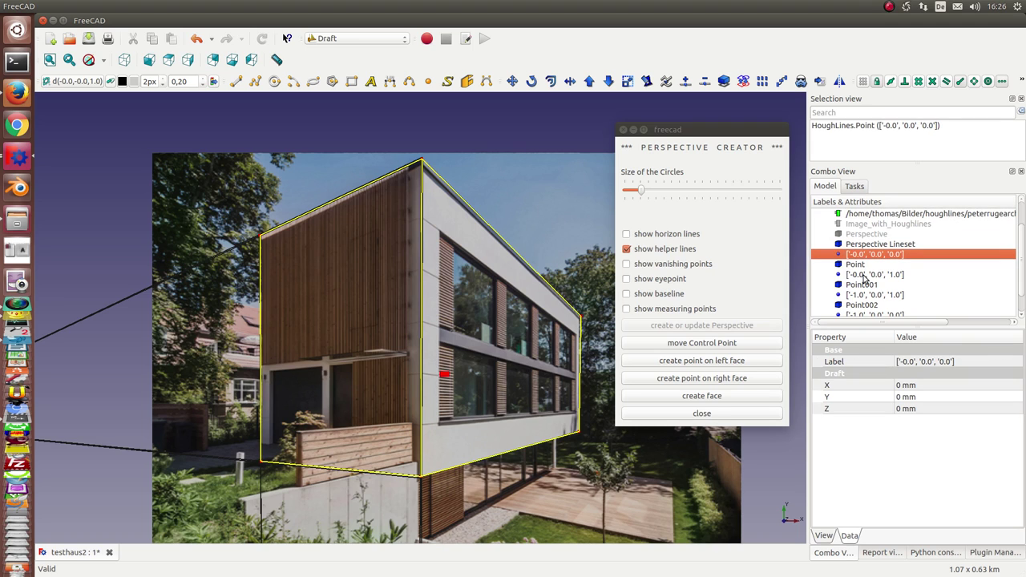
left_click(872, 275, "ctrl")
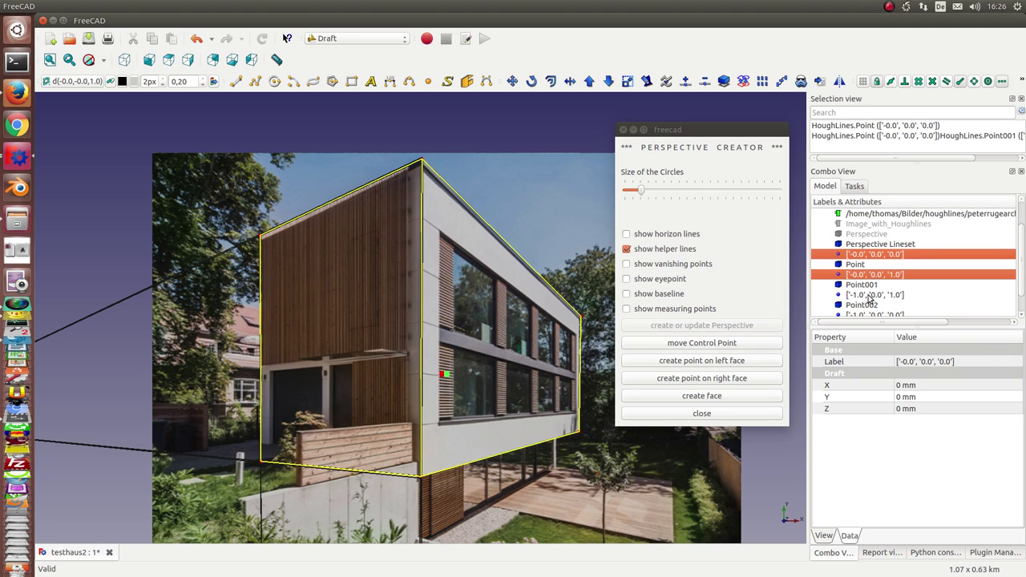
left_click(870, 296, "ctrl")
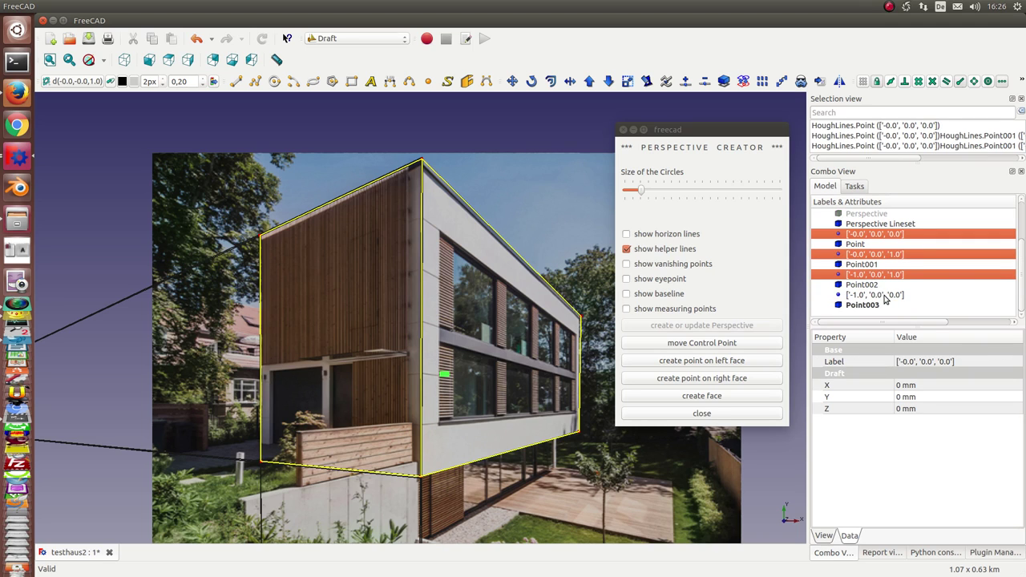
left_click(885, 299, "ctrl")
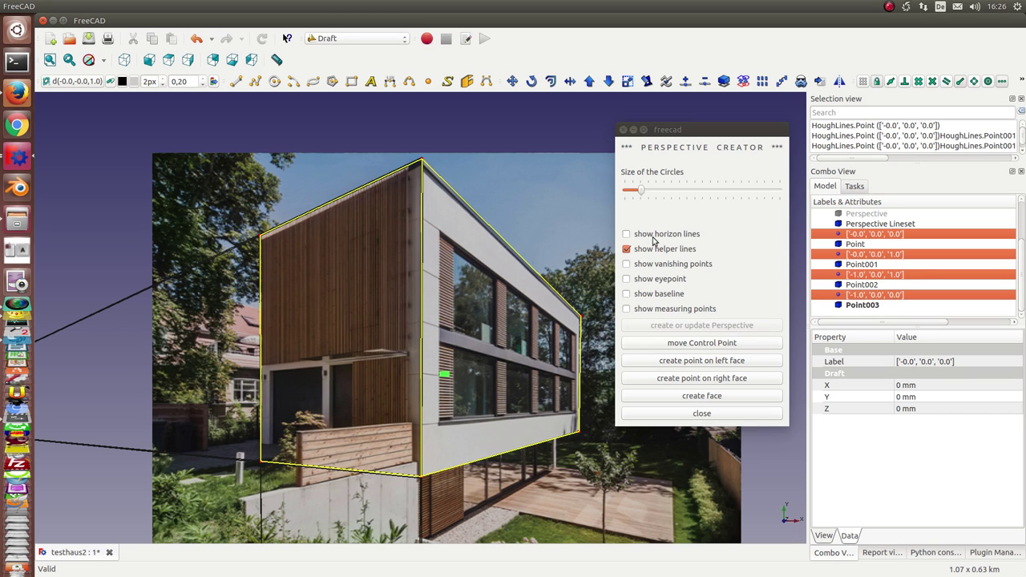
left_click(707, 397)
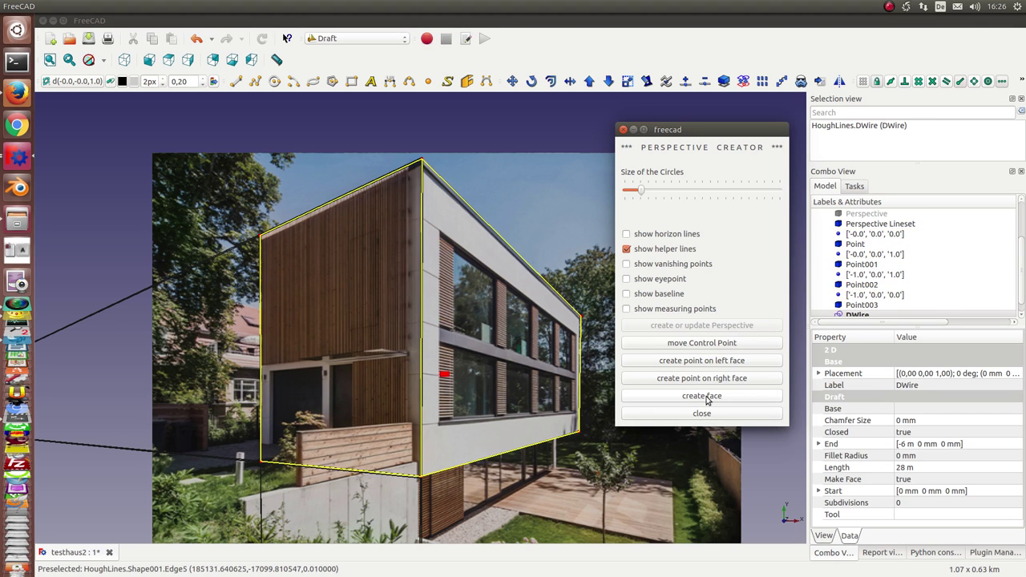
- Orbit and zoom to inspect the new wire, then return to the straight-on photo view
middle_click_drag(453, 457, 420, 359)
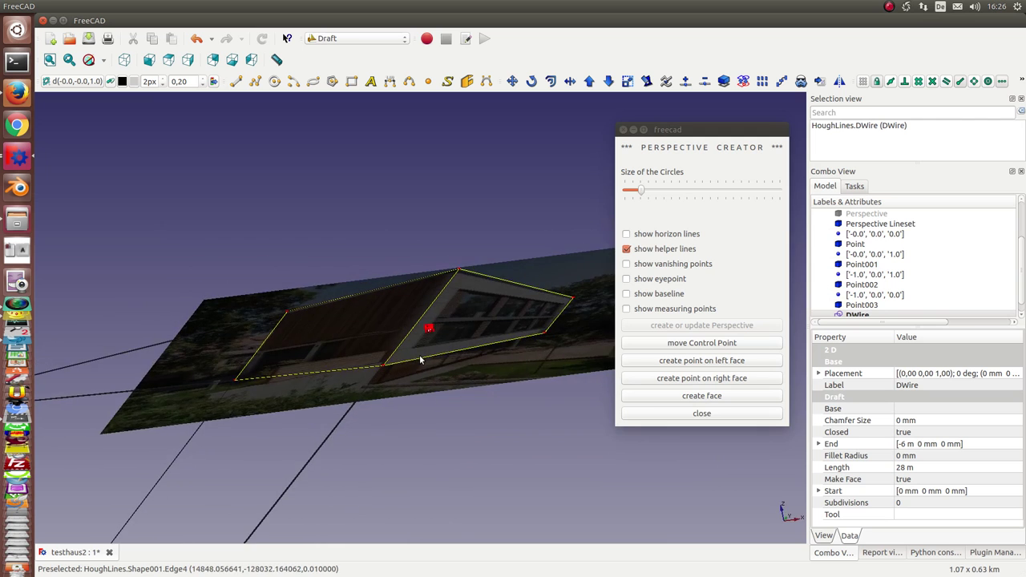
scroll(421, 359, "up", 3)
scroll(420, 377, "up", 3)
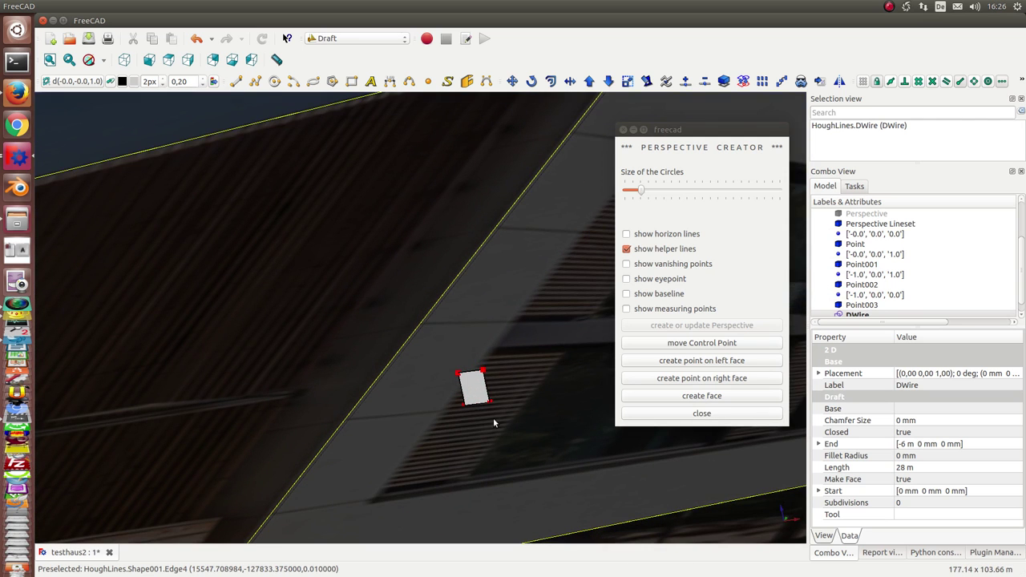
left_click(326, 293)
key("1")
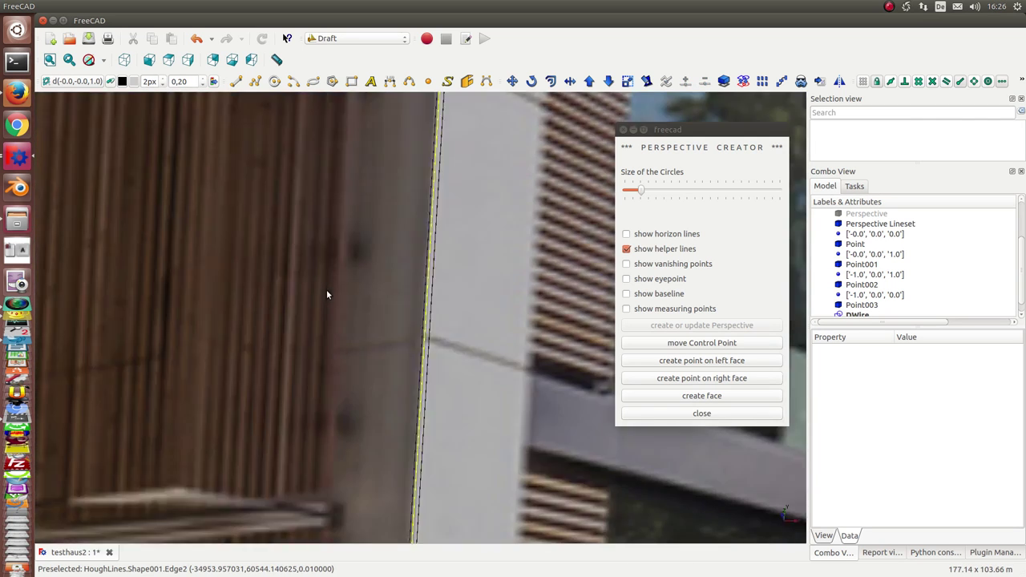
scroll(871, 233, "up", 2)
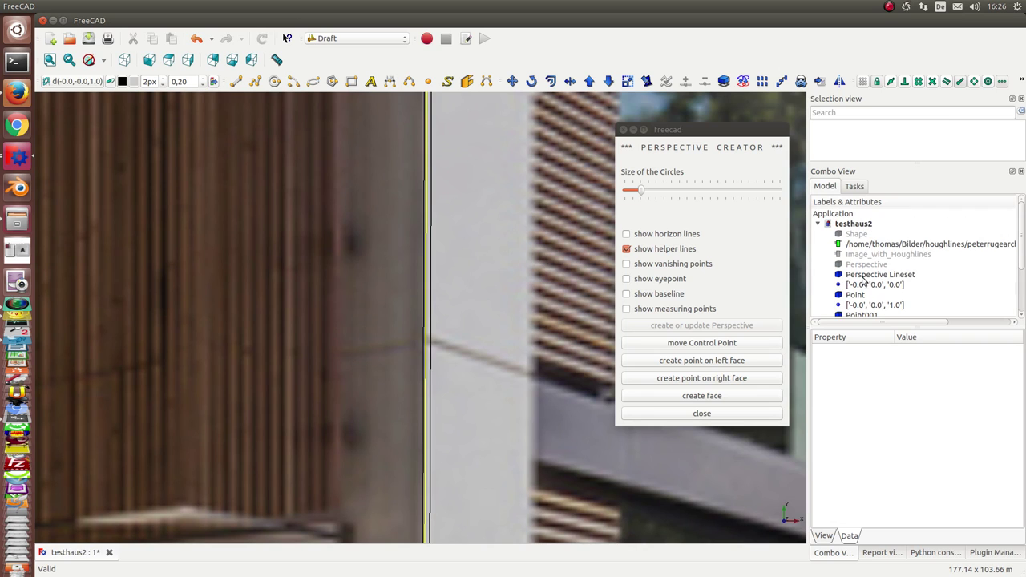
- Hide the left-face points and the DWire, then zoom out to the full photo
left_click(863, 285)
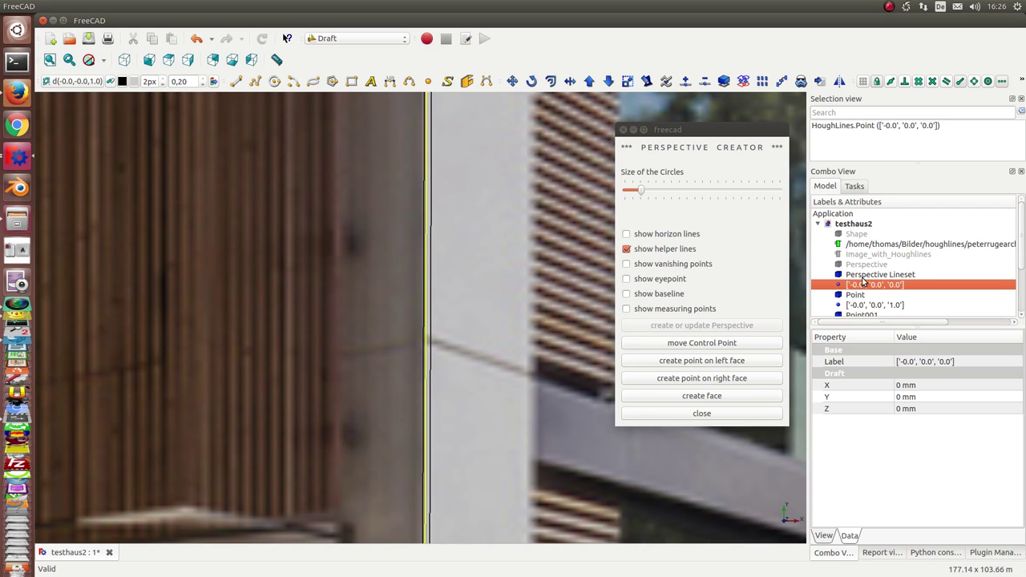
key("shift+Down")
key("shift+Down")
key("shift+Down")
key("shift+Down")
key("shift+Down")
key("shift+Down")
key("shift+Down")
key("shift+Down")
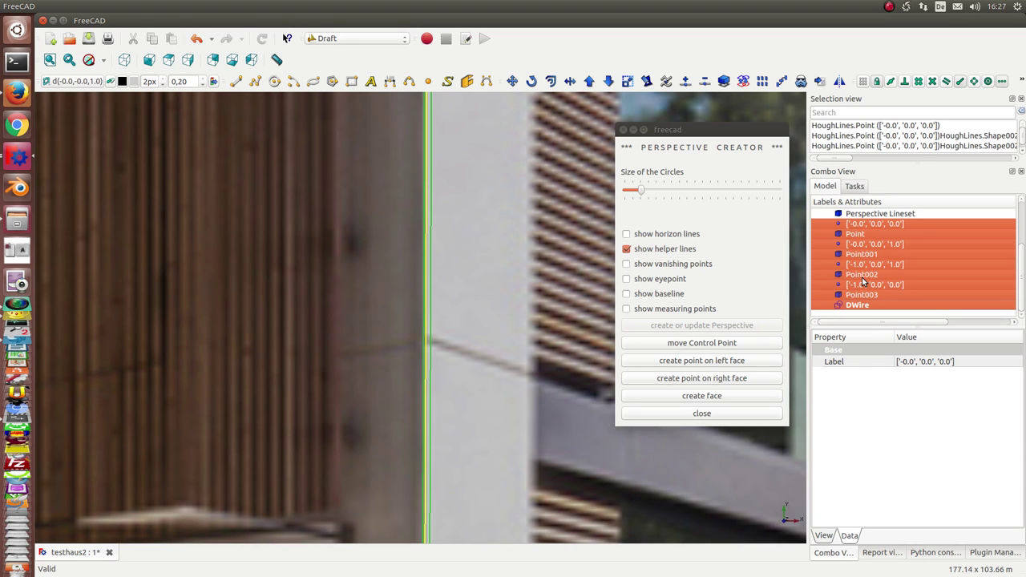
key("space")
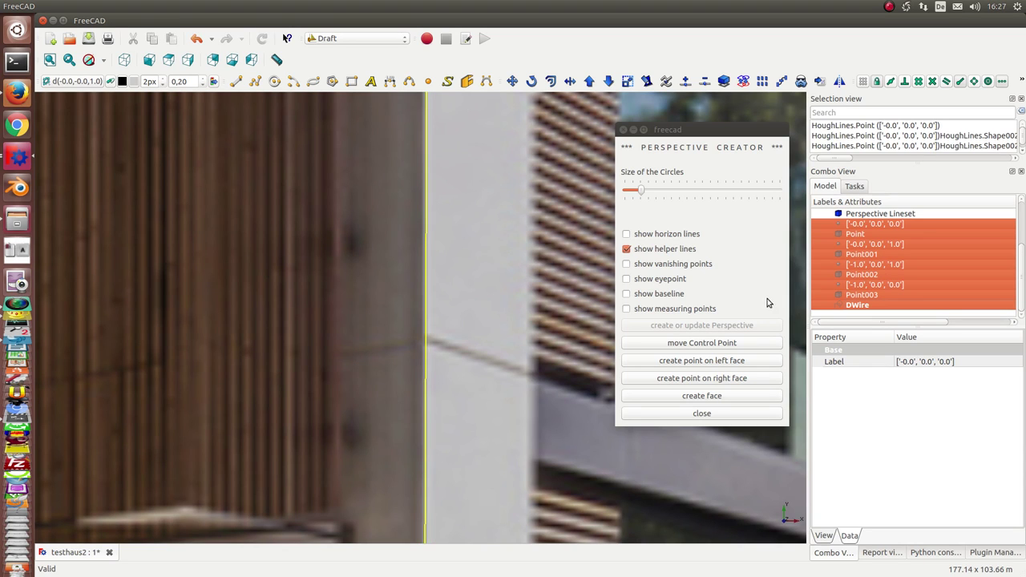
scroll(507, 309, "down", 3)
scroll(509, 310, "down", 3)
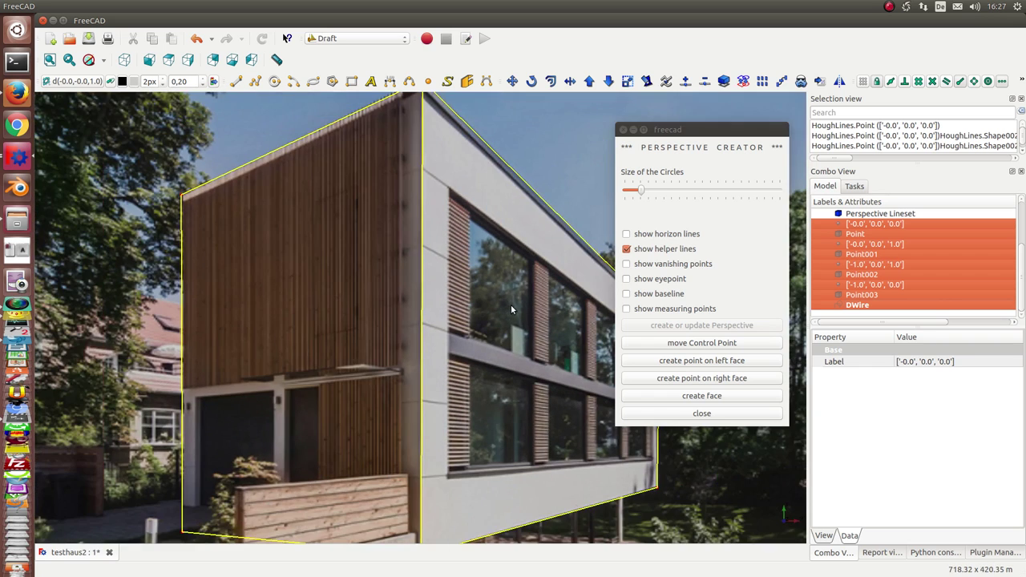
scroll(511, 308, "down", 1)
scroll(512, 308, "down", 1)
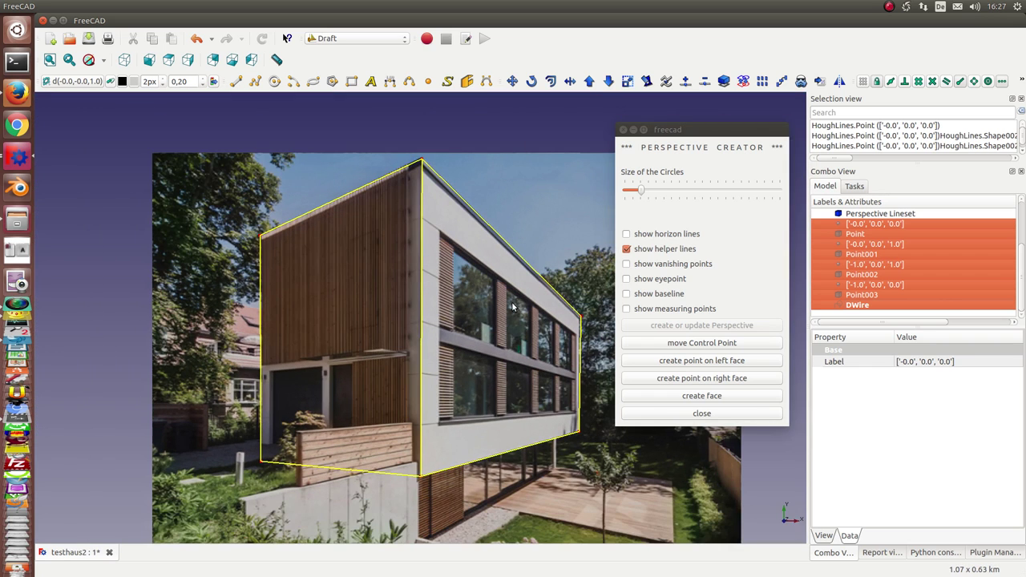
- Add right-face points at the building's bottom corner and the outline's lower-right and upper-right corners
left_click(697, 383)
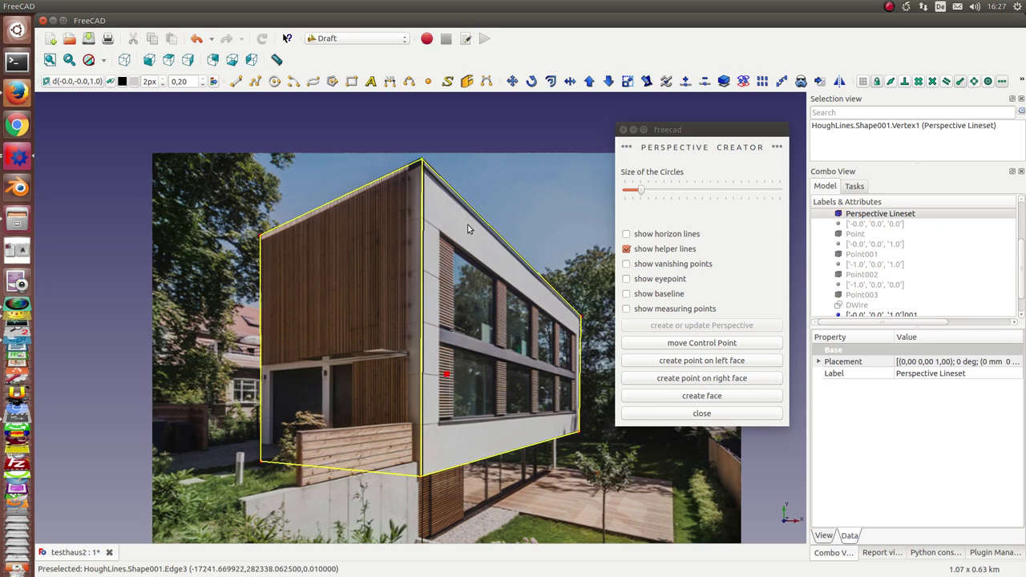
left_click(722, 380)
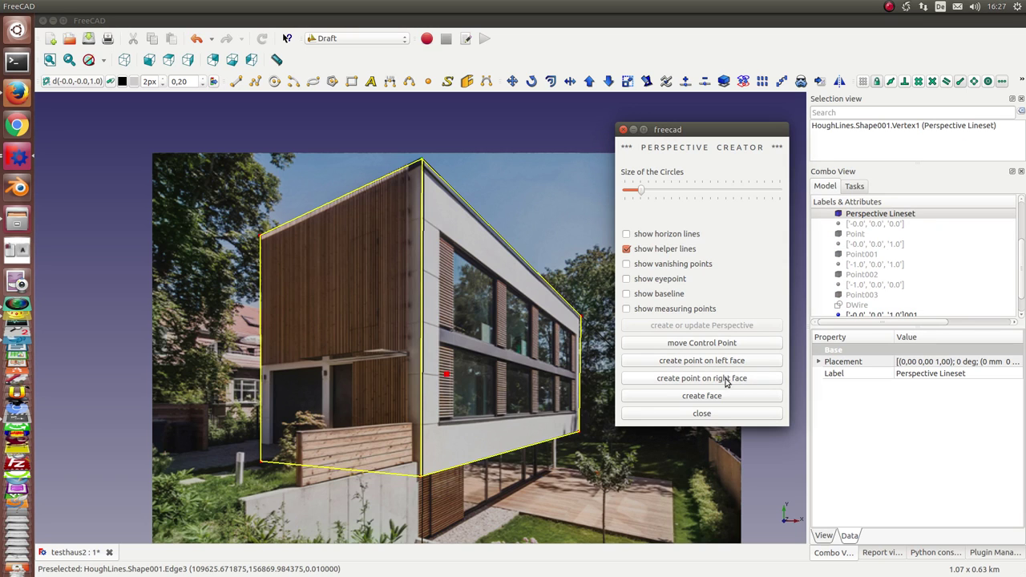
left_click(419, 480)
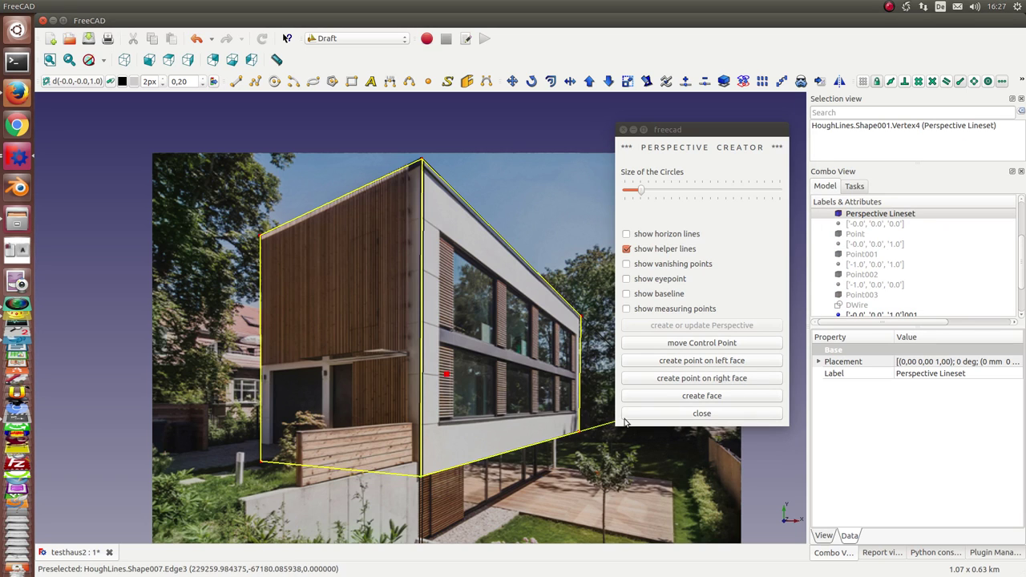
left_click(680, 382)
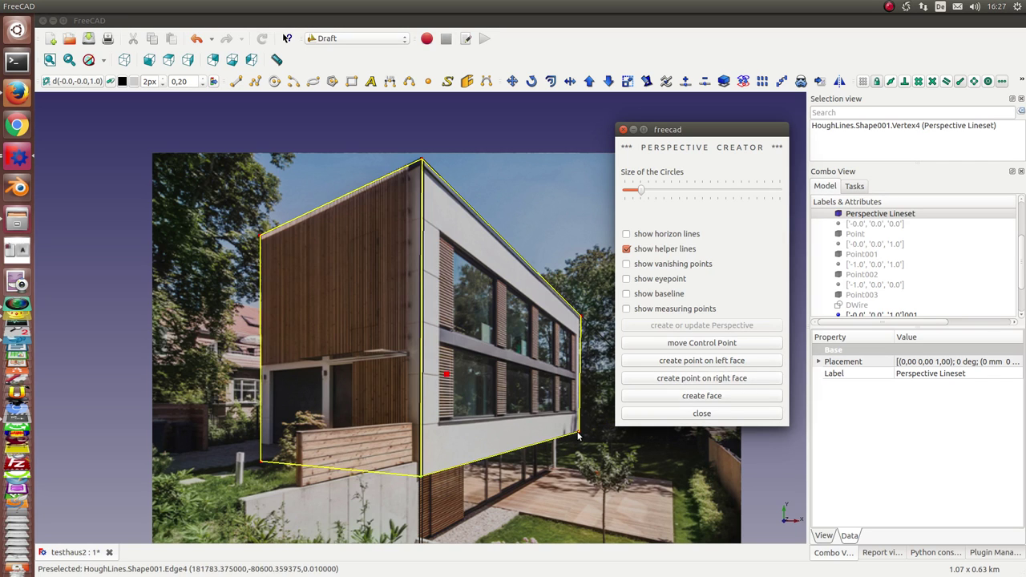
left_click(581, 435)
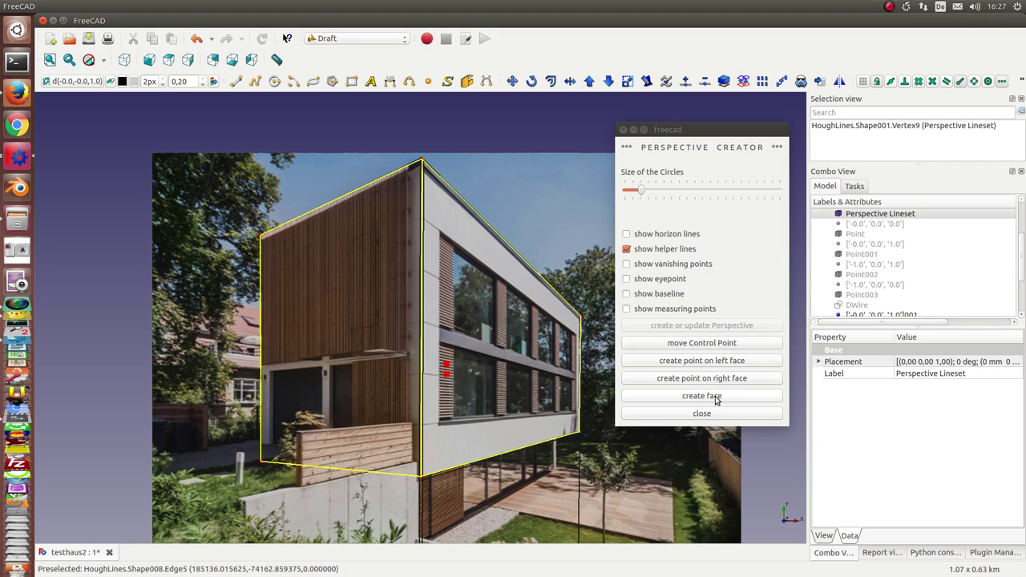
left_click(706, 379)
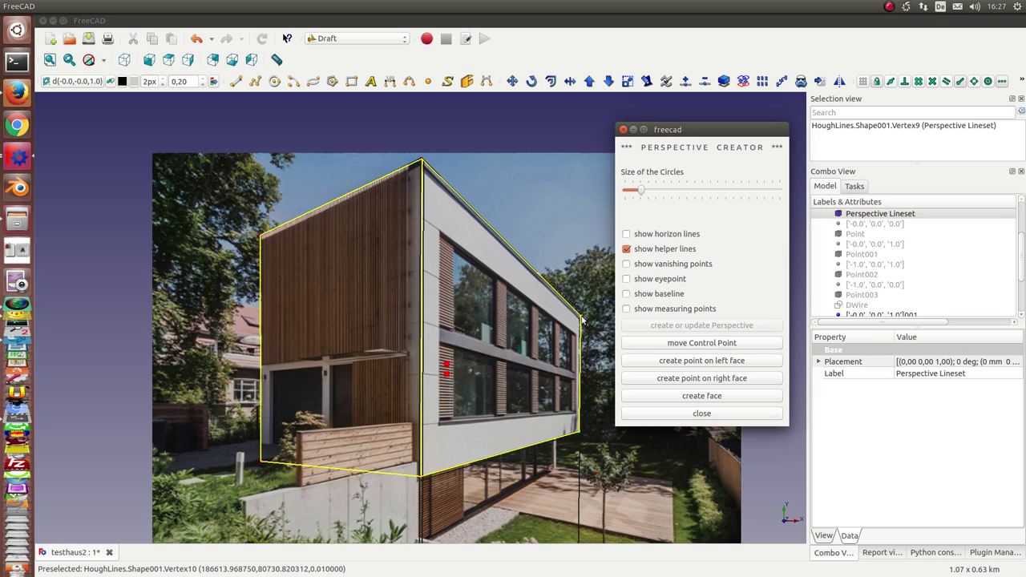
left_click(582, 317)
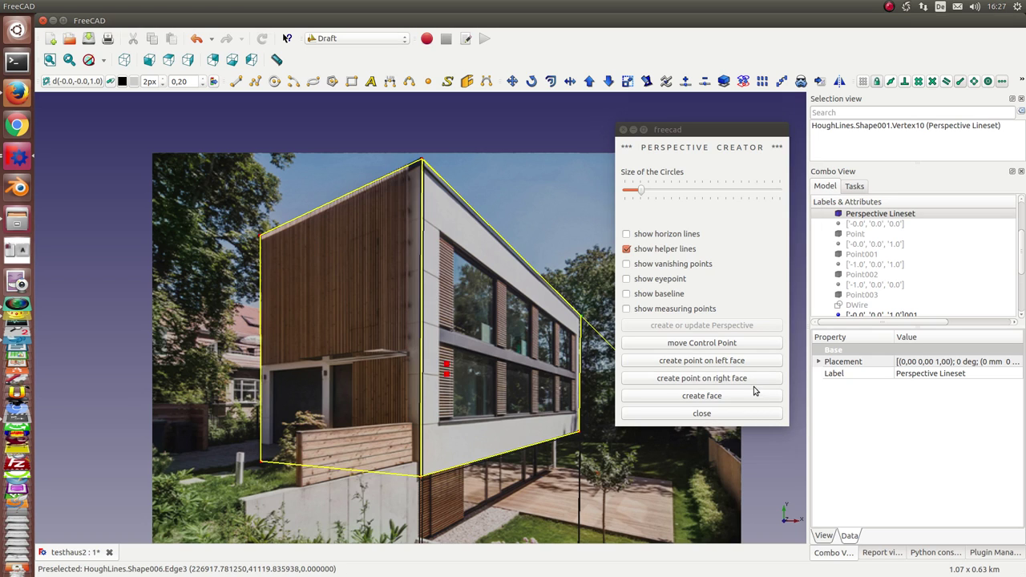
scroll(882, 265, "down", 3)
- Build DWire001 from the four new right-face points and orbit to inspect it
left_click(873, 235)
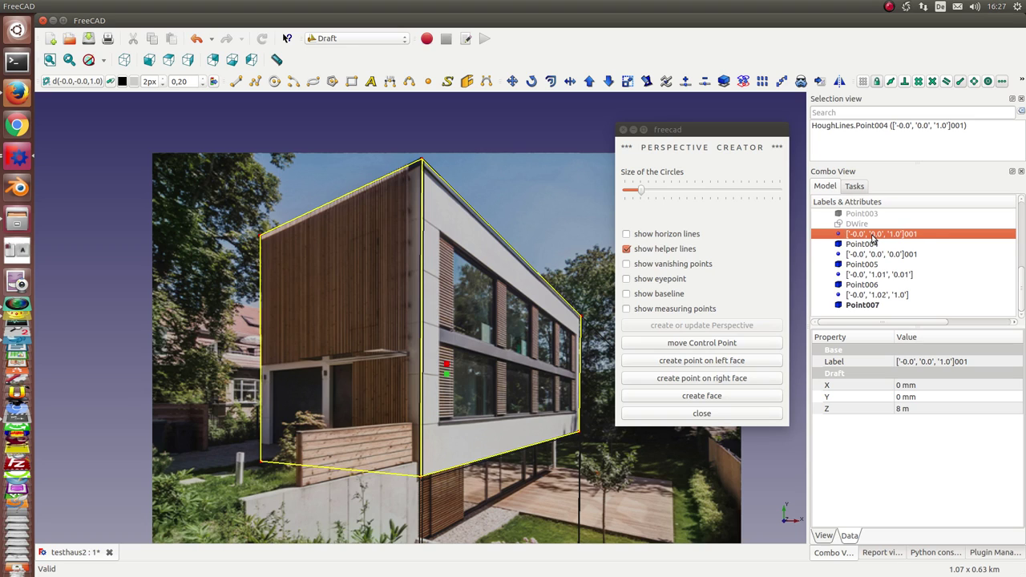
left_click(868, 255, "ctrl")
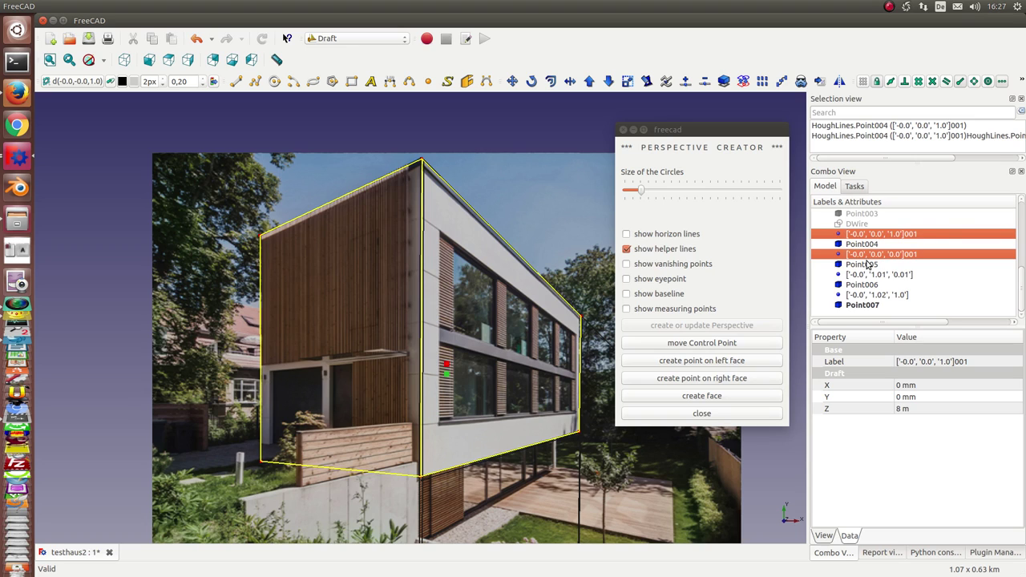
left_click(875, 275, "ctrl")
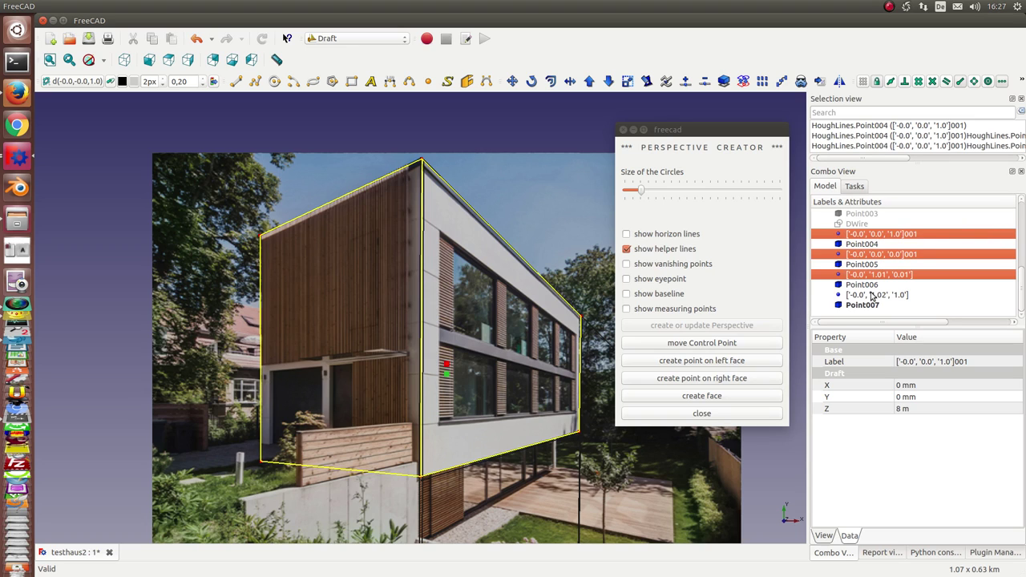
left_click(873, 296, "ctrl")
left_click(720, 398)
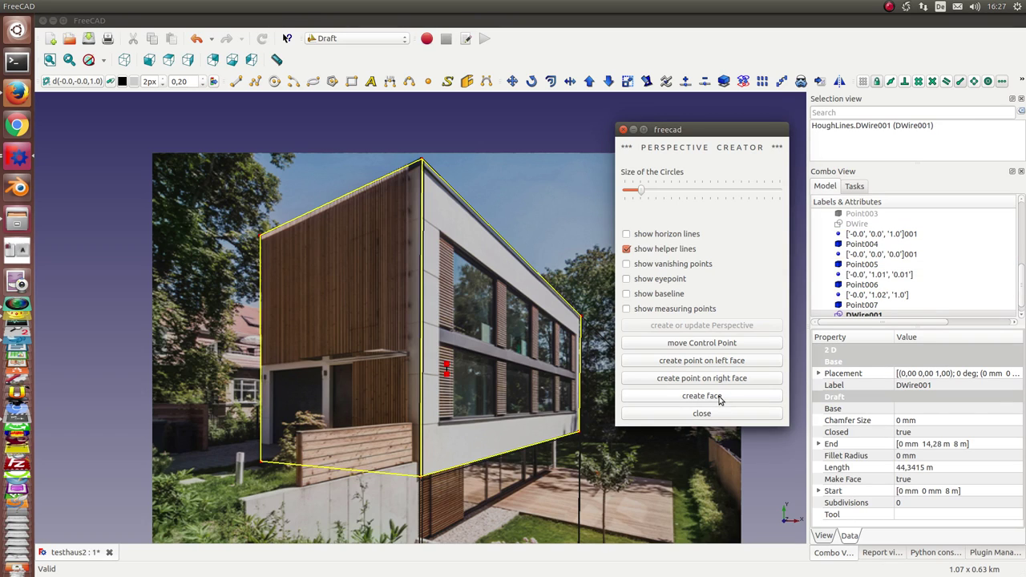
middle_click_drag(408, 377, 407, 376)
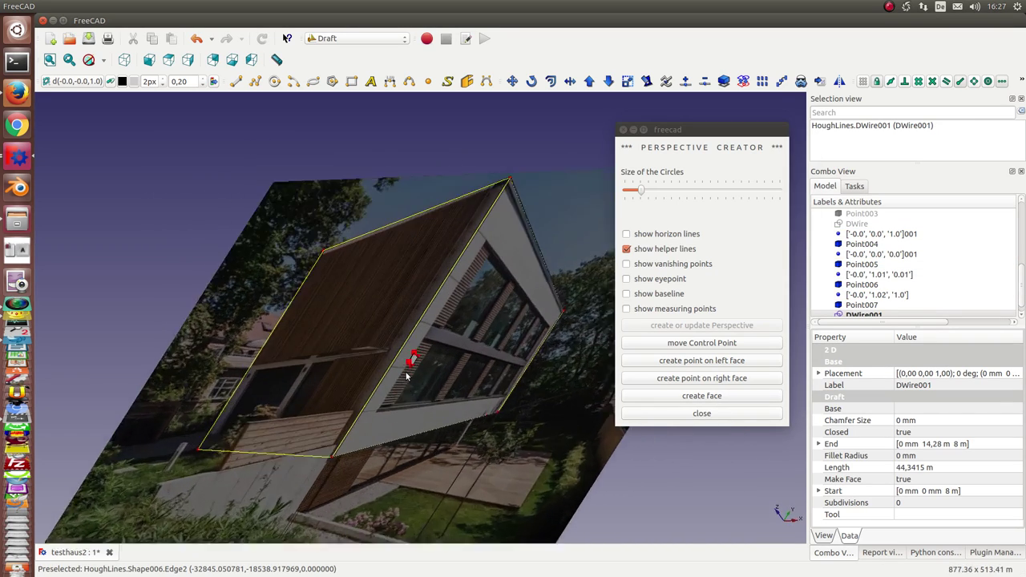
scroll(406, 377, "up", 5)
scroll(401, 412, "up", 3)
middle_click_drag(350, 408, 365, 434)
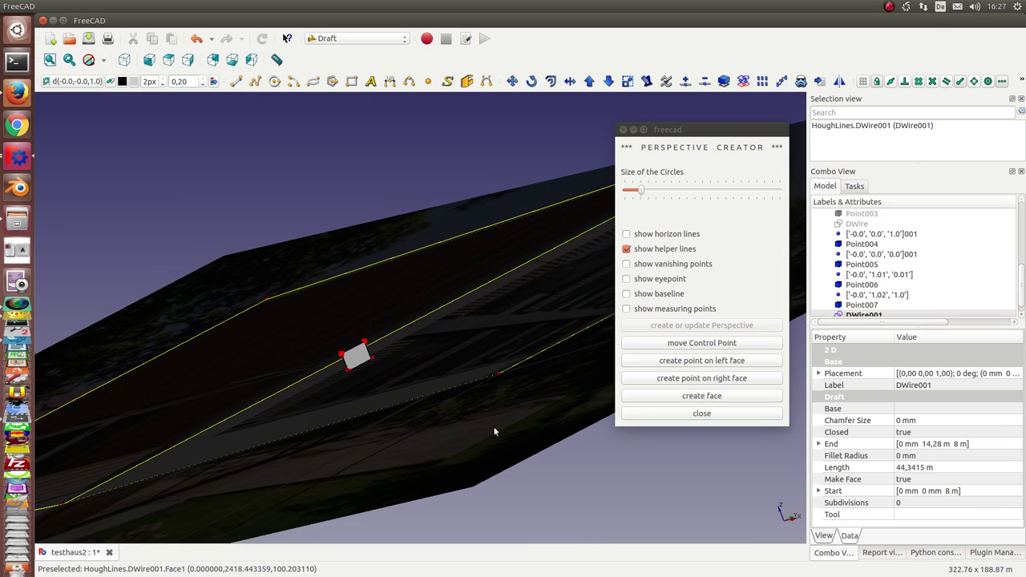
- Hide the right-face points and DWire001, returning to a zoomed-in frontal photo view
left_click(855, 234)
key("shift+End")
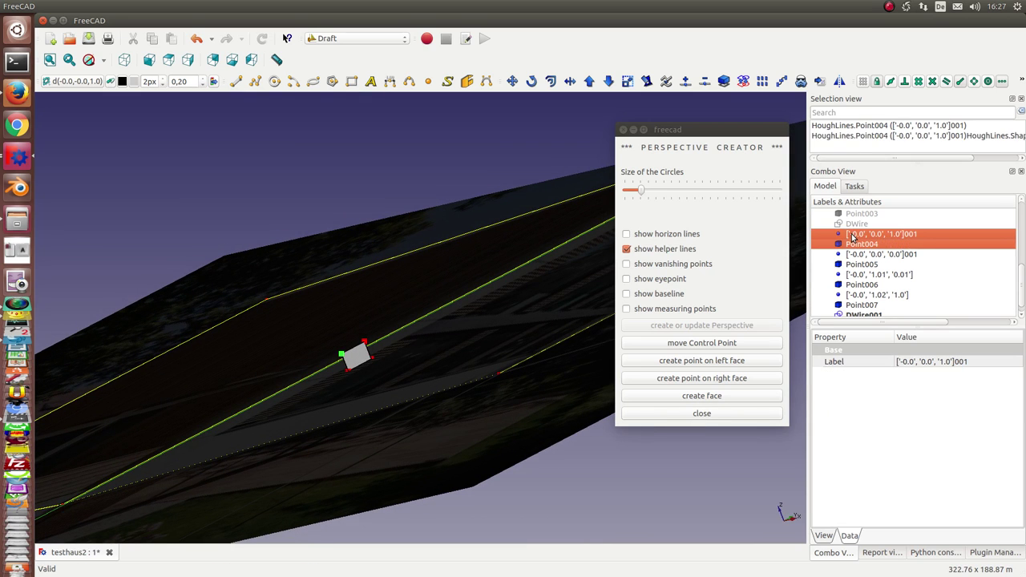
key("space")
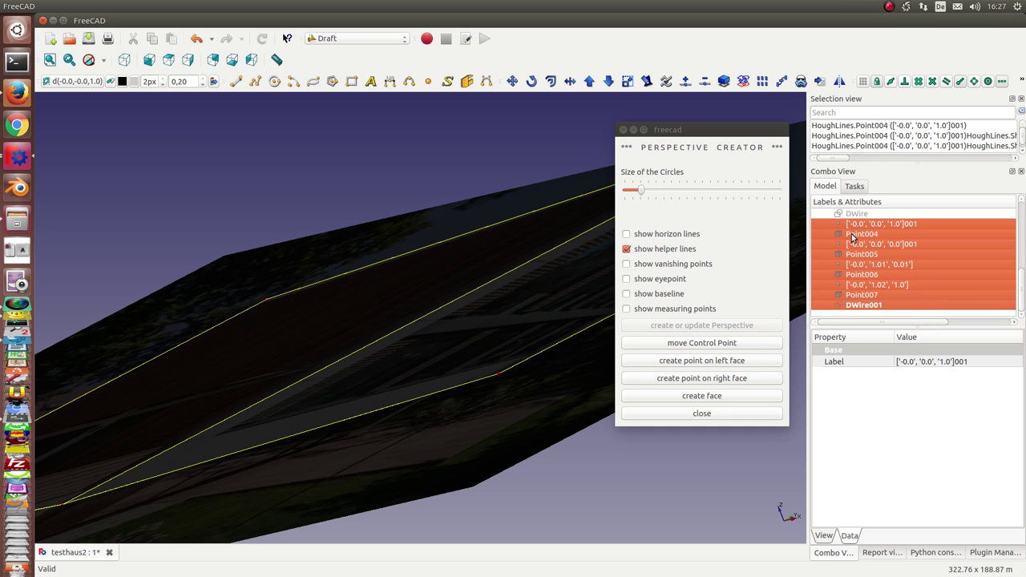
left_click(364, 145)
key("1")
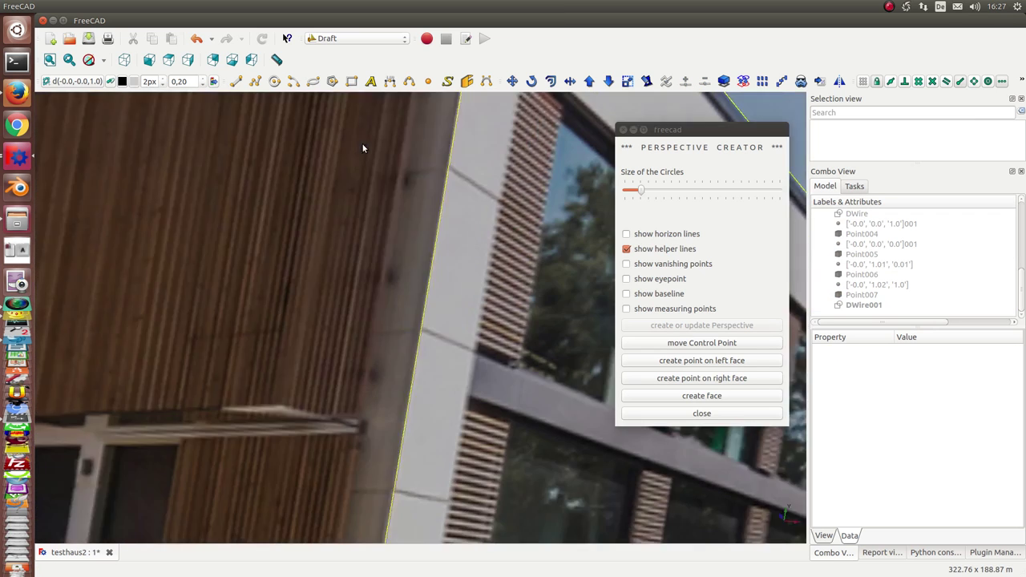
scroll(367, 305, "up", 1)
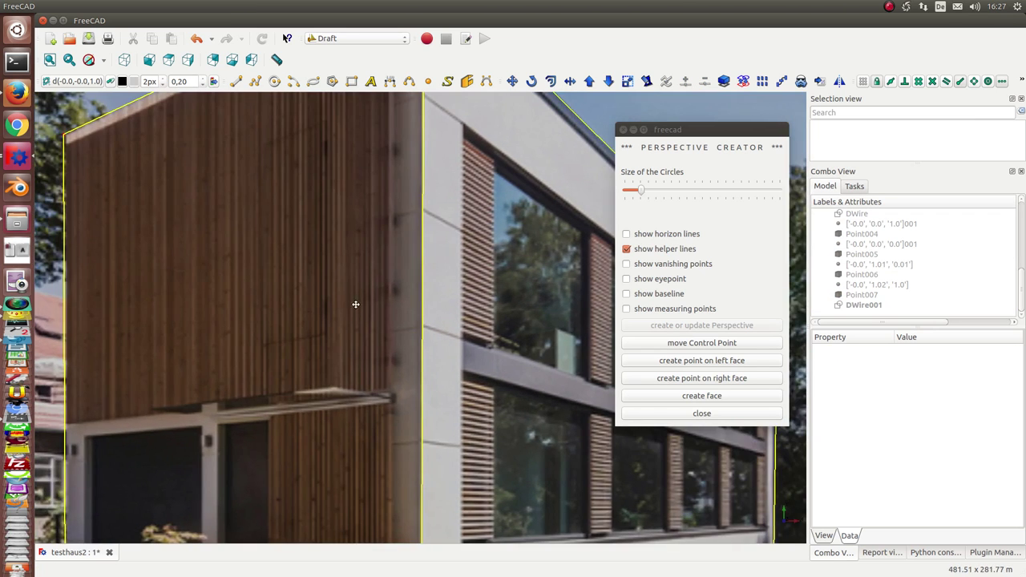
scroll(180, 280, "up", 2)
scroll(180, 280, "up", 1)
scroll(180, 279, "up", 1)
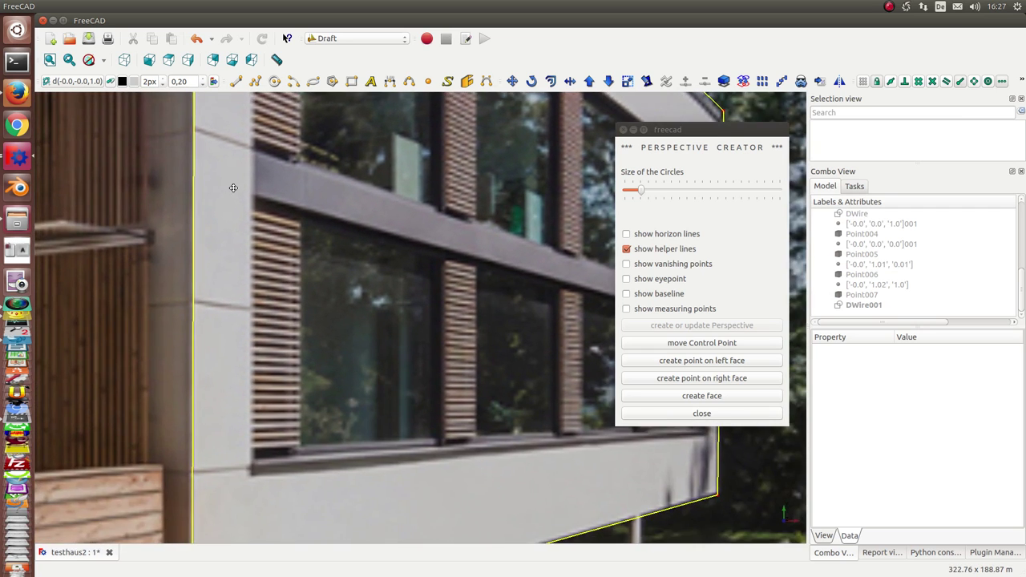
scroll(232, 187, "up", 1)
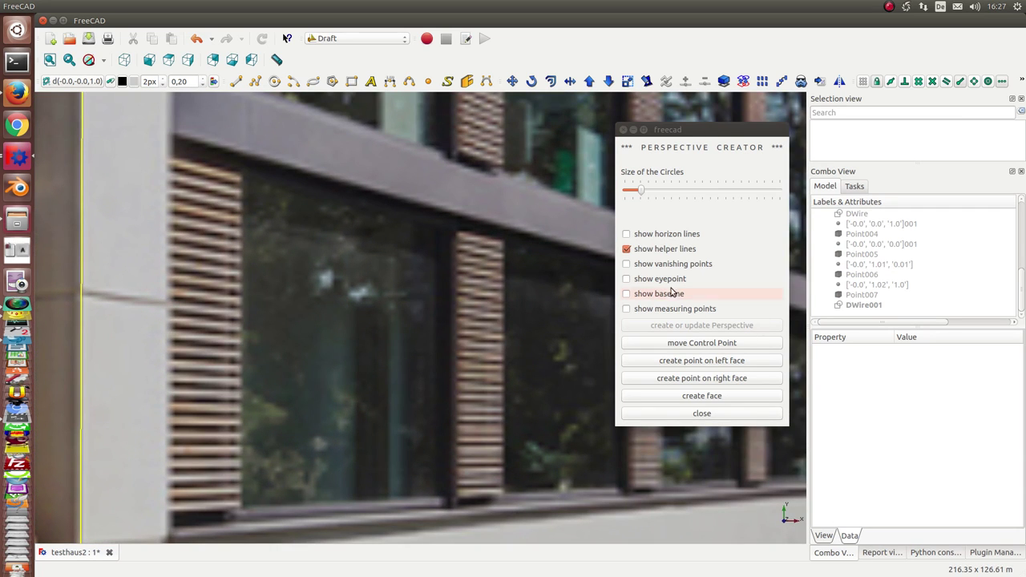
- Trace the window with left-face points on its top edge, both vertical edges and bottom edge
left_click(670, 378)
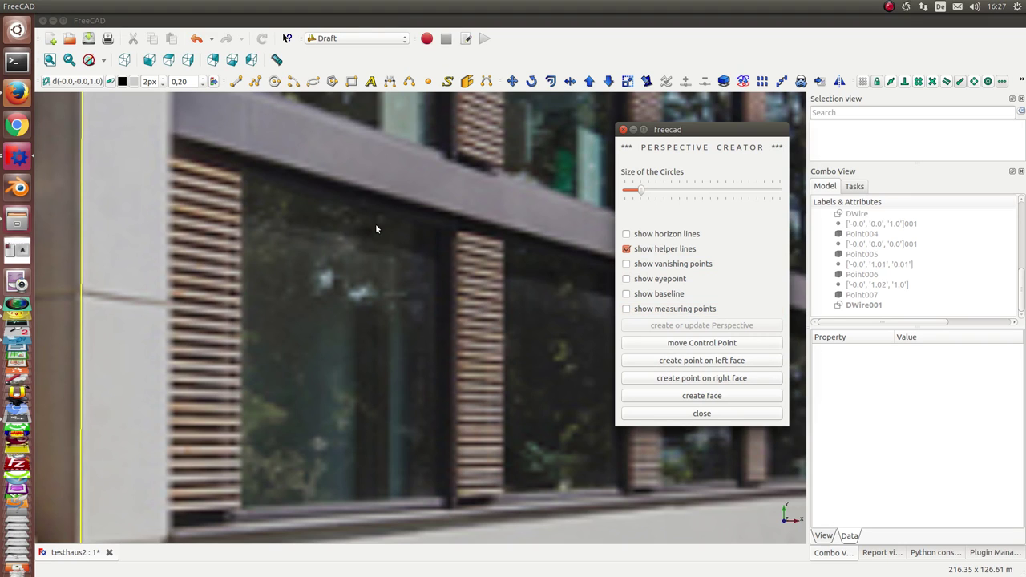
left_click(241, 167)
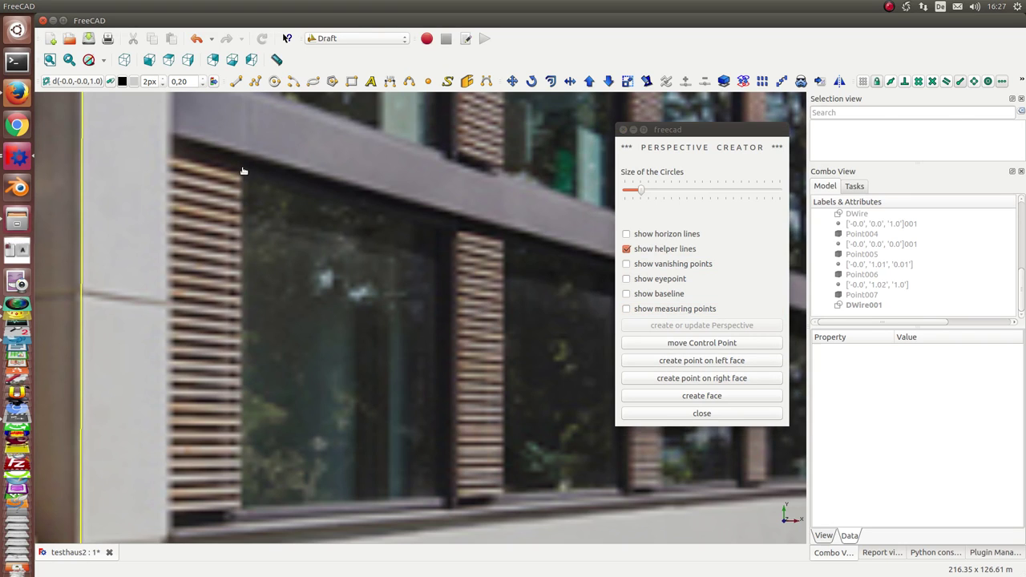
left_click(684, 380)
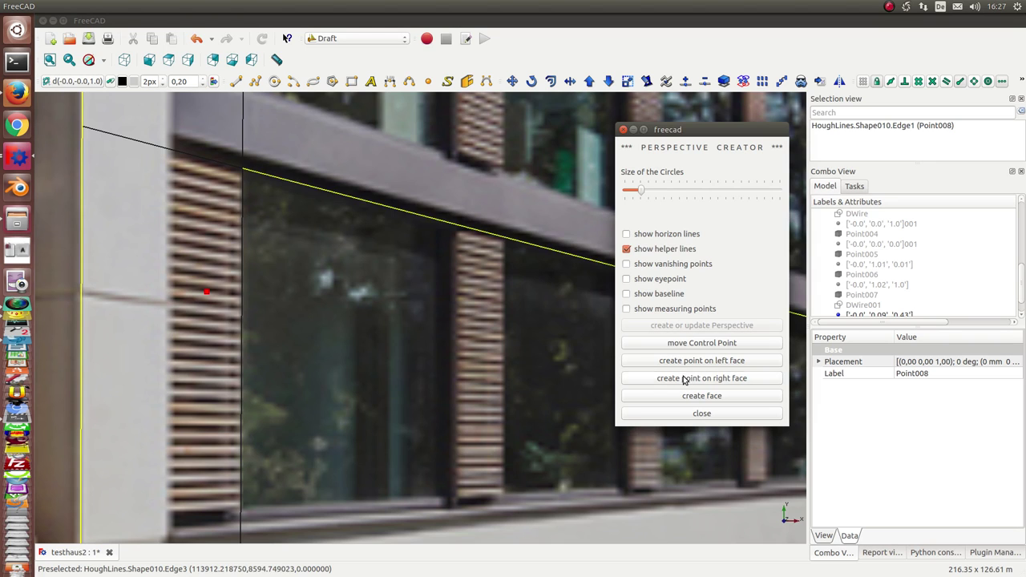
left_click(449, 226)
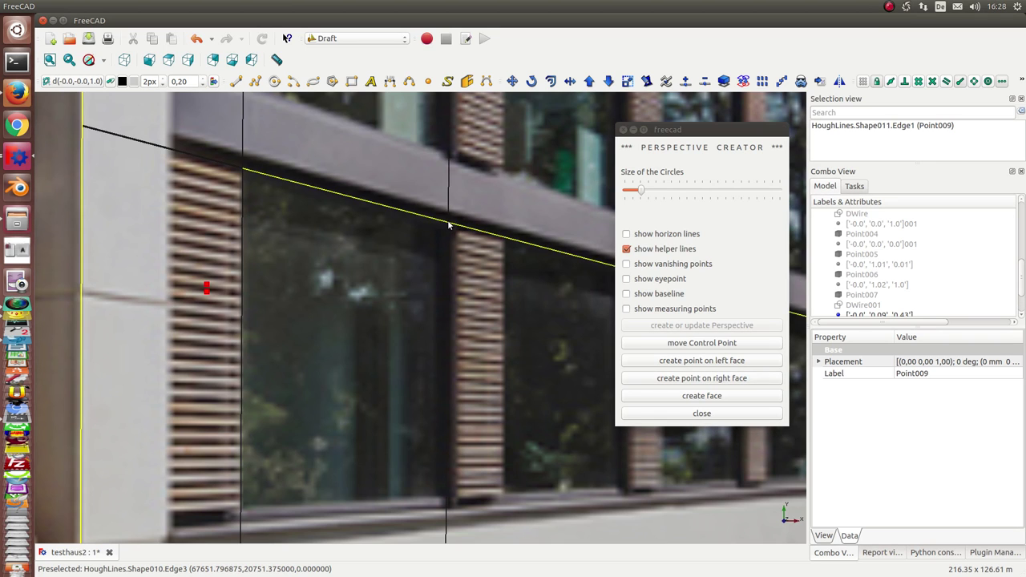
left_click(684, 380)
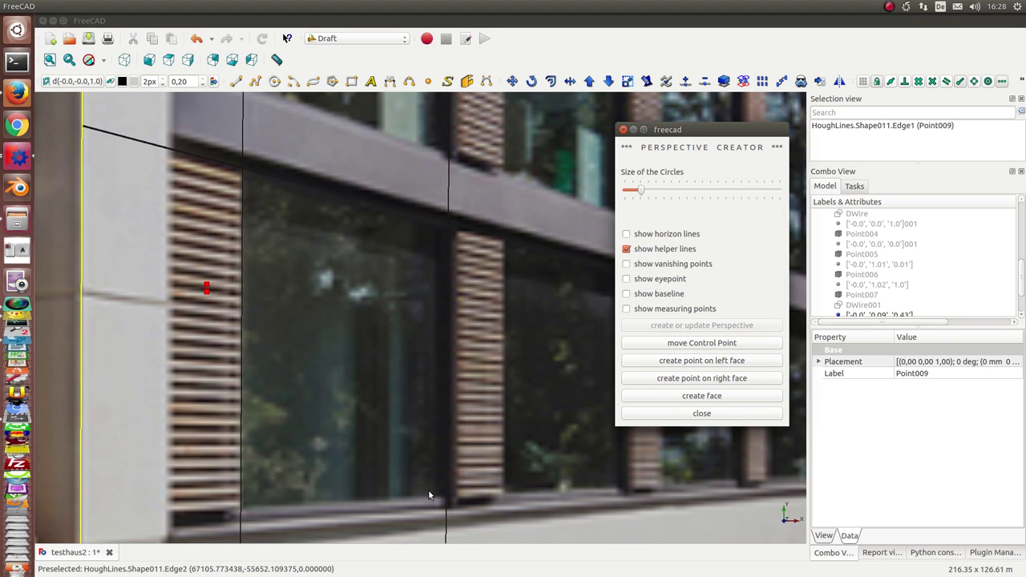
left_click(446, 457)
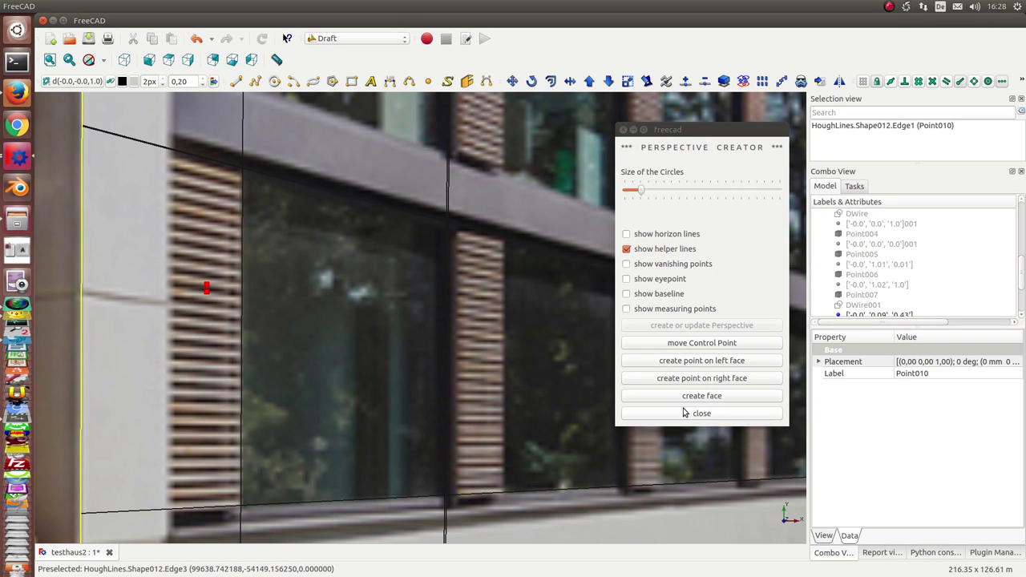
left_click(693, 378)
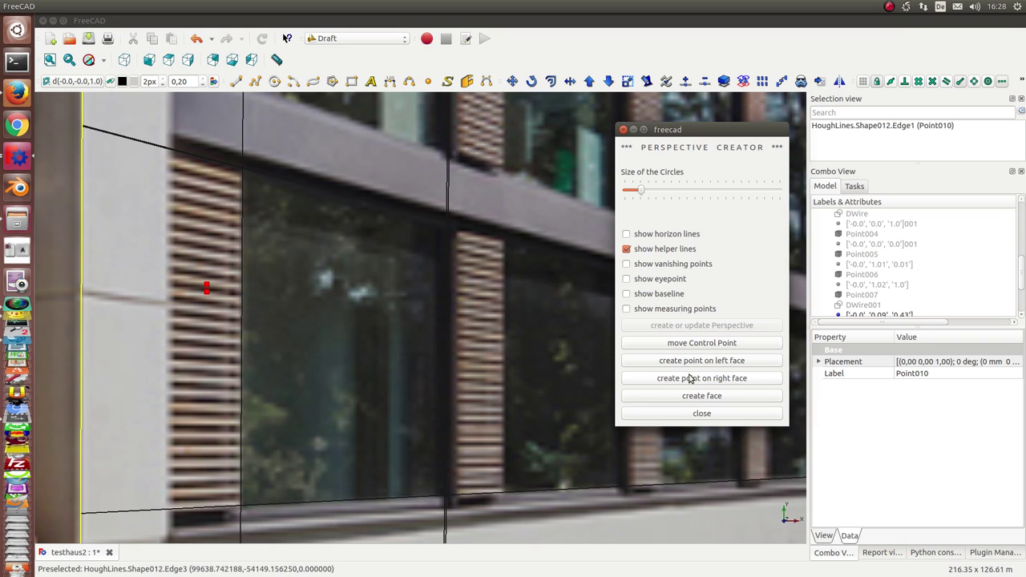
left_click(244, 508)
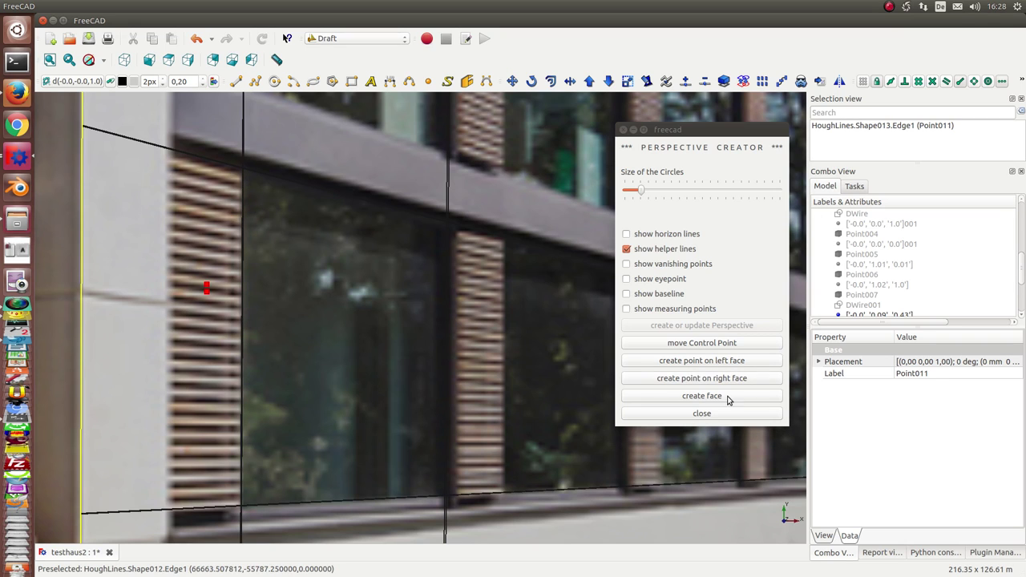
- Create a face from the four window corner points
scroll(935, 264, "down", 3)
scroll(899, 268, "up", 1)
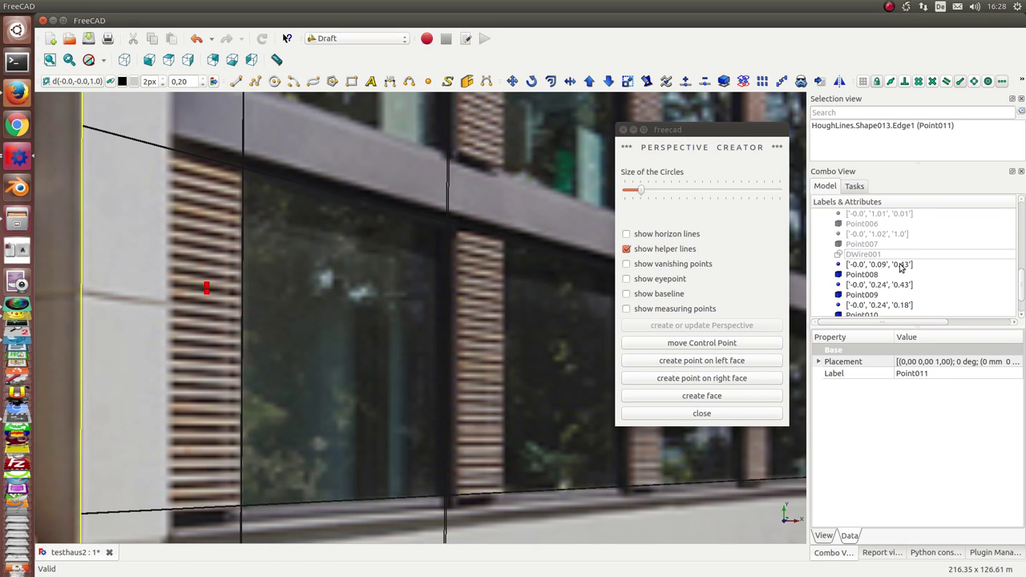
left_click(887, 266)
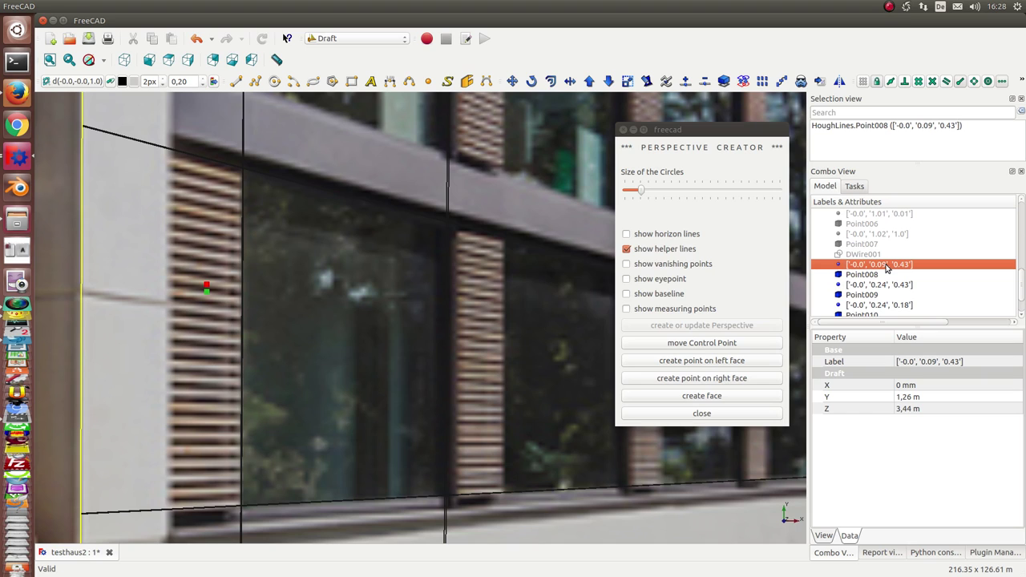
left_click(882, 286, "ctrl")
left_click(889, 306, "ctrl")
scroll(888, 305, "down", 1)
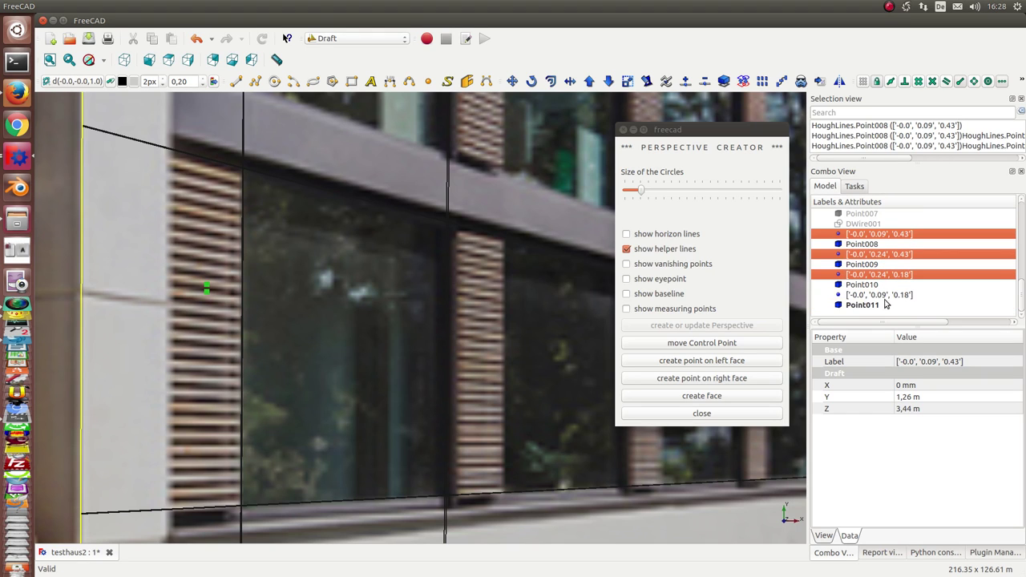
left_click(882, 295, "ctrl")
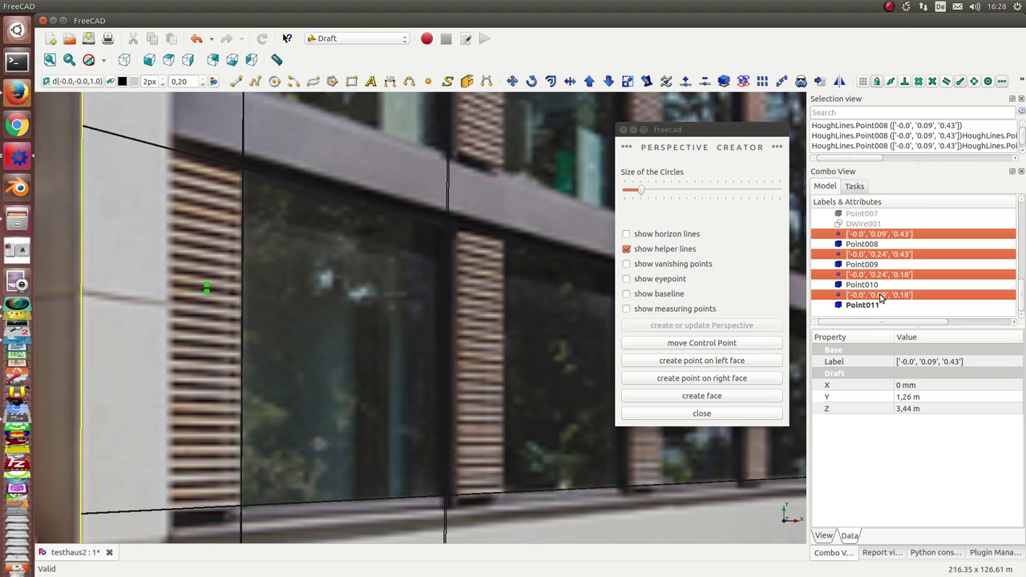
left_click(672, 399)
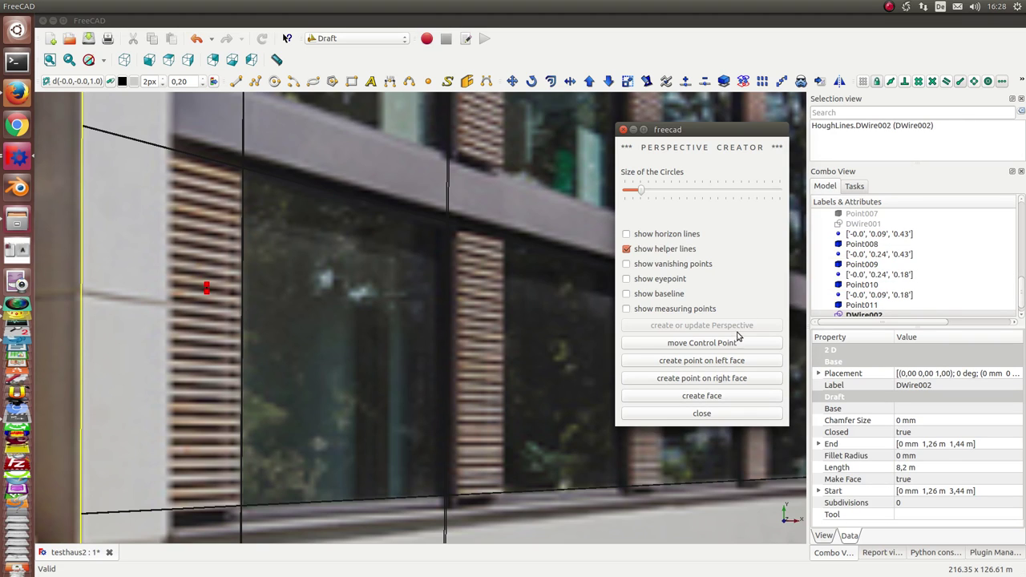
- Hide the window corner points and the new DWire002
scroll(437, 366, "down", 5)
scroll(427, 371, "up", 3)
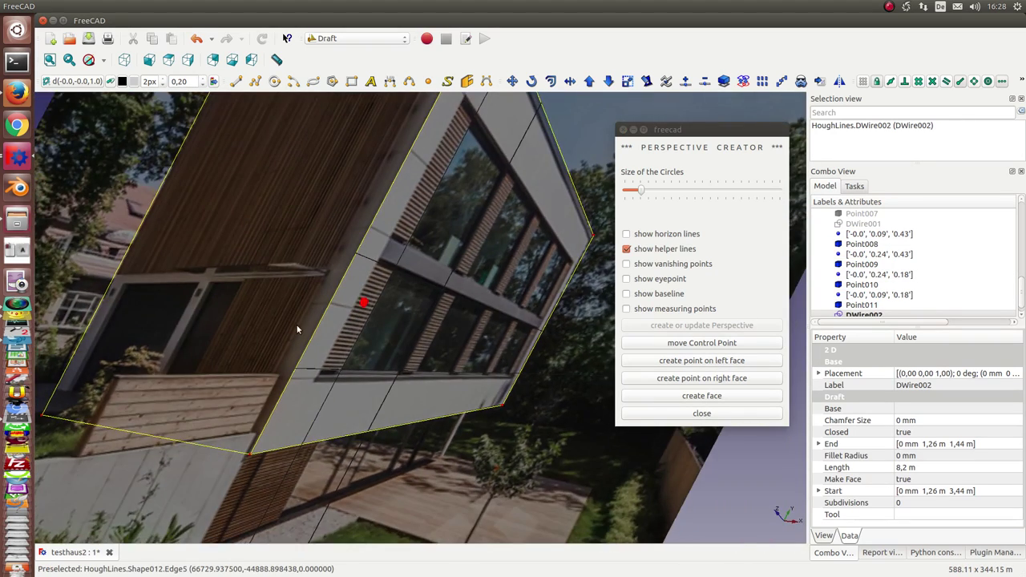
scroll(287, 332, "up", 3)
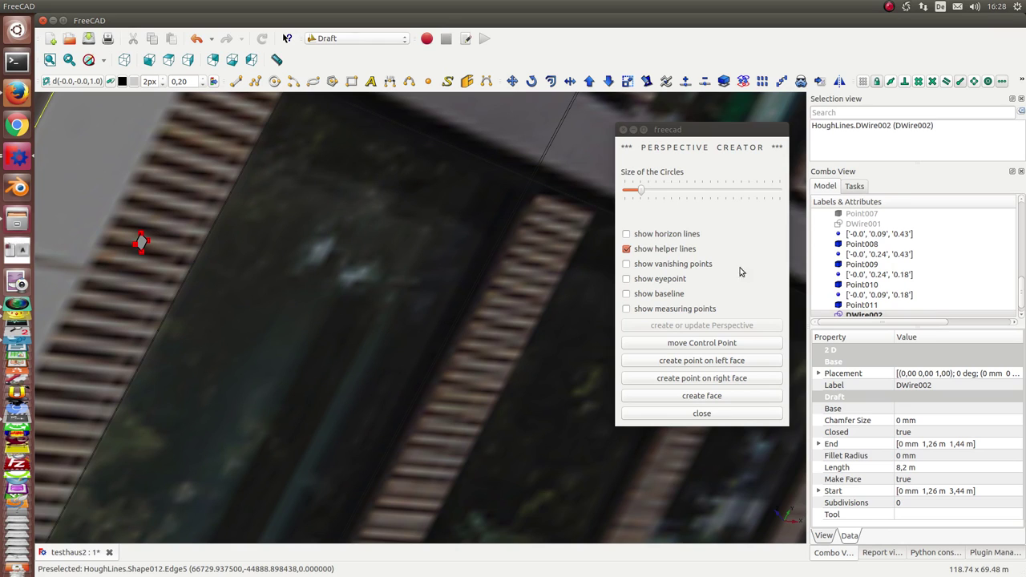
left_click(863, 235)
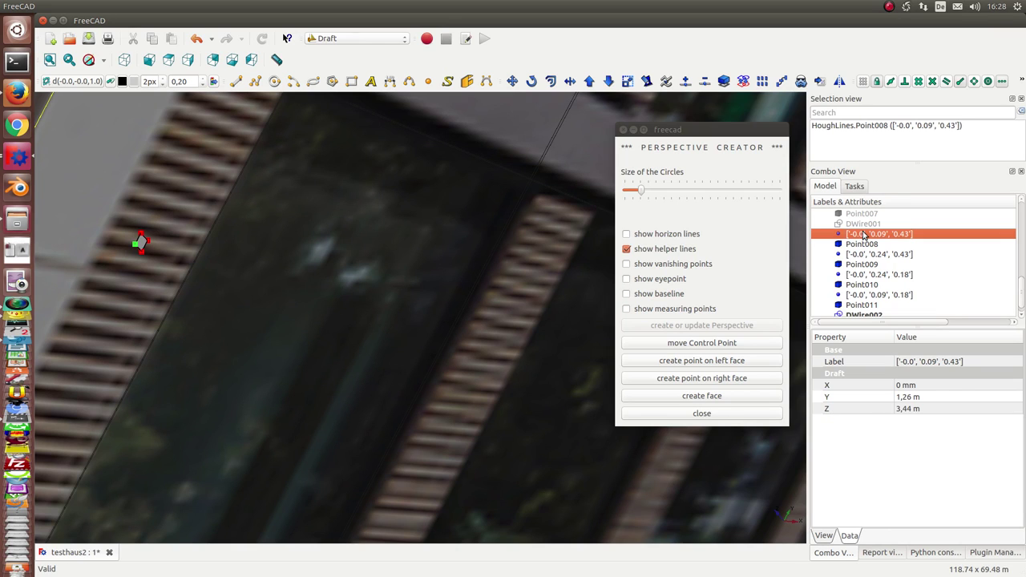
key("shift+Down")
key("shift+Down")
key("shift+Down")
key("shift+Down")
key("shift+Down")
key("shift+Down")
key("shift+Down")
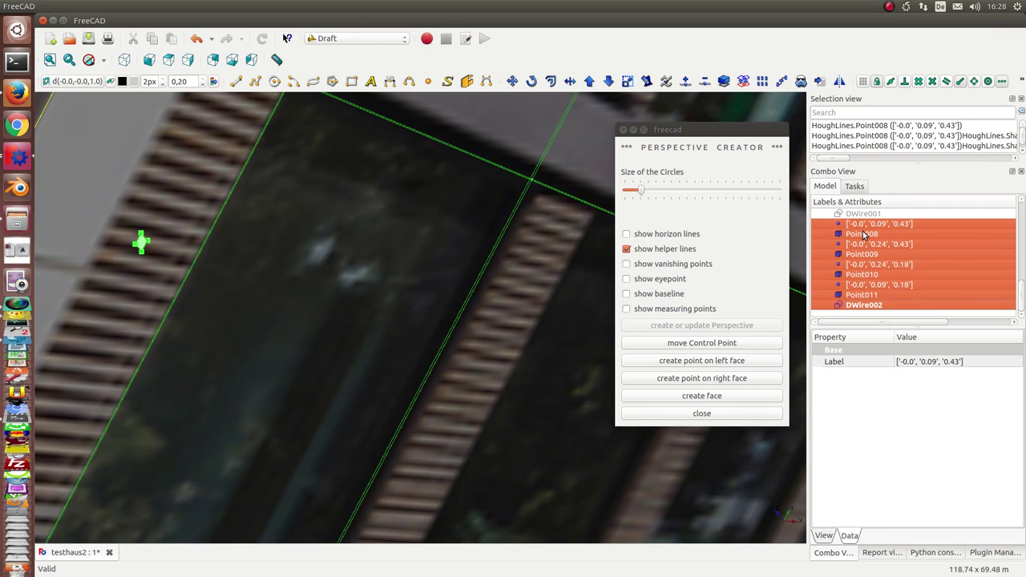
key("space")
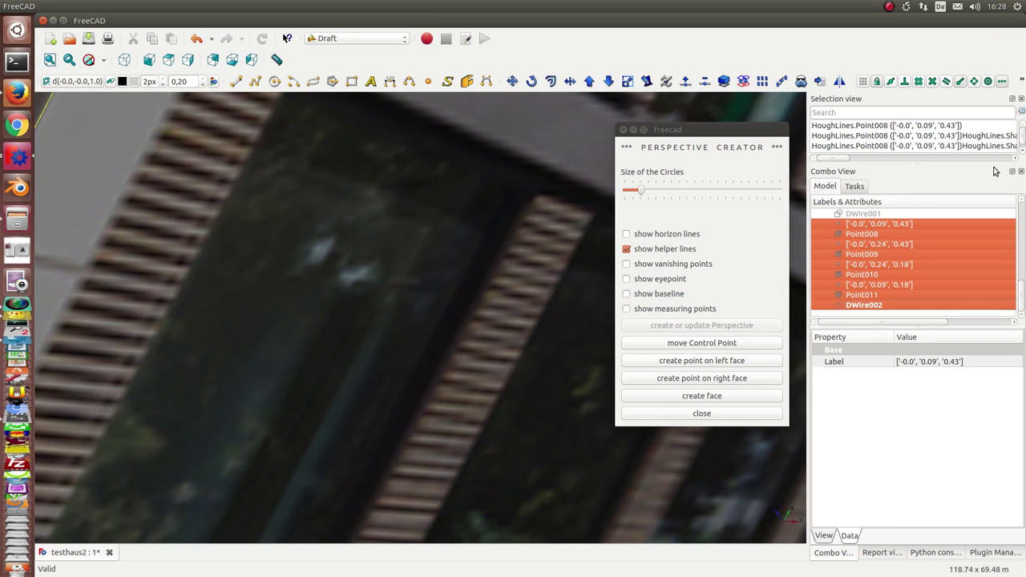
- Rename DWire002 to Window
left_click(854, 309)
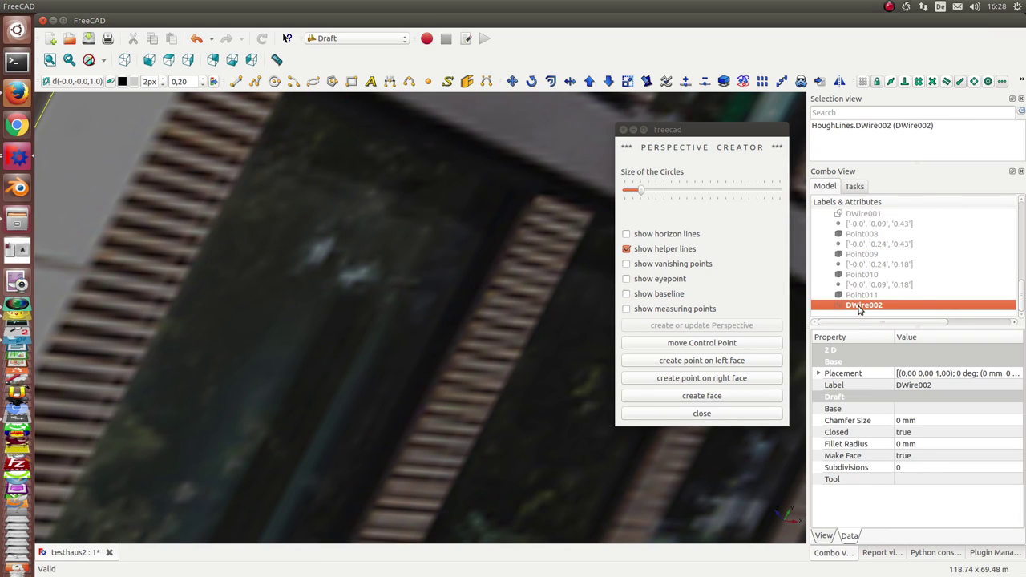
left_click(859, 308)
type("Window")
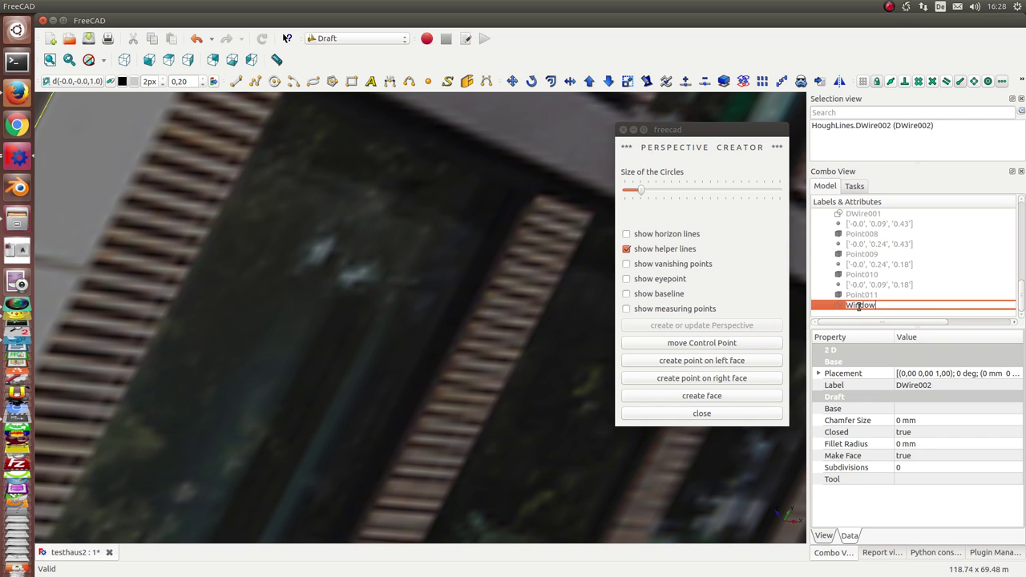
key("Return")
scroll(384, 252, "down", 3)
- Center the entrance door and place points at its top-left and upper-right corners
scroll(347, 281, "down", 3)
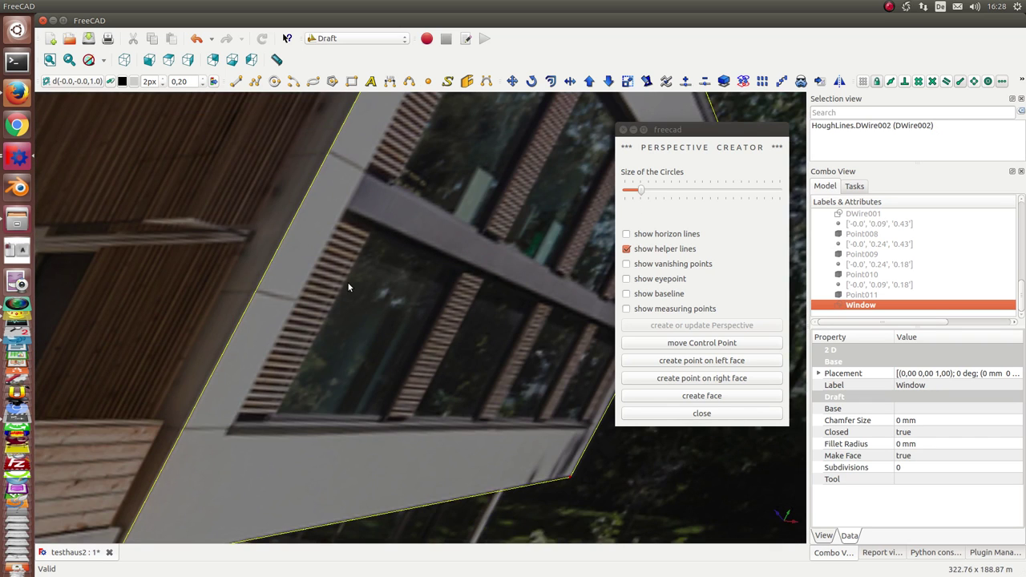
scroll(305, 299, "down", 3)
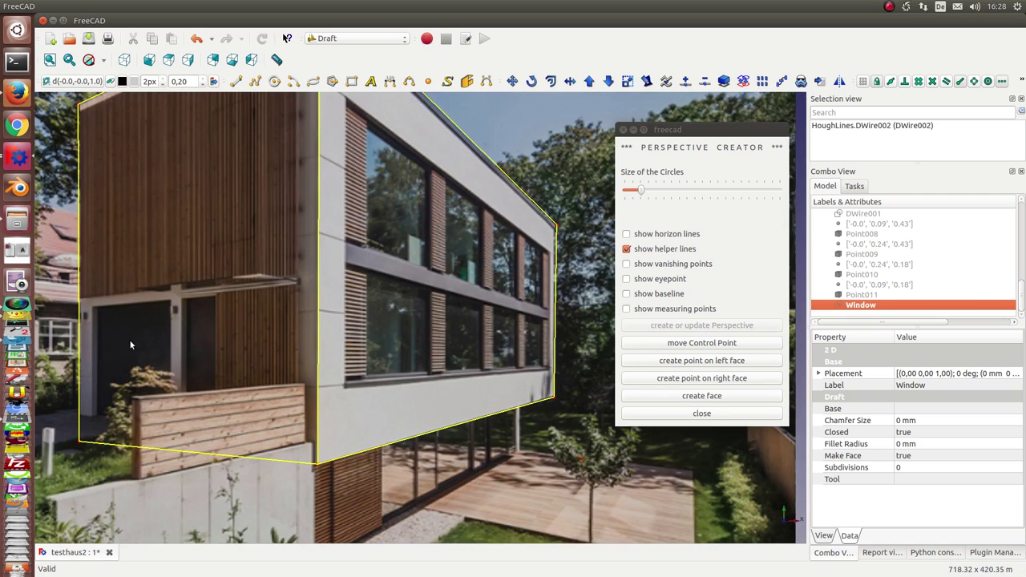
scroll(131, 345, "up", 3)
scroll(243, 361, "up", 3)
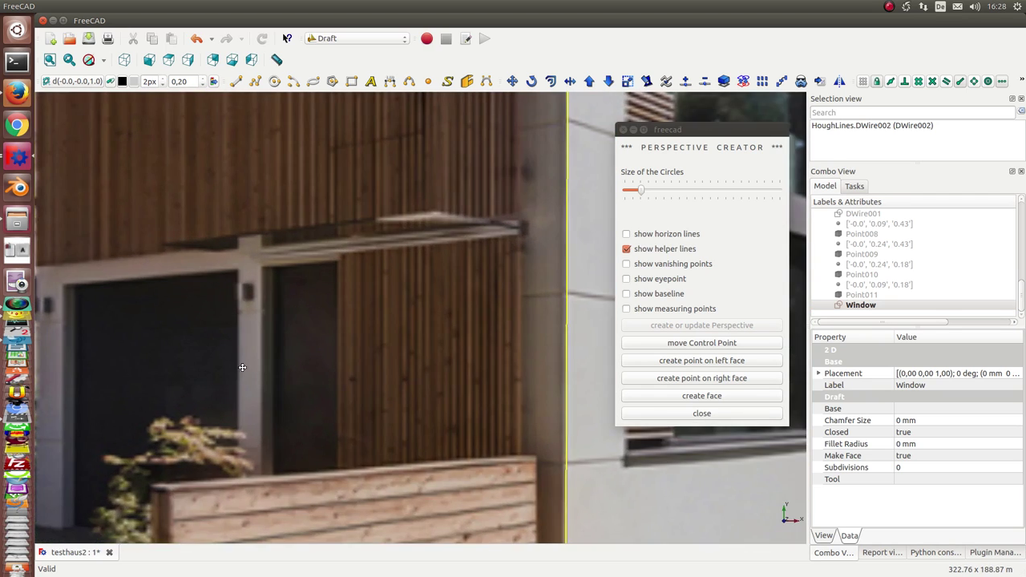
middle_click_drag(242, 367, 456, 324)
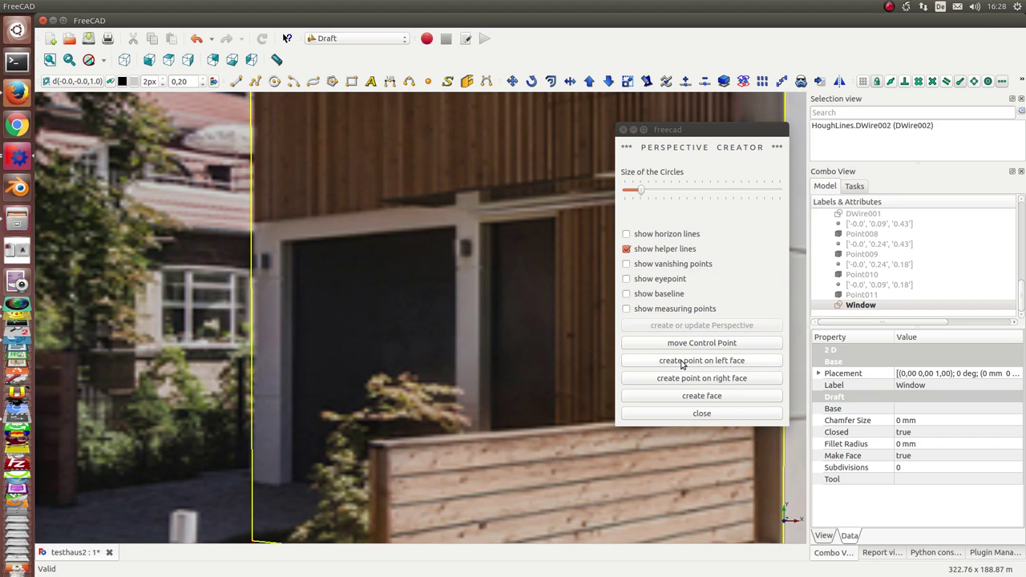
left_click(682, 365)
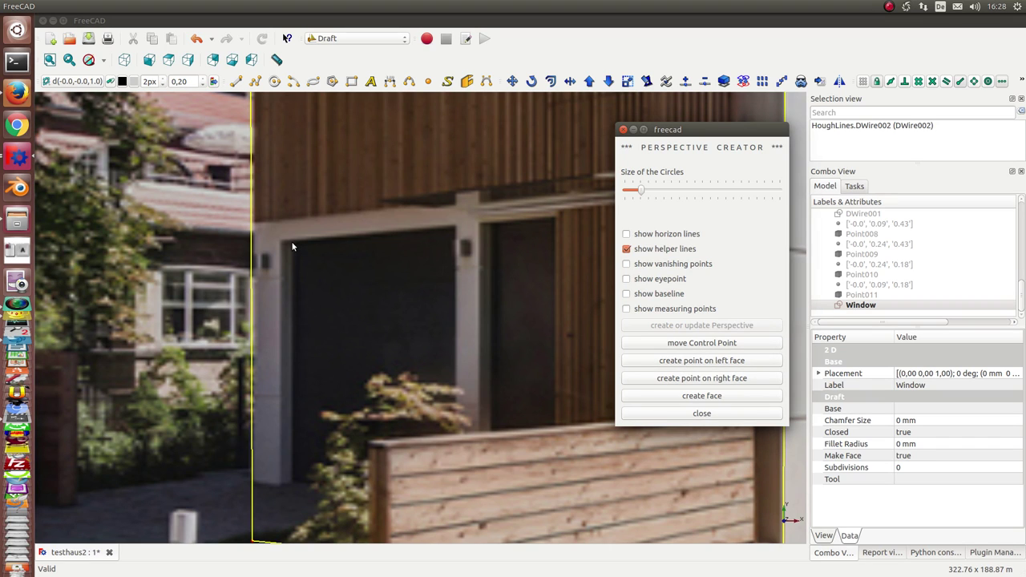
left_click(293, 244)
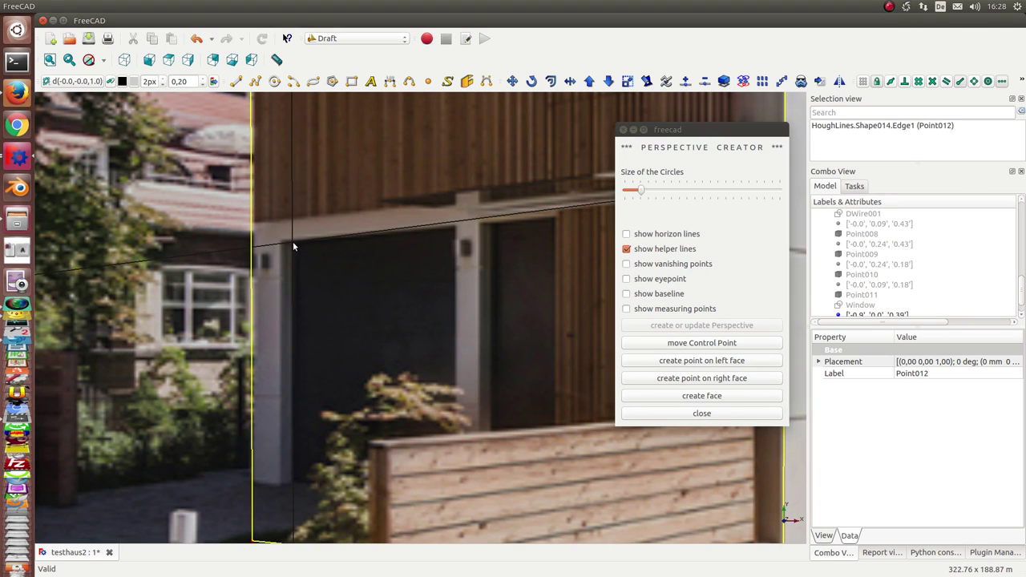
left_click(696, 365)
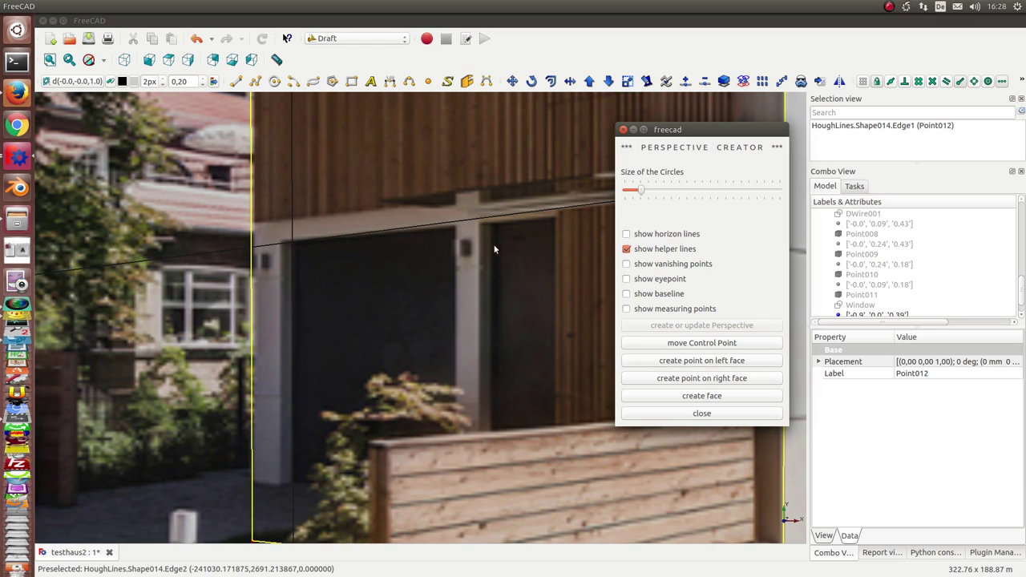
left_click(455, 227)
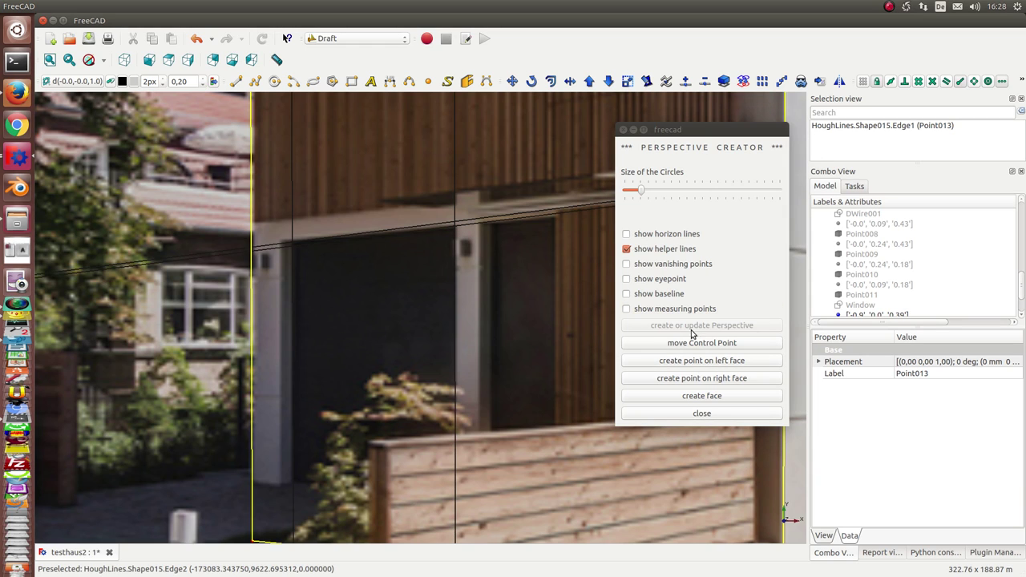
- Add points along the facade and at the door's bottom-left and bottom-right corners
left_click(698, 381)
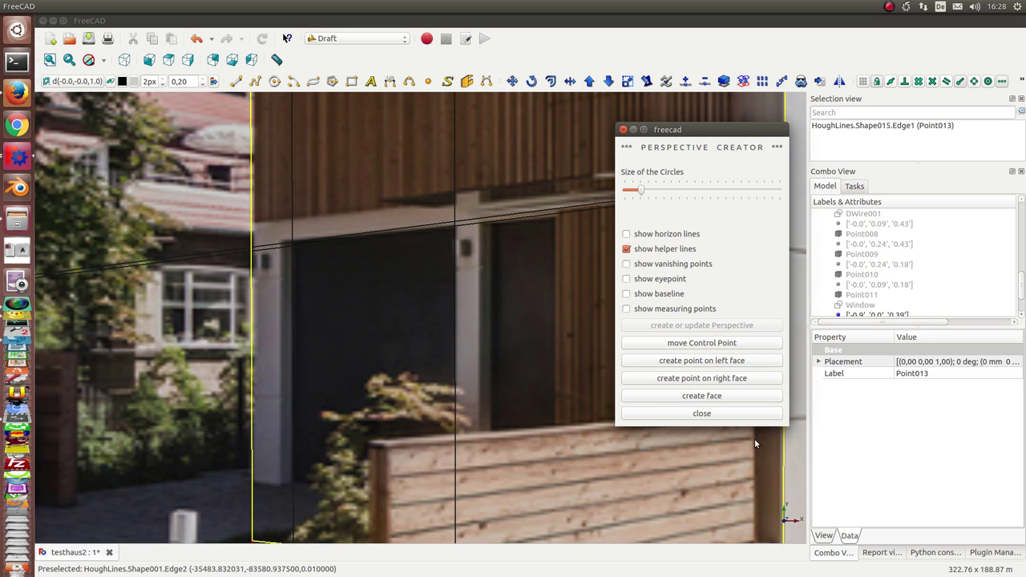
left_click(718, 453)
left_click(694, 360)
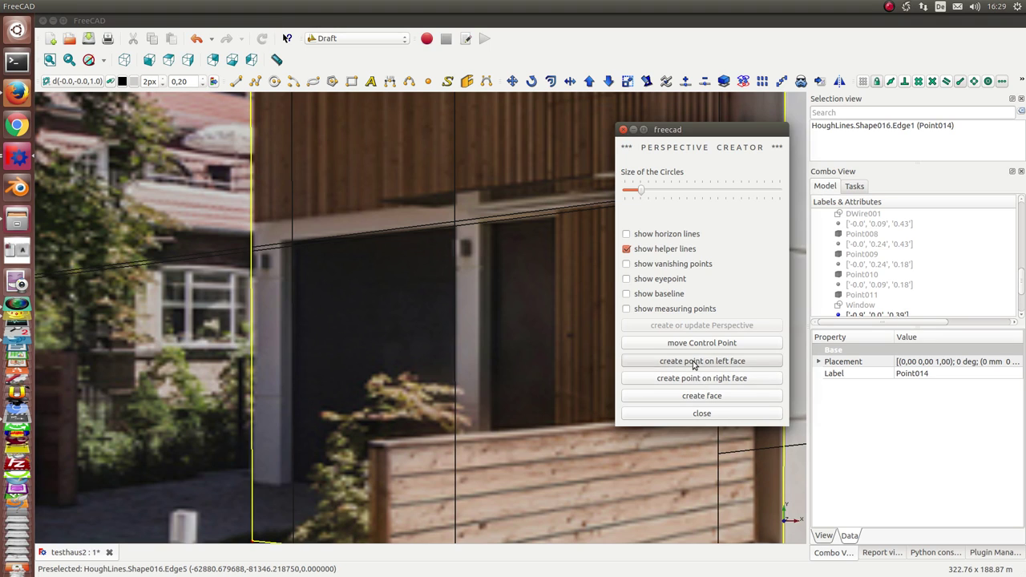
left_click(292, 485)
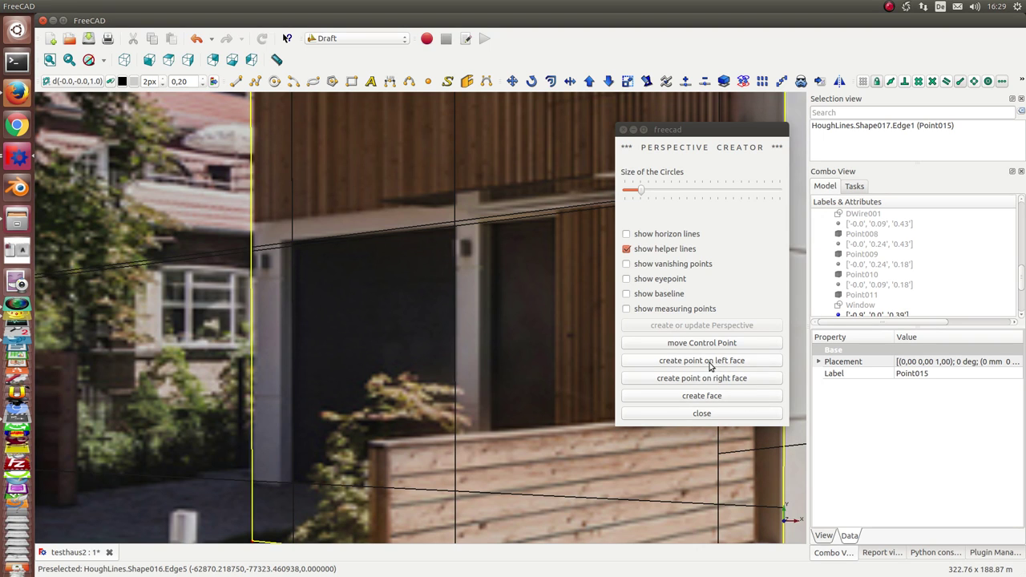
left_click(710, 378)
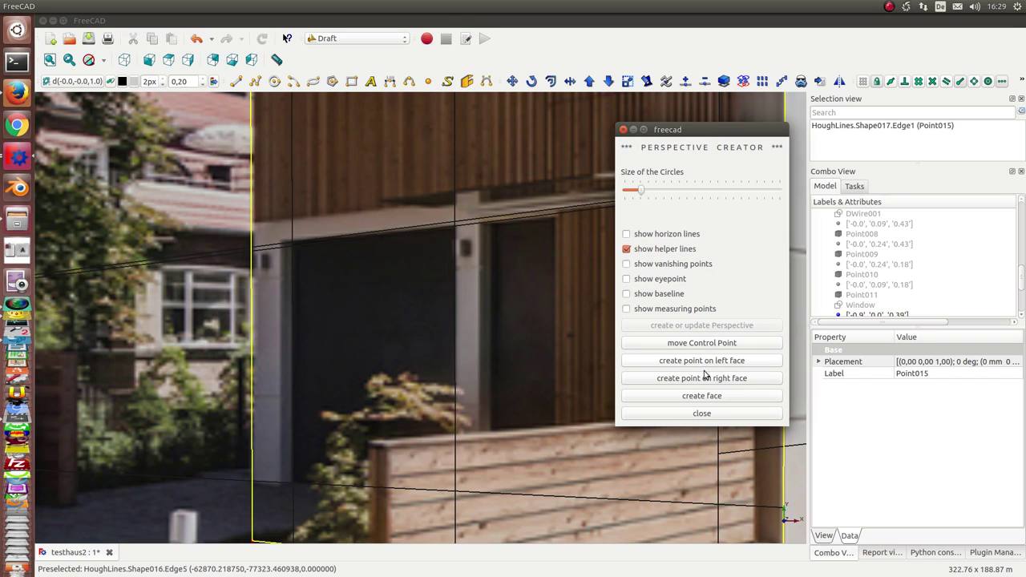
left_click(456, 495)
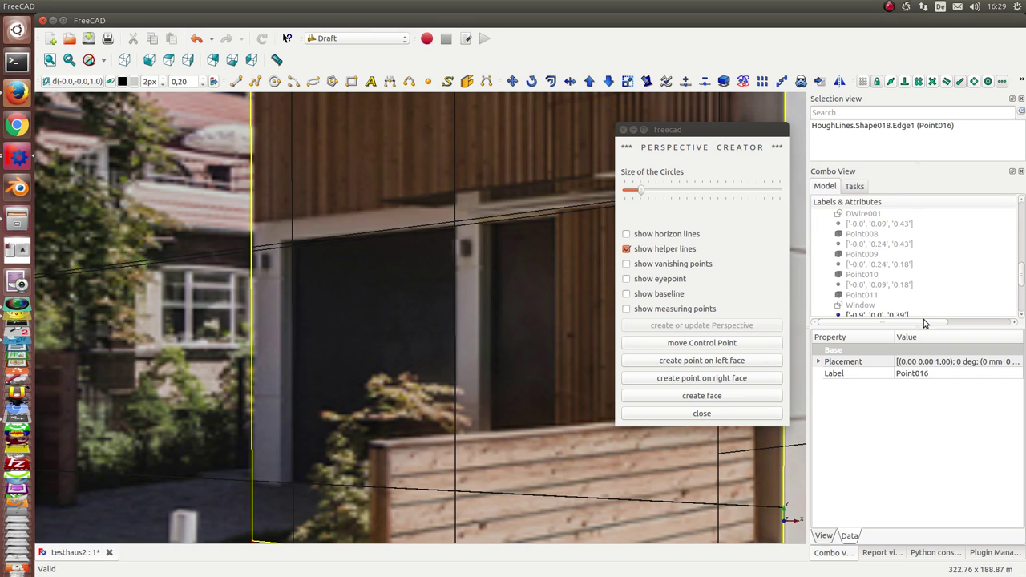
- Select the four door corner points in the tree and create a face from them
scroll(940, 301, "down", 3)
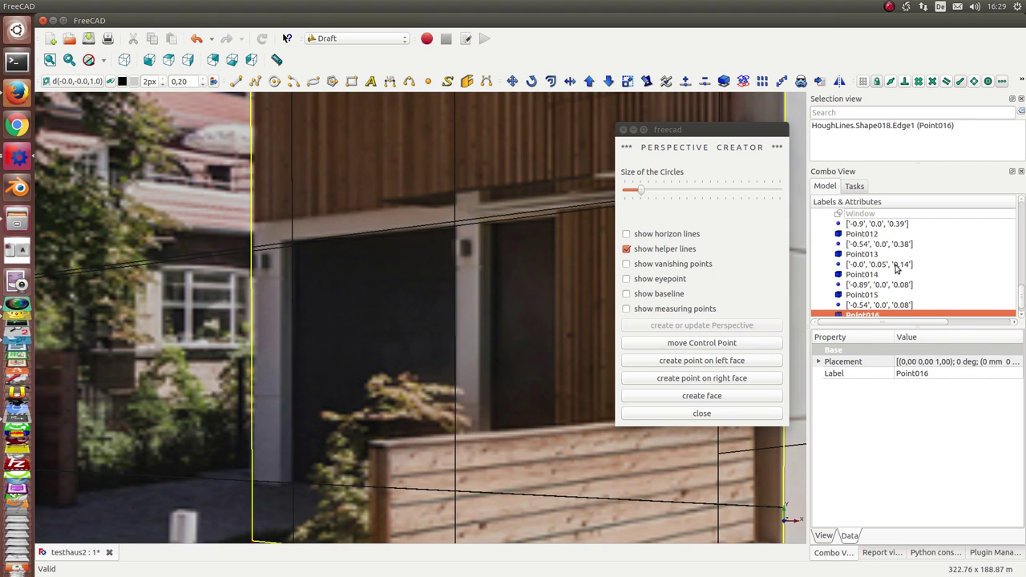
left_click(896, 288)
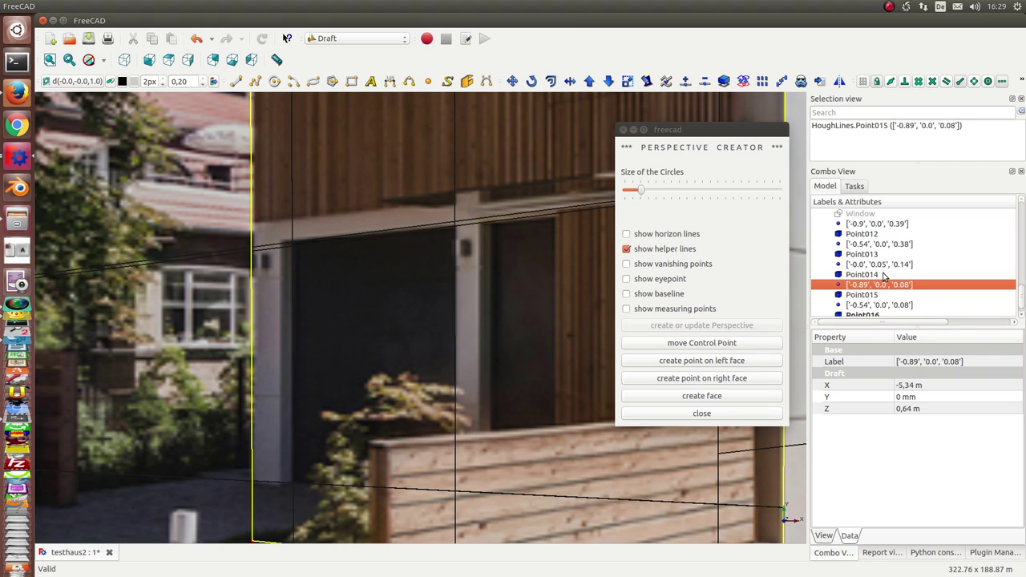
left_click(870, 276)
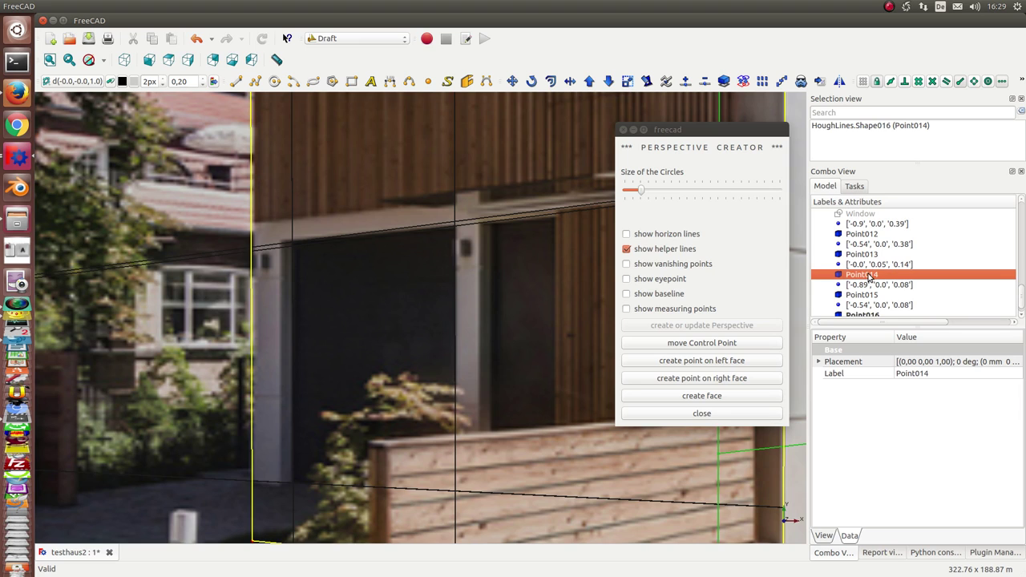
left_click(875, 285, "ctrl")
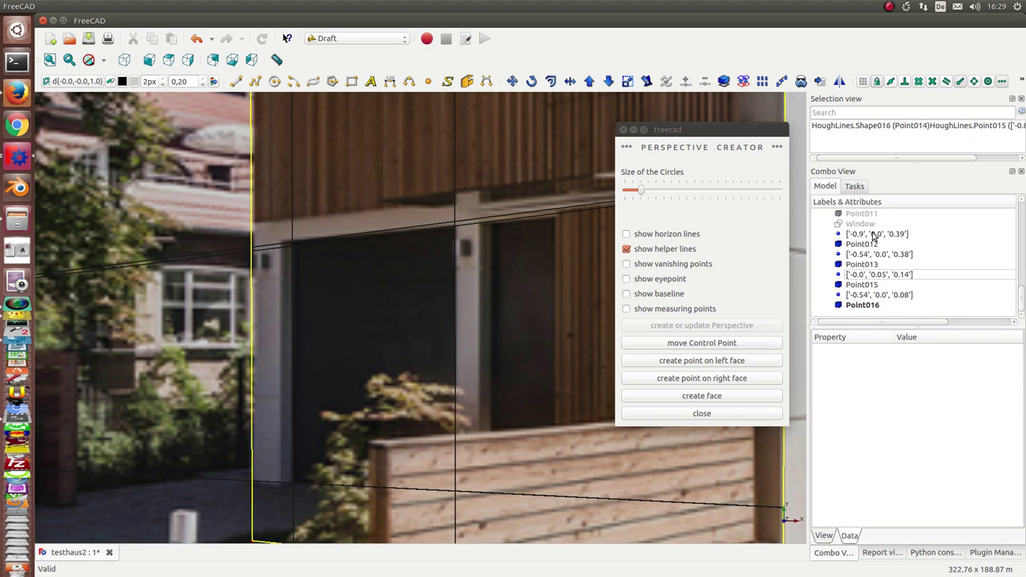
left_click(874, 234)
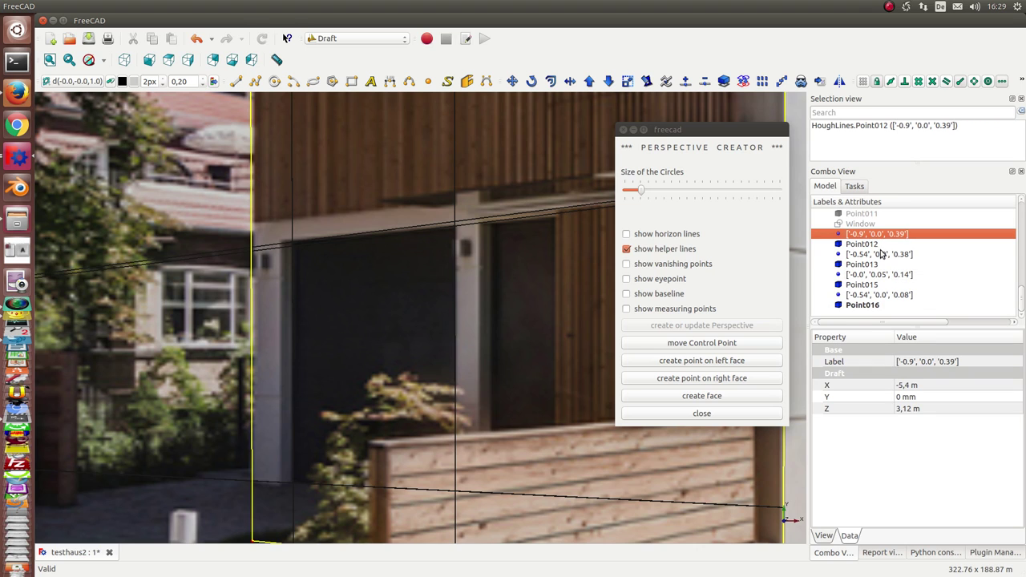
left_click(882, 254, "ctrl")
left_click(888, 274, "ctrl")
left_click(892, 297, "ctrl")
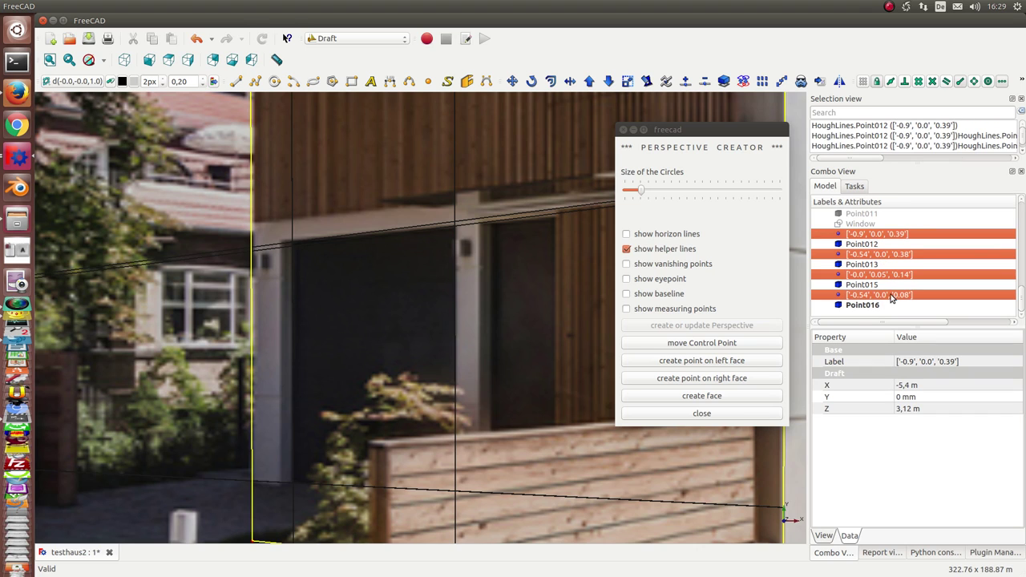
left_click(732, 398)
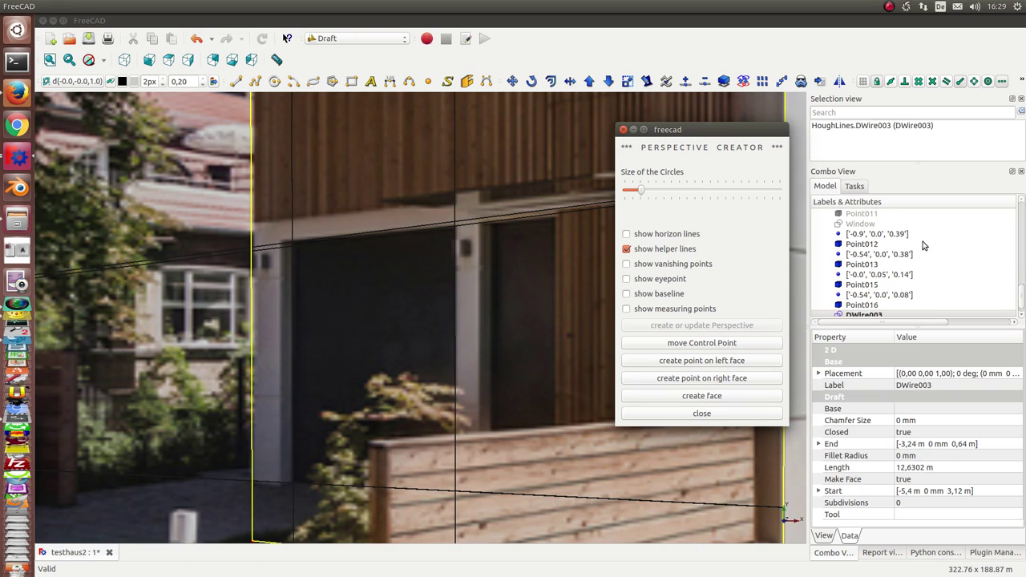
- Rename the new DWire003 face to Door
scroll(882, 280, "down", 1)
left_click(862, 307)
left_click(863, 307)
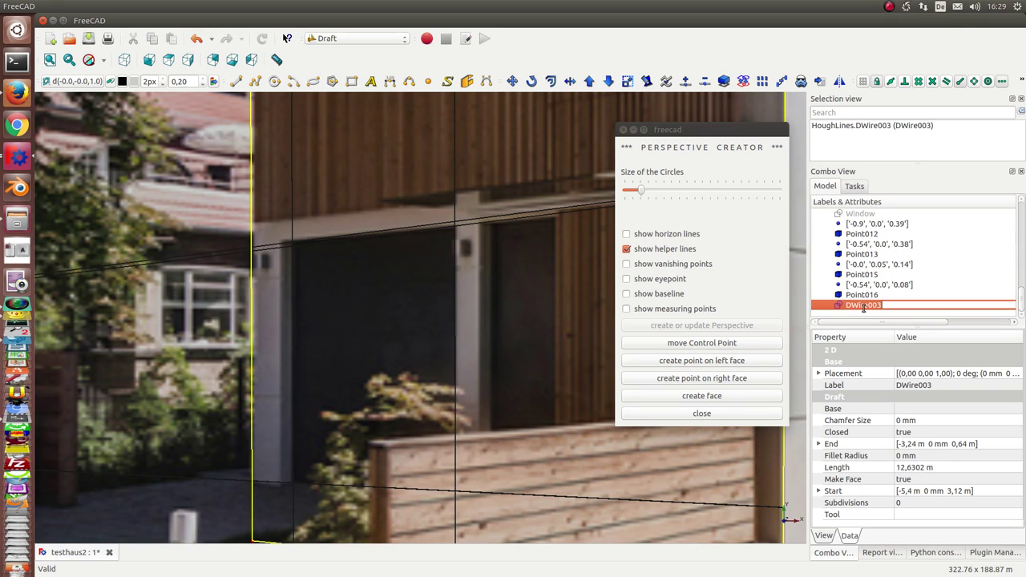
type("Door")
key("Return")
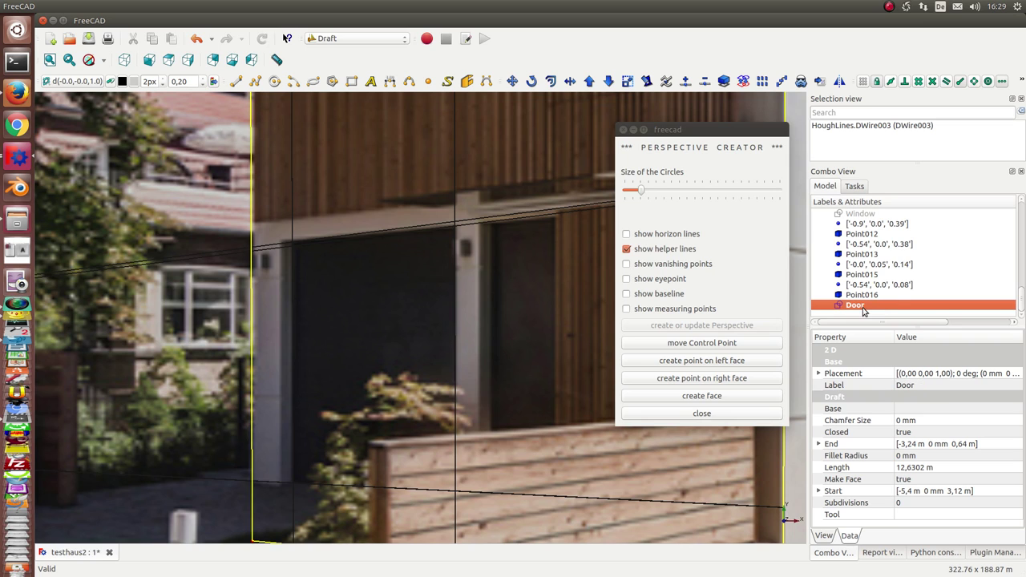
left_click(885, 296)
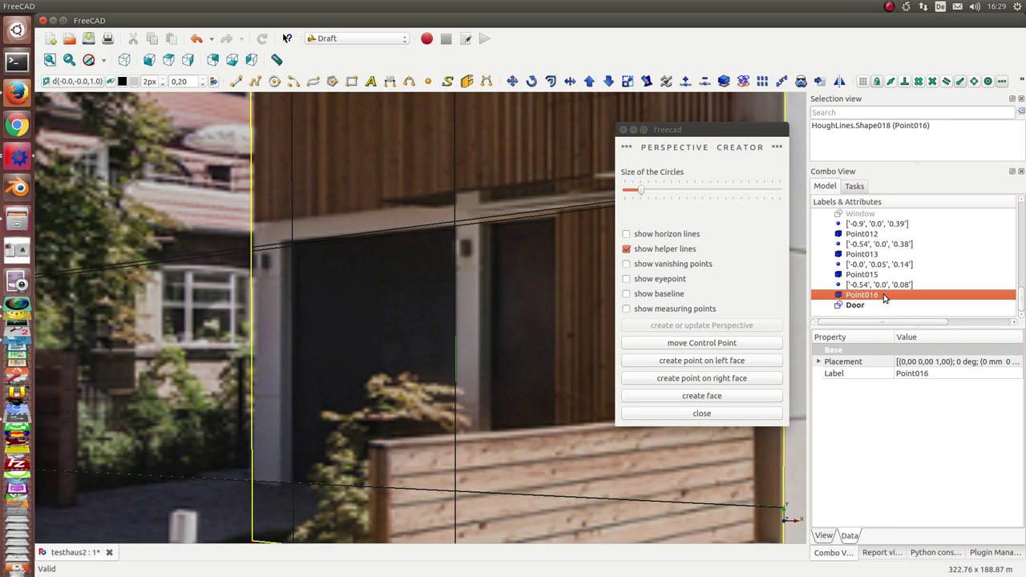
- Select the Window, DWire001 and DWire outlines in the model tree
key("shift+Up")
key("shift+Up")
key("shift+Up")
key("shift+Up")
key("shift+Up")
key("shift+Up")
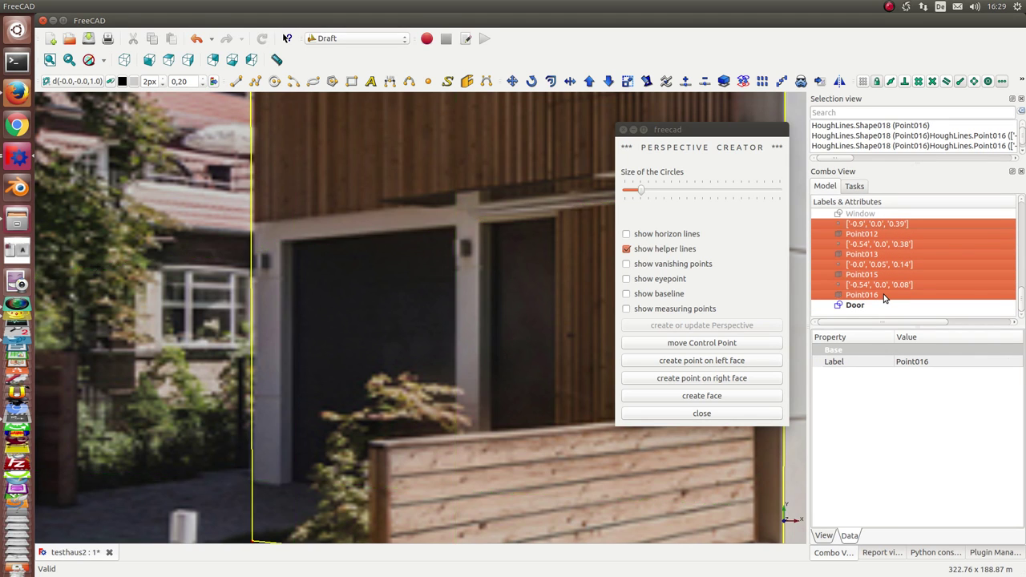
left_click(878, 216)
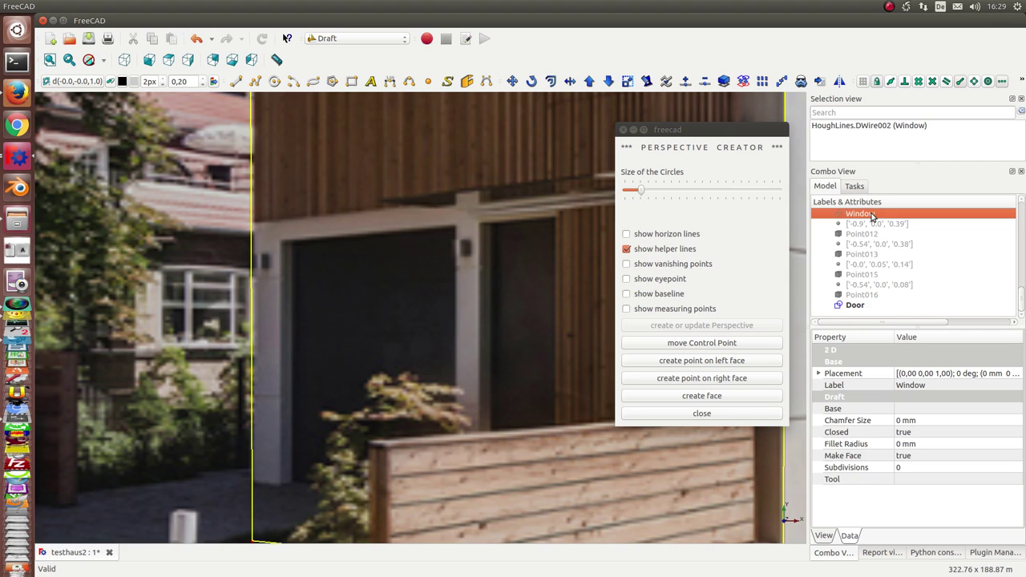
scroll(830, 239, "up", 3)
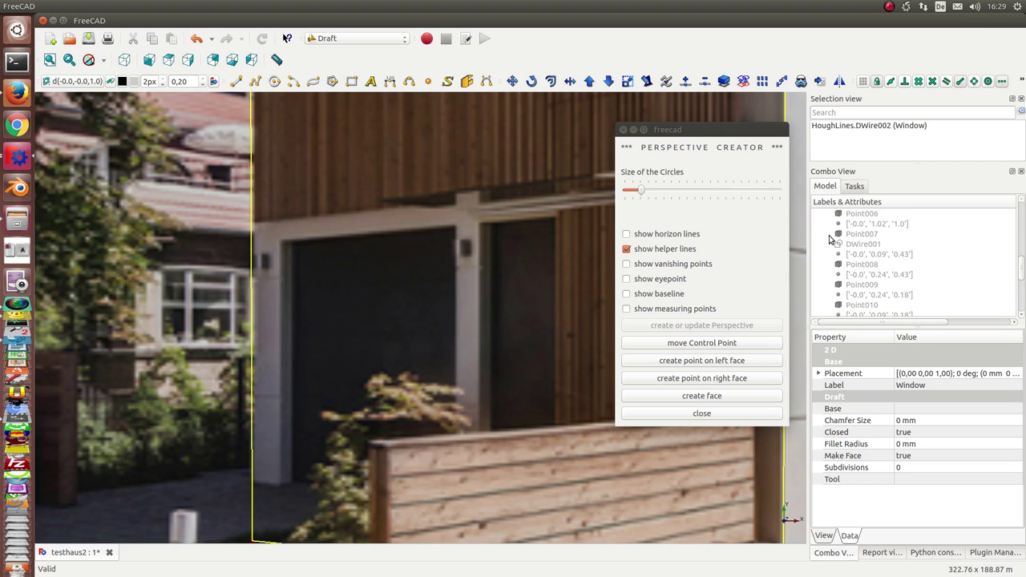
left_click(872, 249)
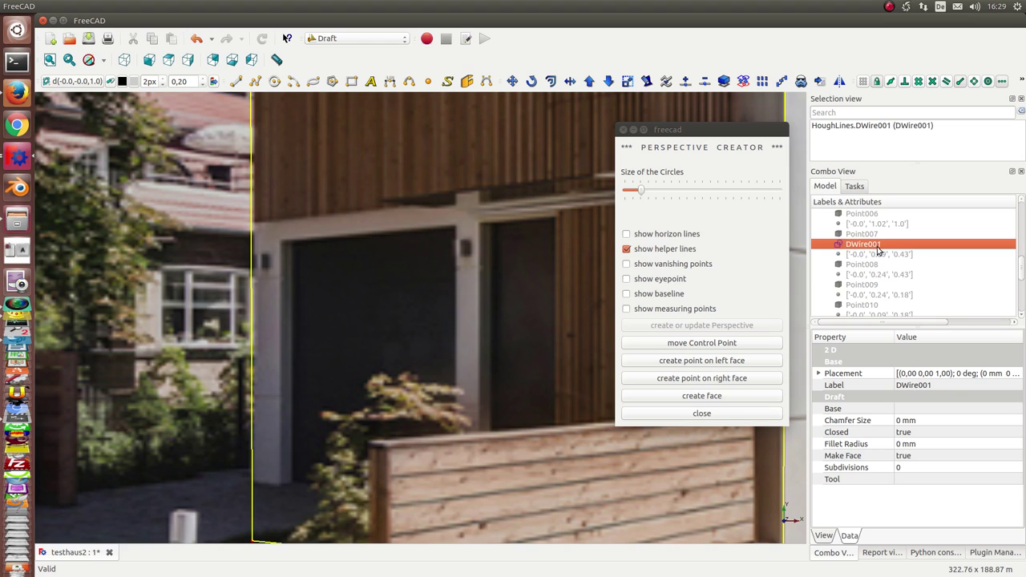
scroll(878, 250, "up", 3)
scroll(878, 250, "up", 3)
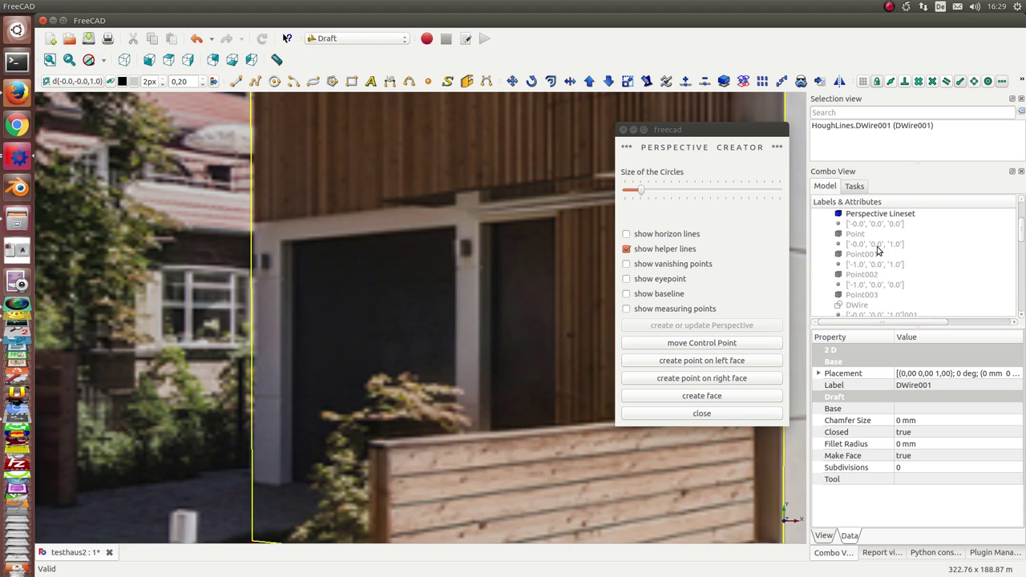
left_click(866, 309)
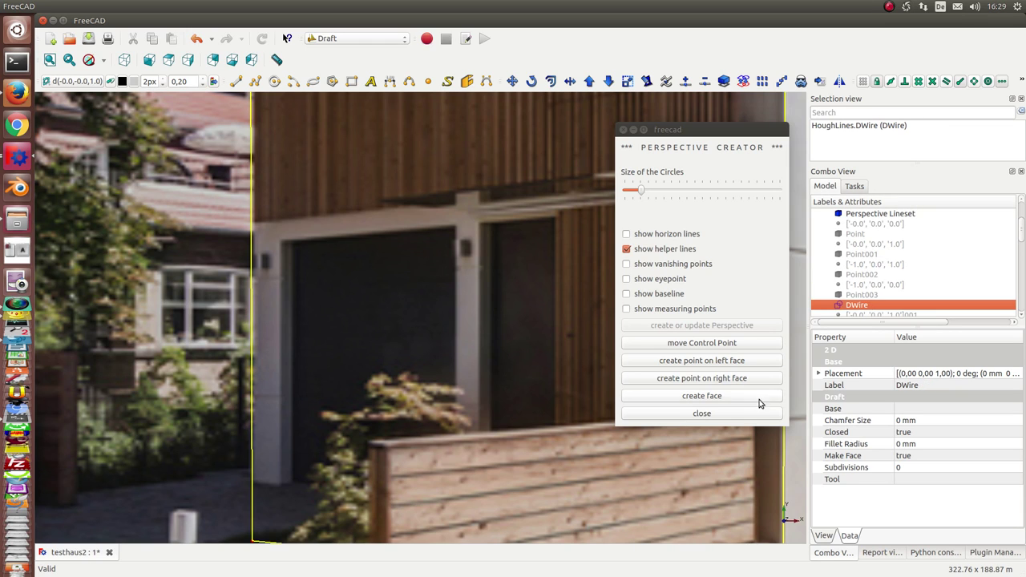
- Close the Perspective Creator and hide the background building photo
left_click(696, 413)
scroll(843, 238, "up", 2)
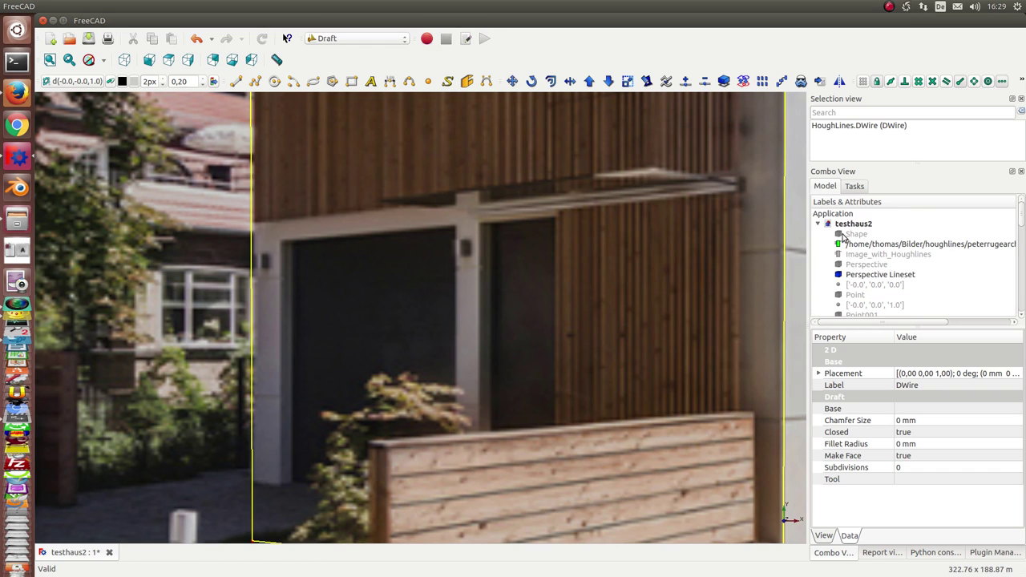
left_click(863, 274)
left_click(869, 244)
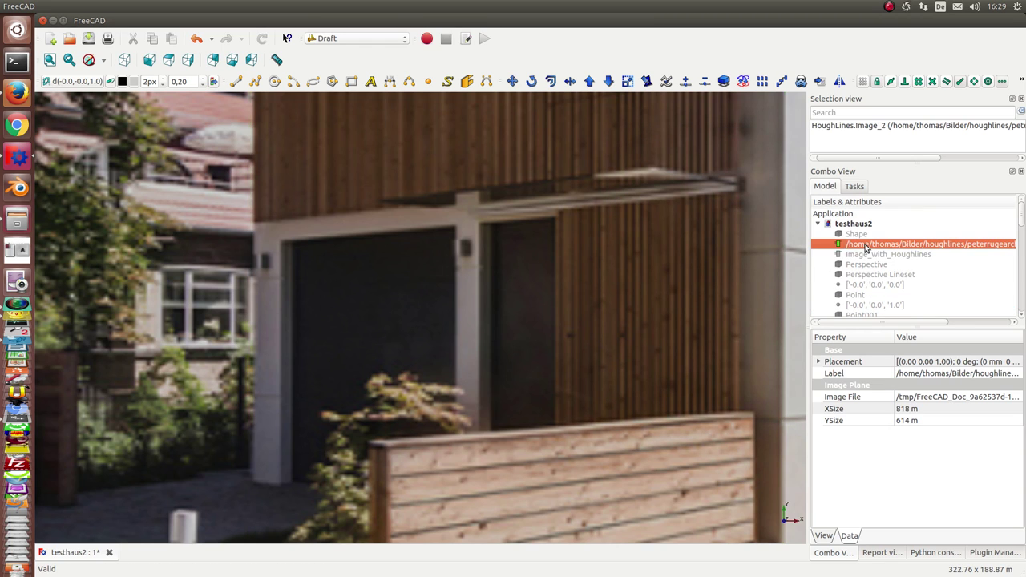
key("space")
- Fit the whole scene and view the traced walls isometrically
left_click(49, 59)
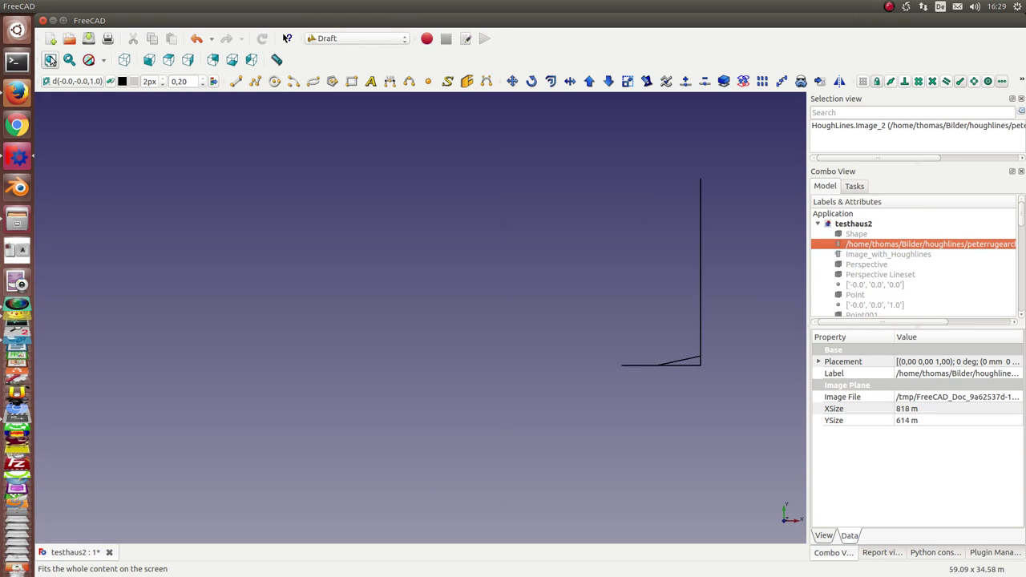
key("0")
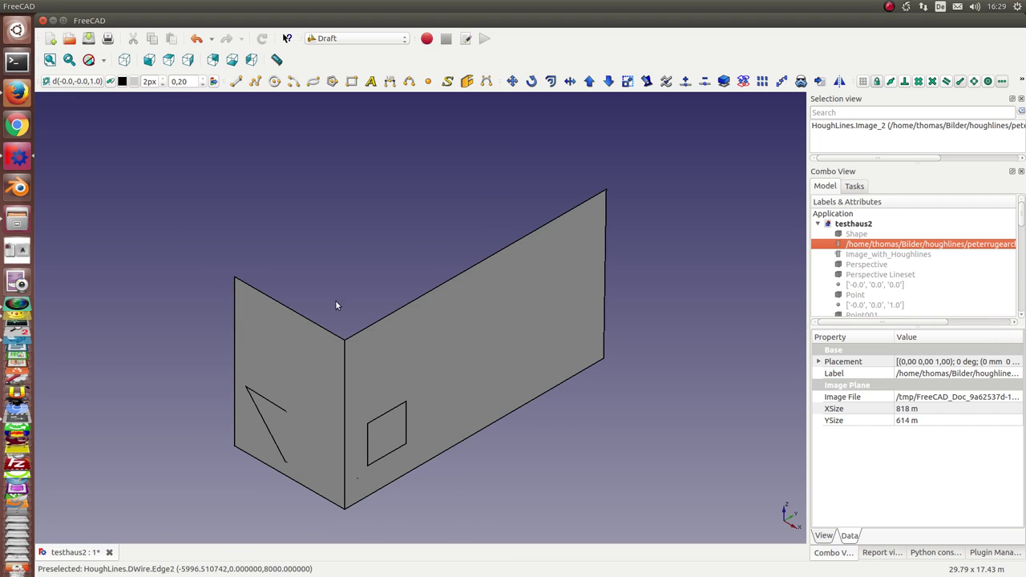
scroll(811, 298, "down", 2)
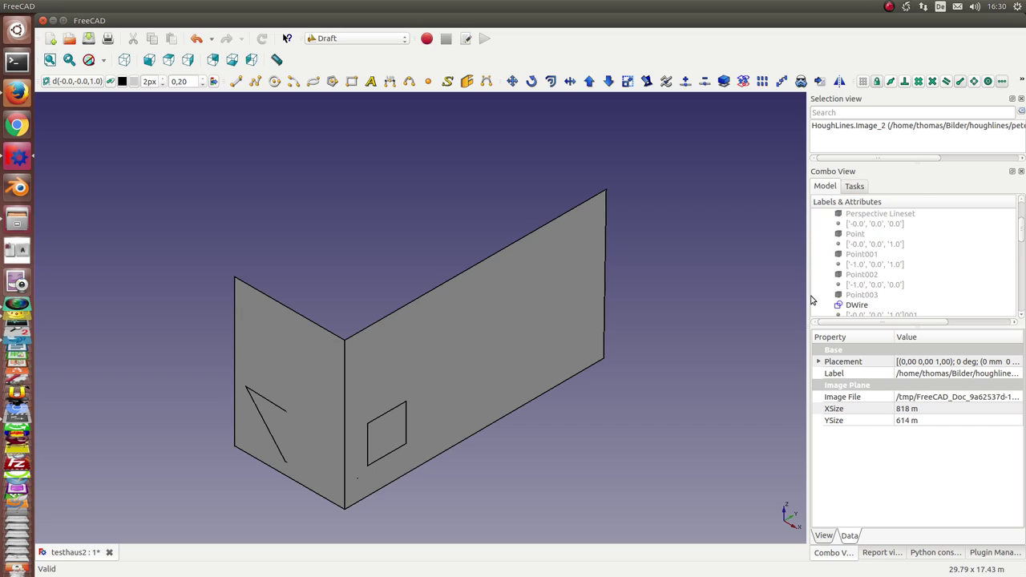
scroll(811, 299, "down", 2)
scroll(809, 300, "down", 2)
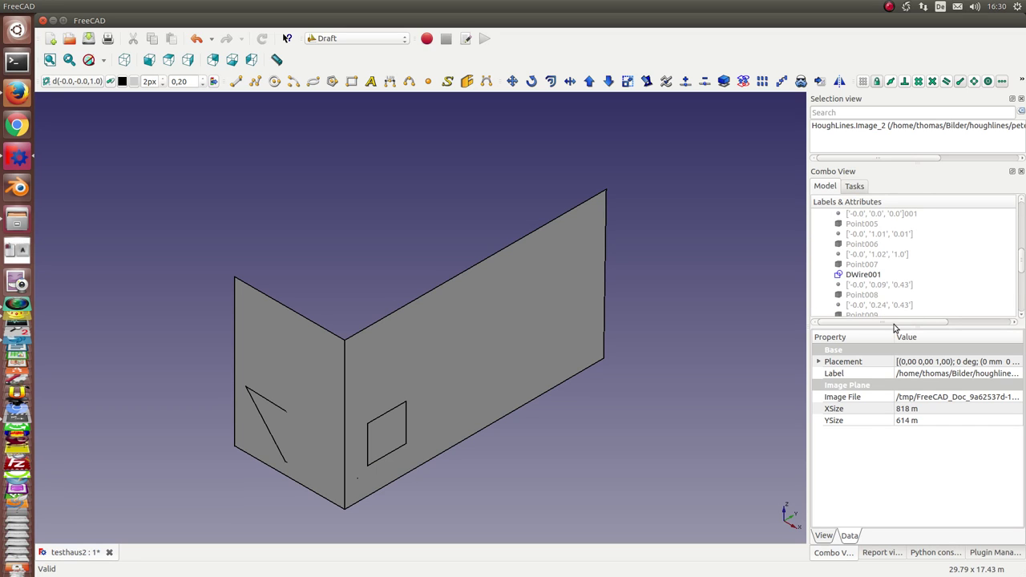
scroll(898, 325, "down", 3)
scroll(901, 319, "down", 3)
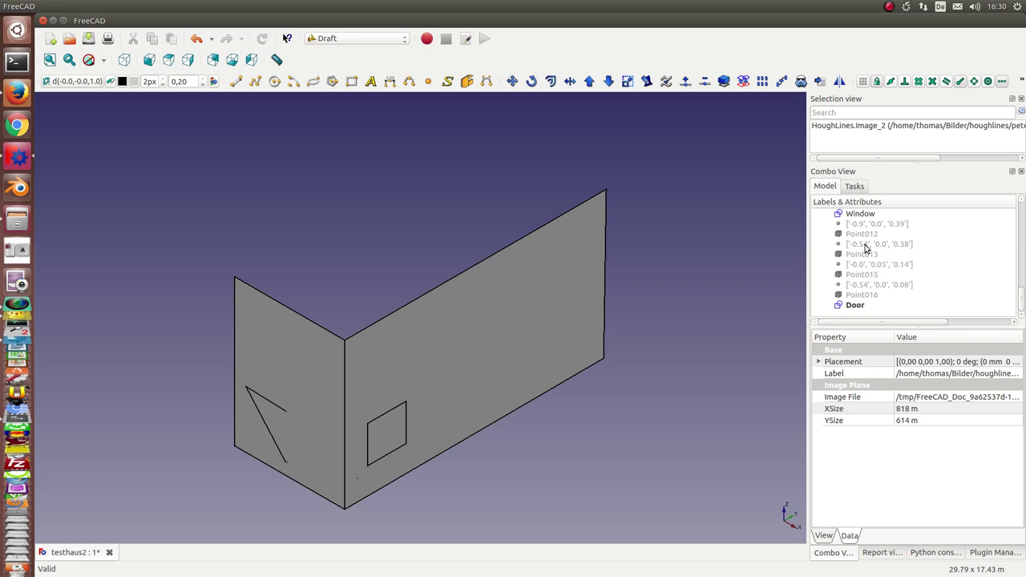
- Delete the door corner points down through Point016
left_click(854, 305)
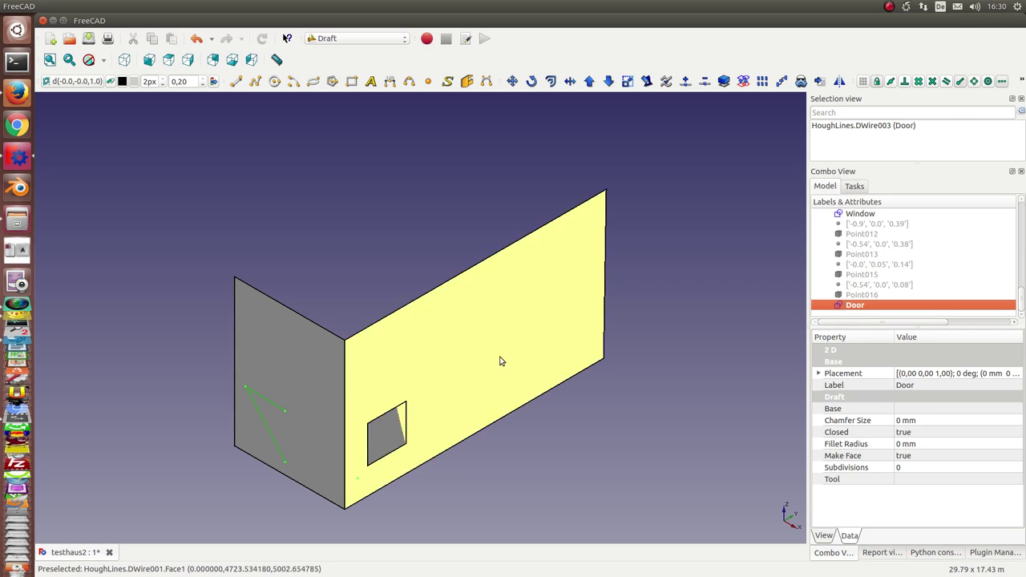
left_click(706, 313)
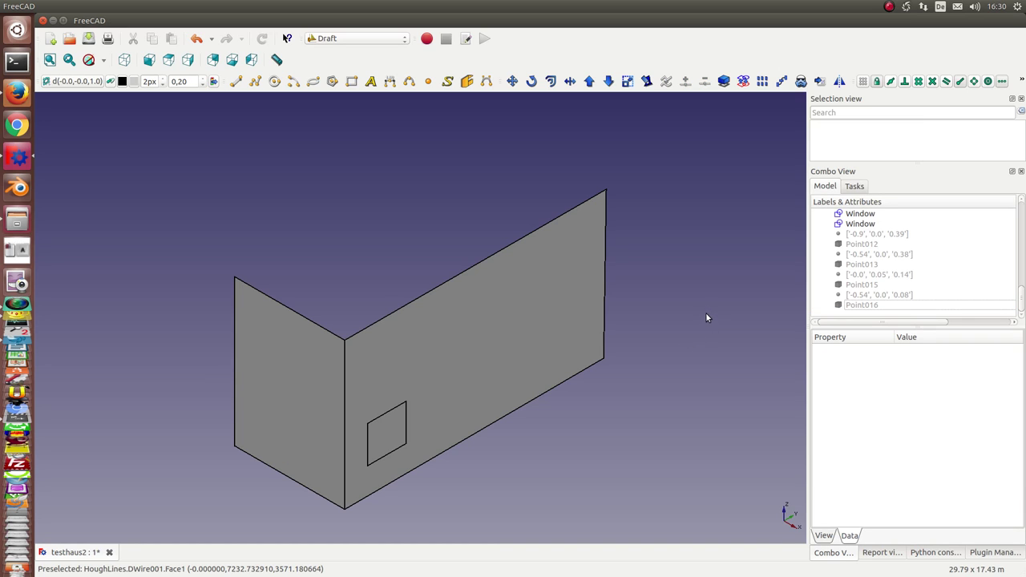
left_click(874, 234)
key("shift+Down")
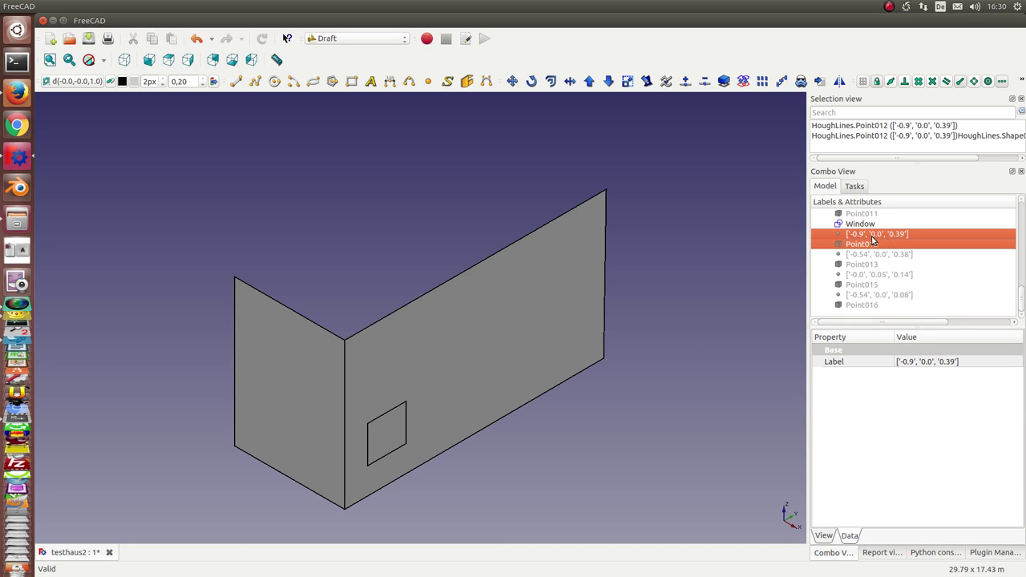
key("shift+Down")
key("shift+Down")
key("shift+Down")
key("shift+Down")
key("shift+Down")
key("shift+Down")
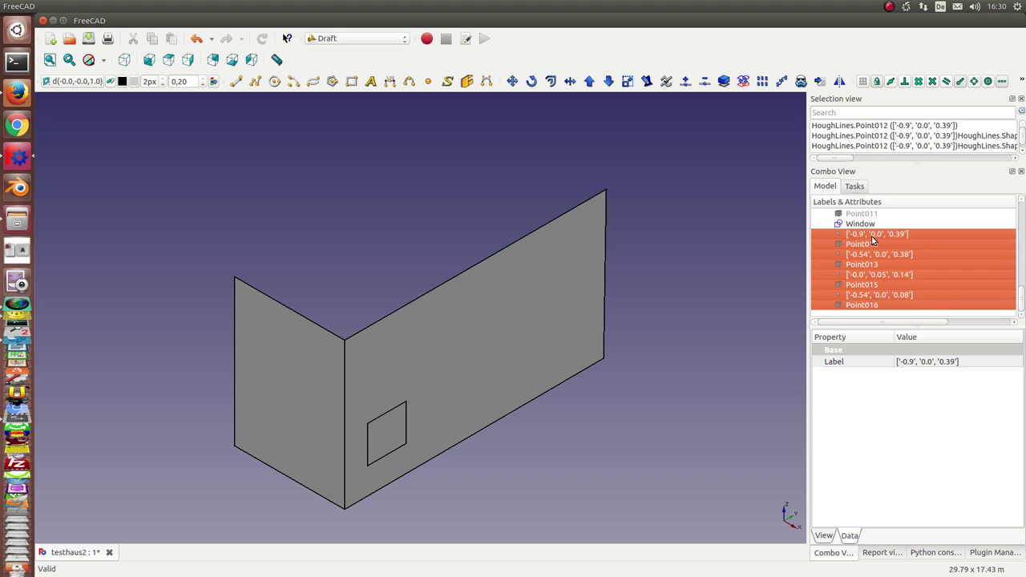
key("Delete")
- Show the building photo again behind the model
scroll(896, 261, "up", 5)
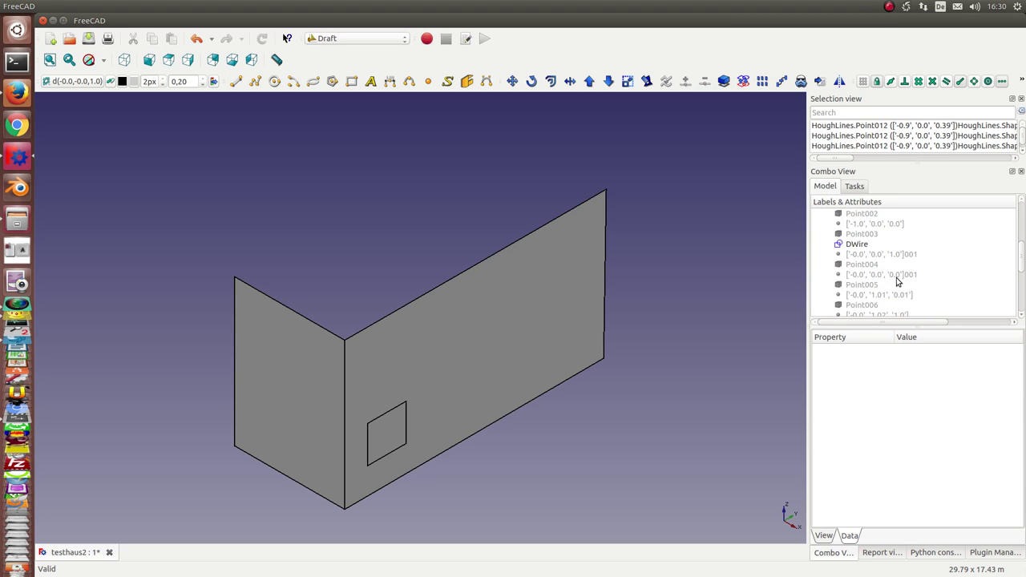
scroll(898, 277, "up", 10)
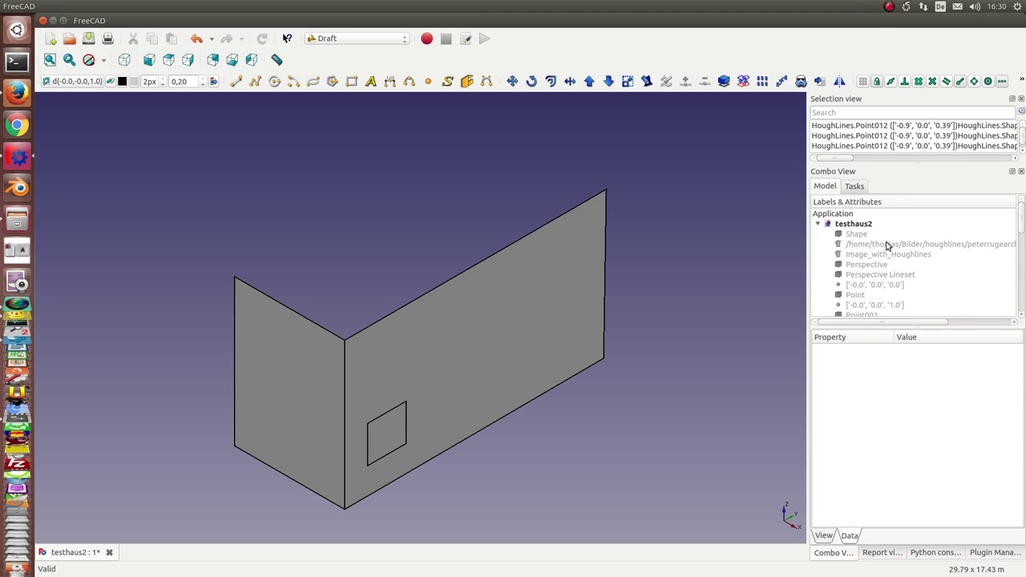
left_click(882, 244)
key("space")
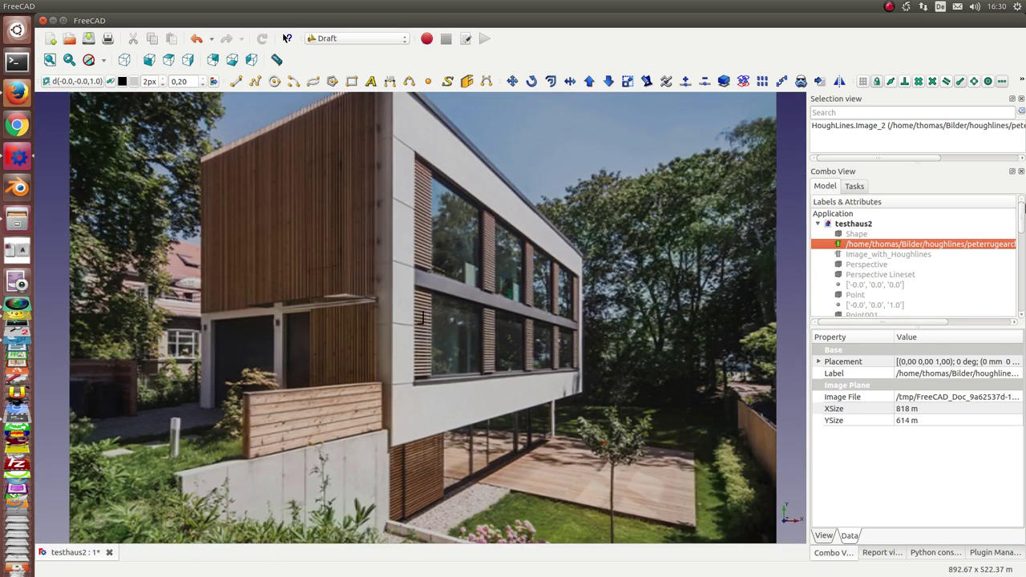
- Regenerate the perspective box over the building photo via the Plugin Manager's Perspective entry
left_click(853, 266)
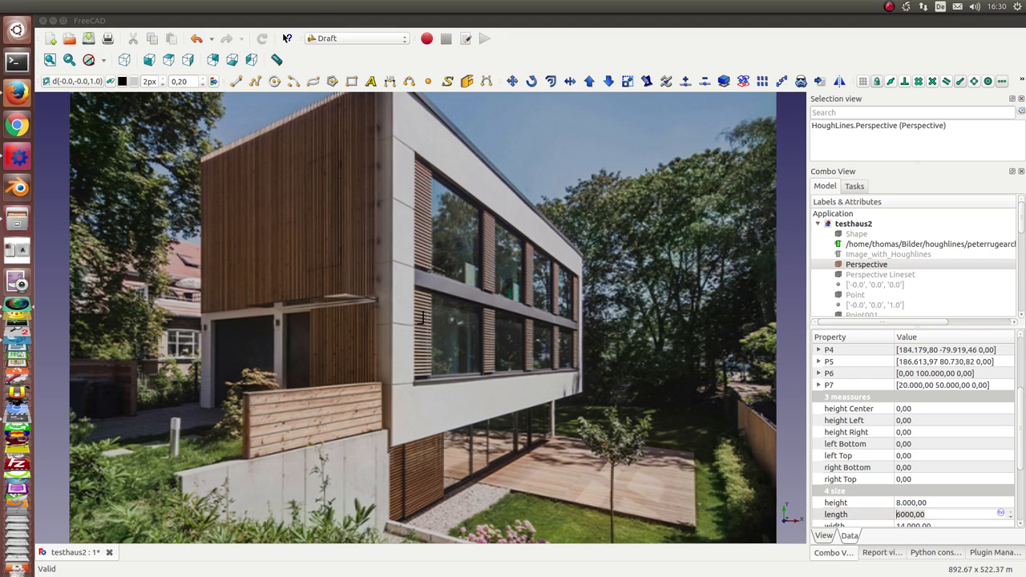
left_click(17, 158)
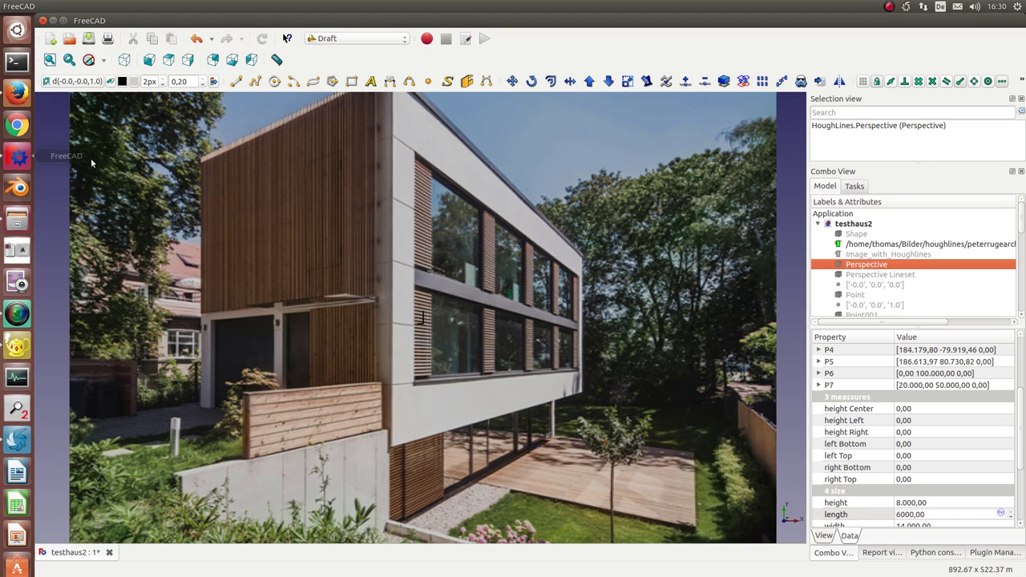
left_click(940, 554)
left_click(1003, 555)
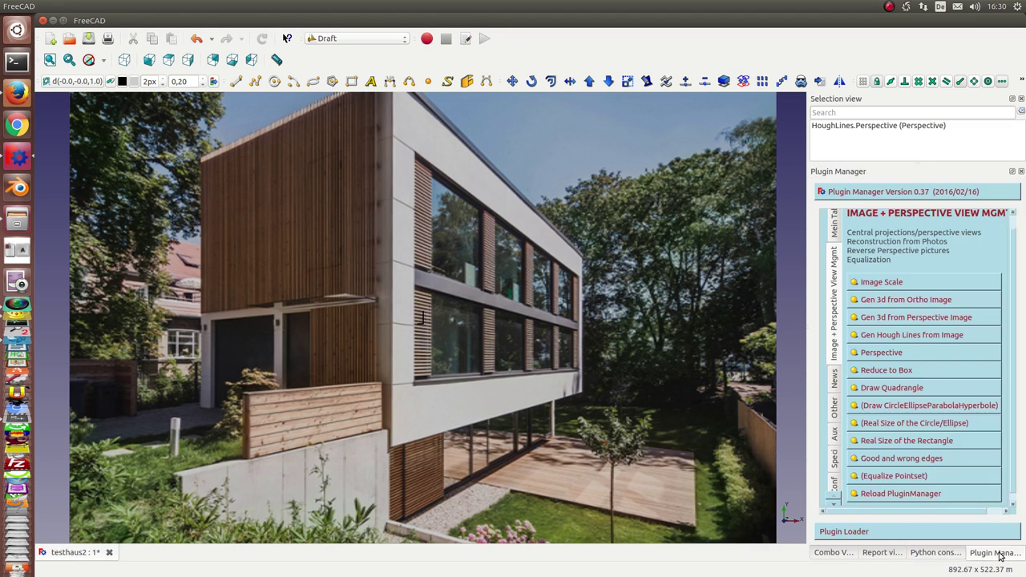
left_click(875, 352)
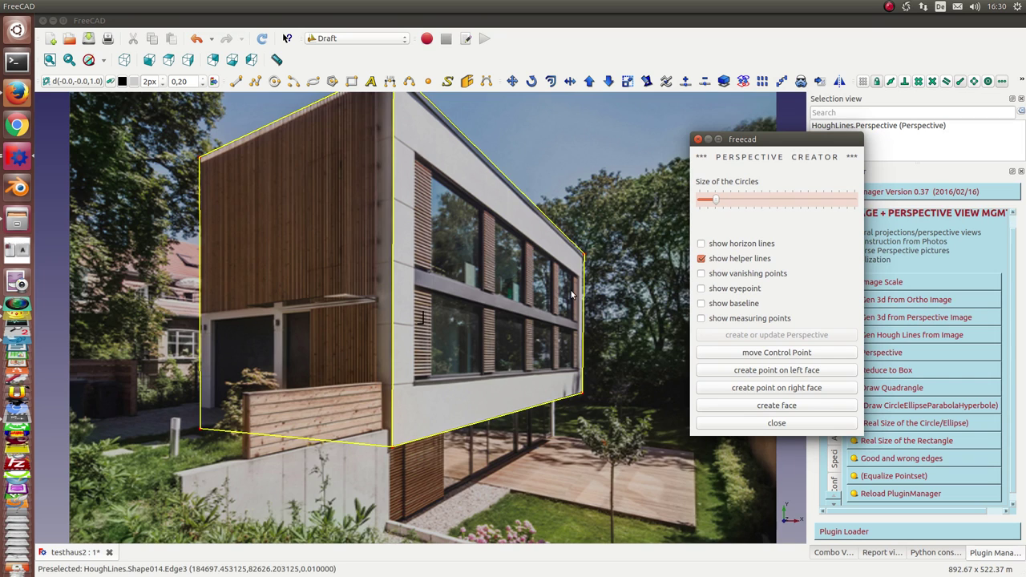
- Place left-face points at the doorway's upper-left, upper-right, lower-left and lower-right corners
scroll(571, 295, "up", 2)
middle_click_drag(464, 319, 678, 287)
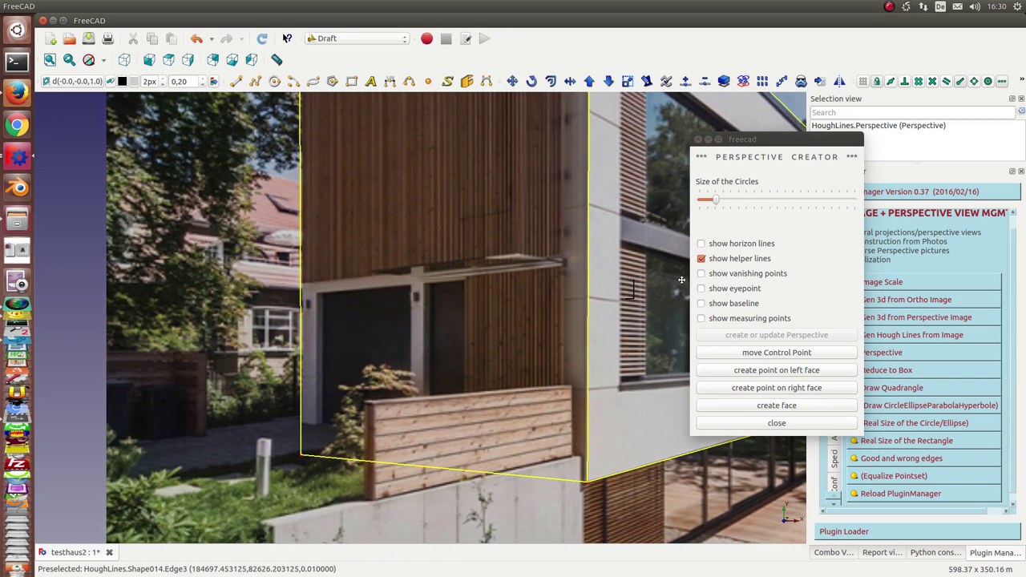
left_click(786, 372)
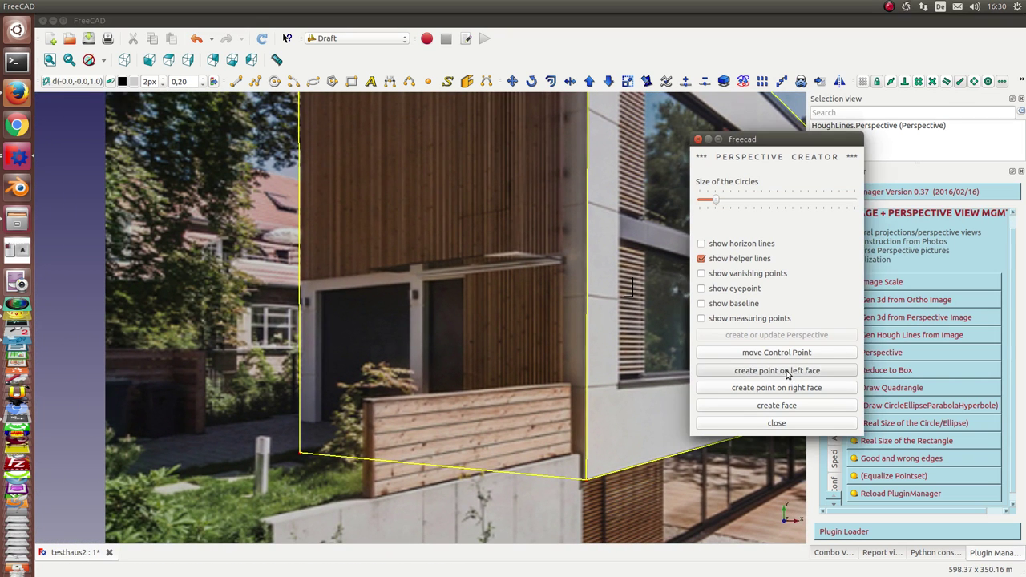
left_click(321, 295)
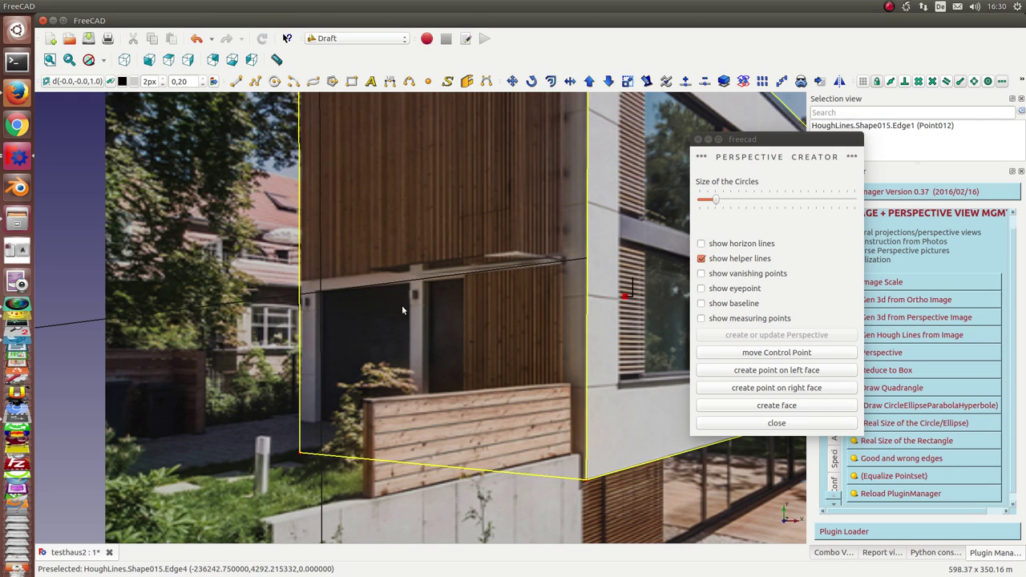
left_click(752, 370)
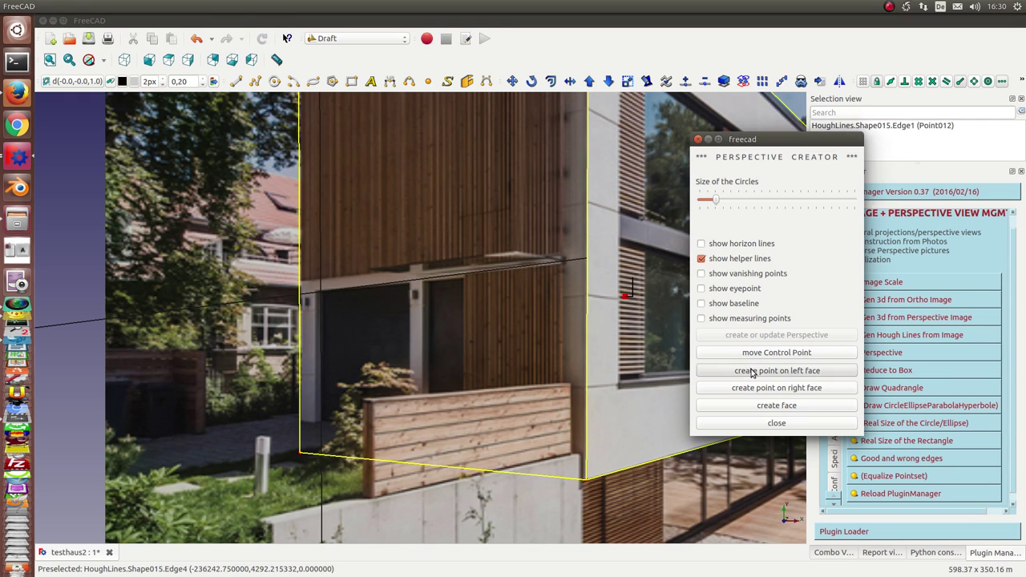
left_click(409, 284)
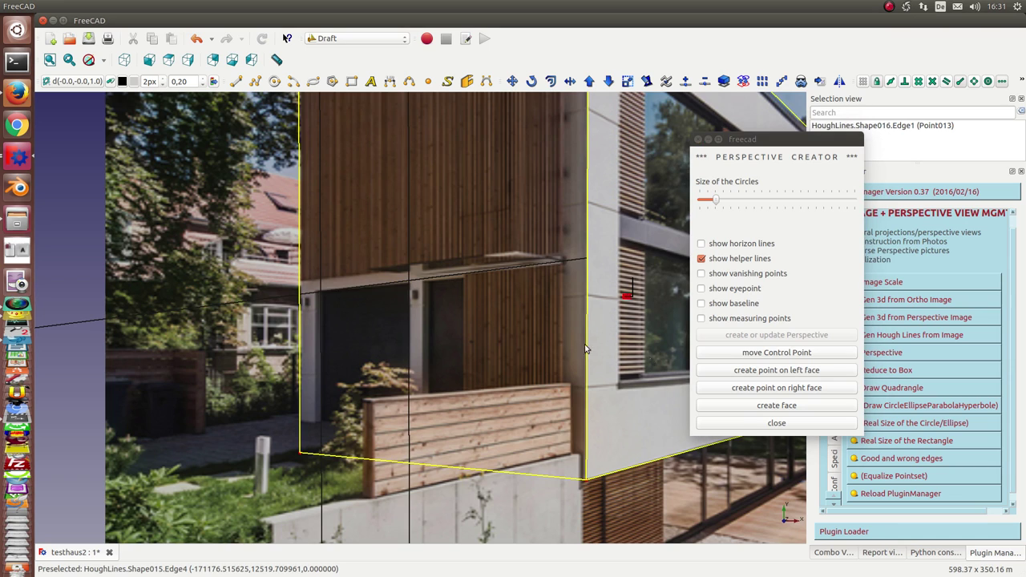
left_click(778, 373)
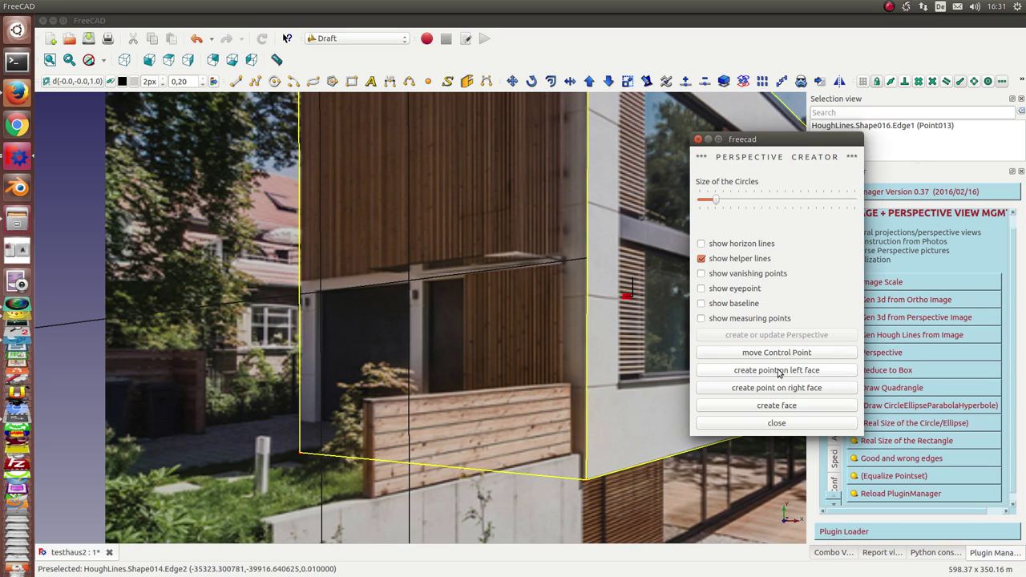
left_click(320, 425)
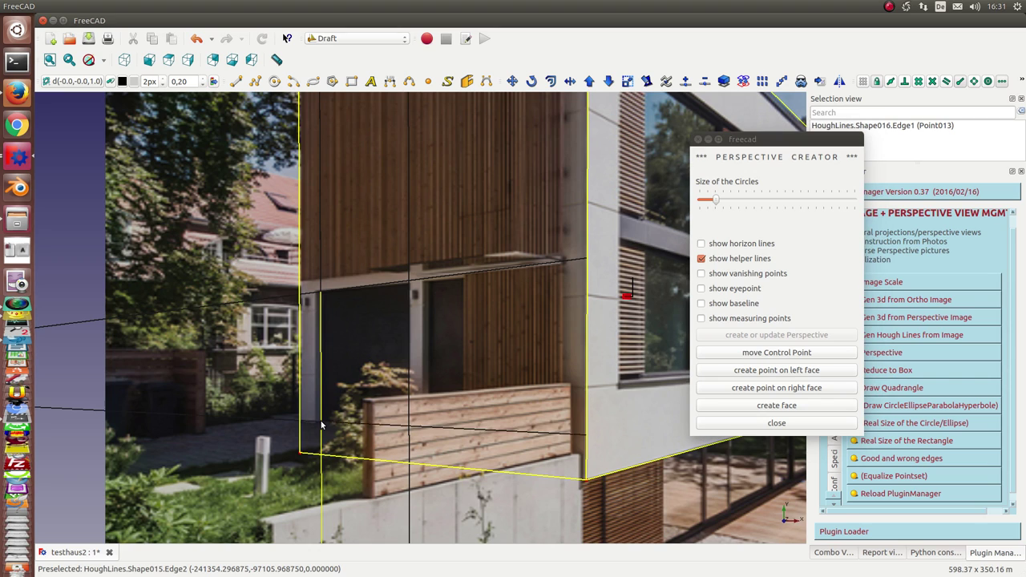
left_click(777, 374)
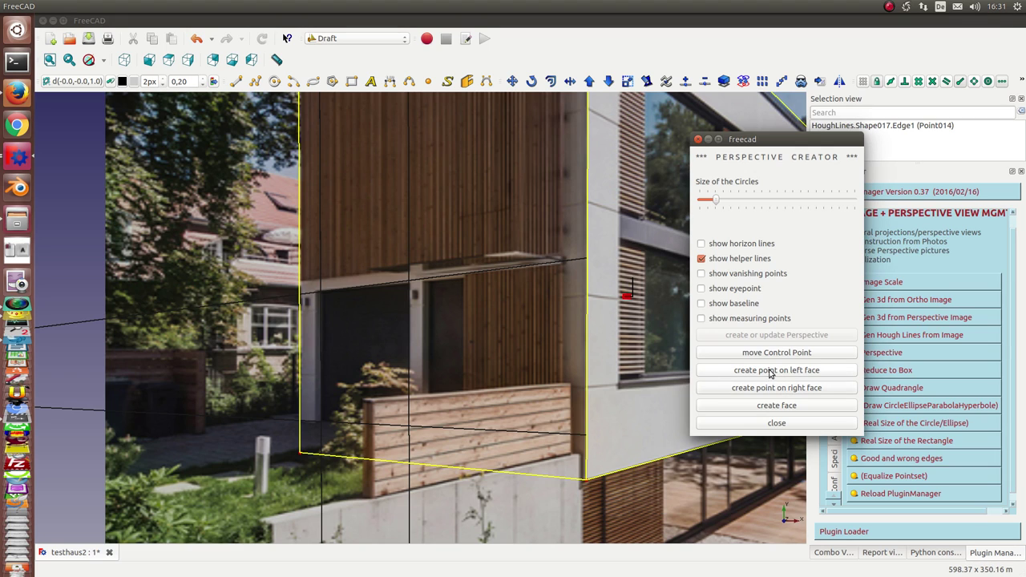
left_click(409, 430)
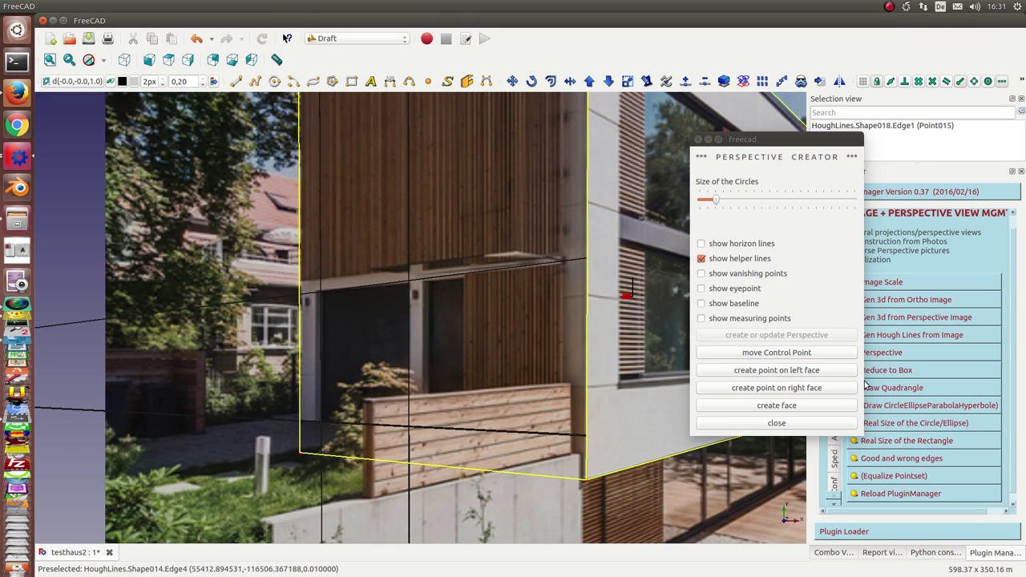
left_click_drag(815, 145, 681, 134)
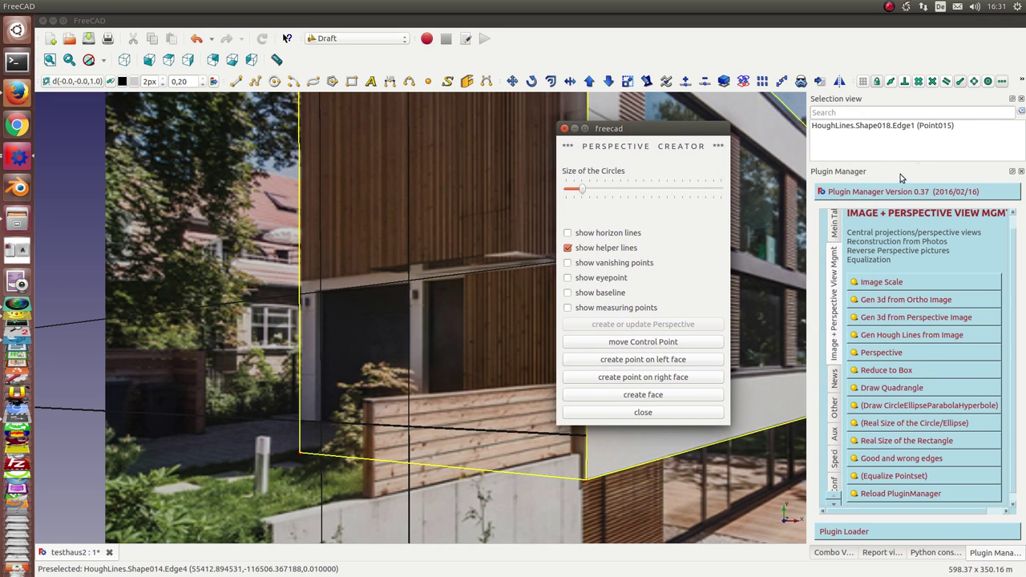
- Show the model tree and select the first new doorway point, Point012
left_click(846, 553)
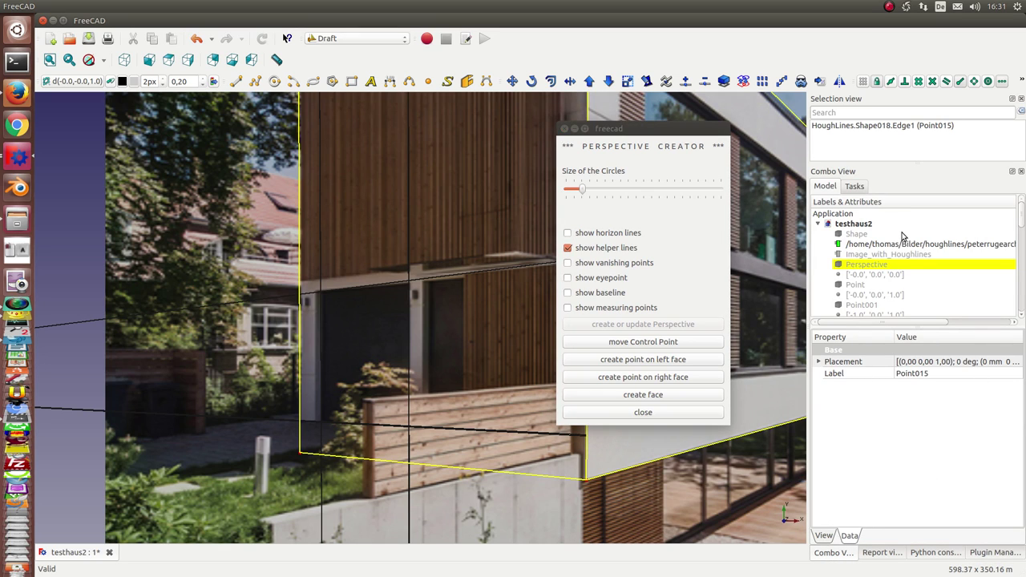
scroll(906, 241, "down", 3)
scroll(909, 249, "down", 4)
scroll(912, 255, "down", 3)
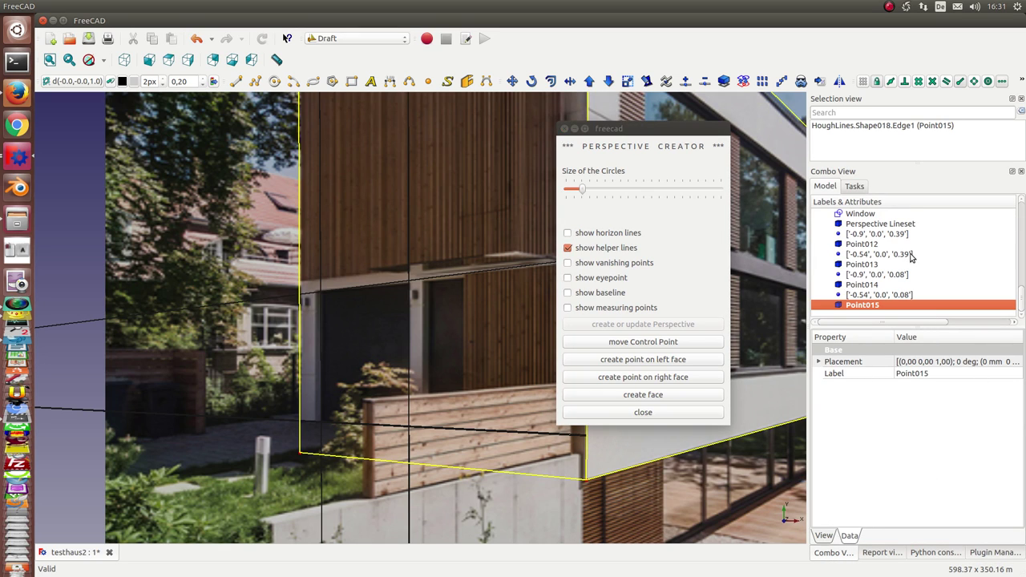
left_click(895, 235)
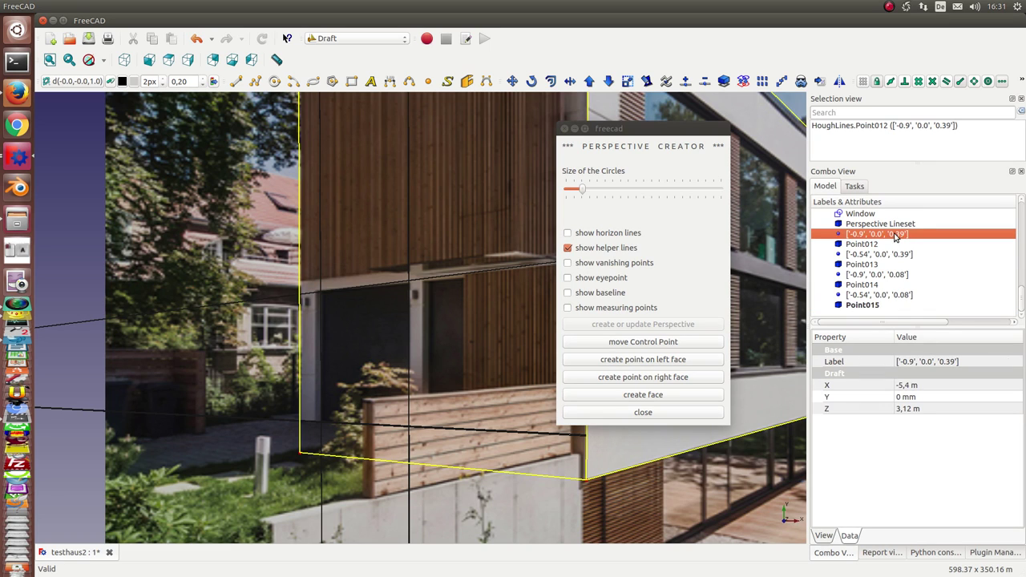
- Select all four doorway corner points and build the closed face DWire003 from them
left_click(904, 254, "ctrl")
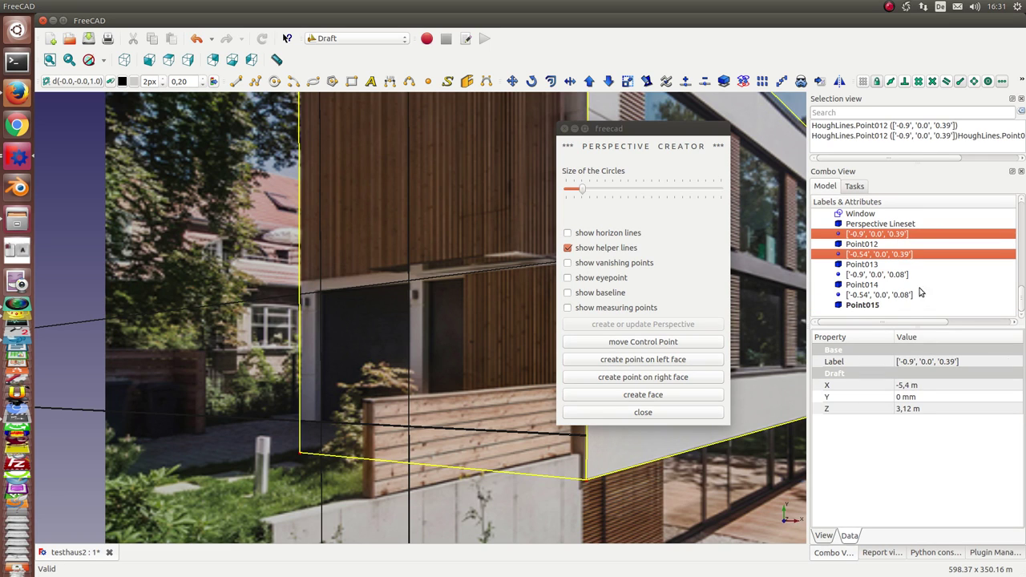
left_click(903, 295, "ctrl")
left_click(903, 275, "ctrl")
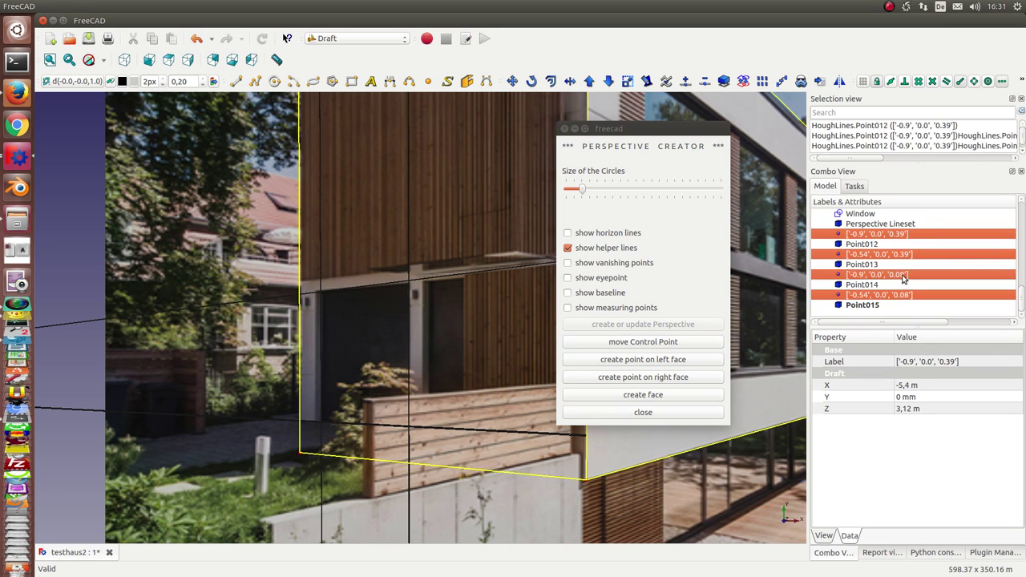
left_click(663, 396)
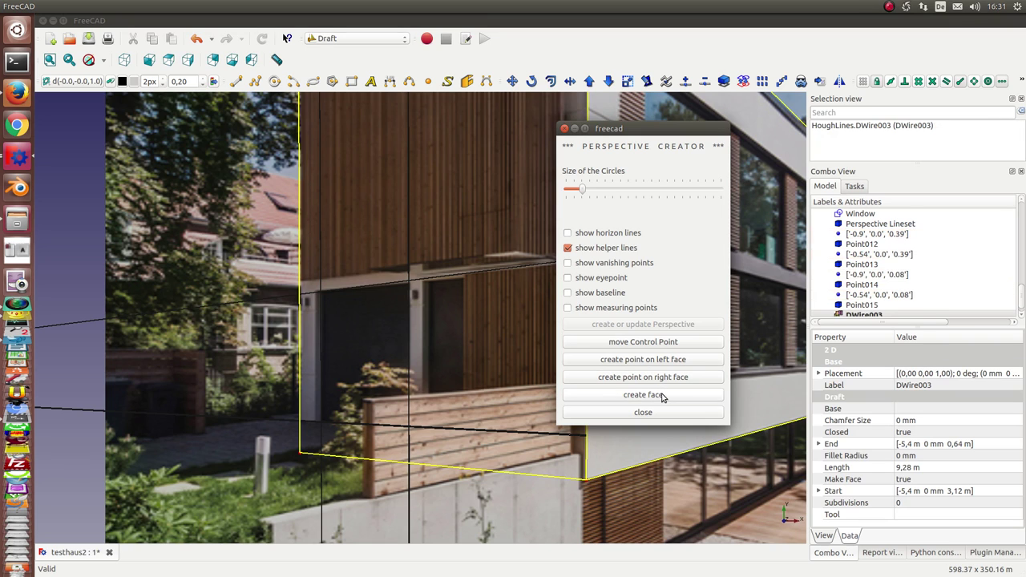
scroll(840, 296, "down", 1)
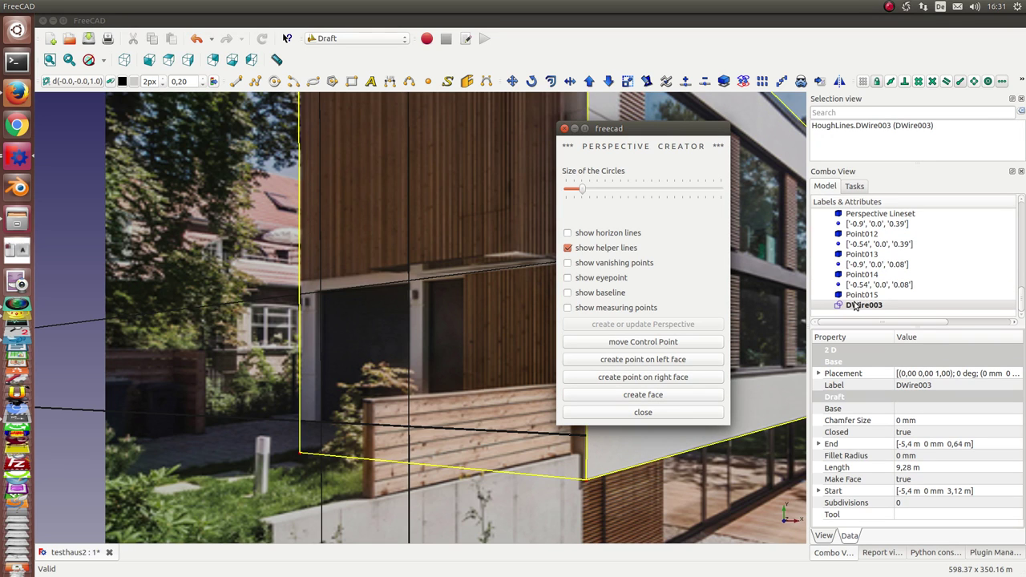
left_click(856, 306)
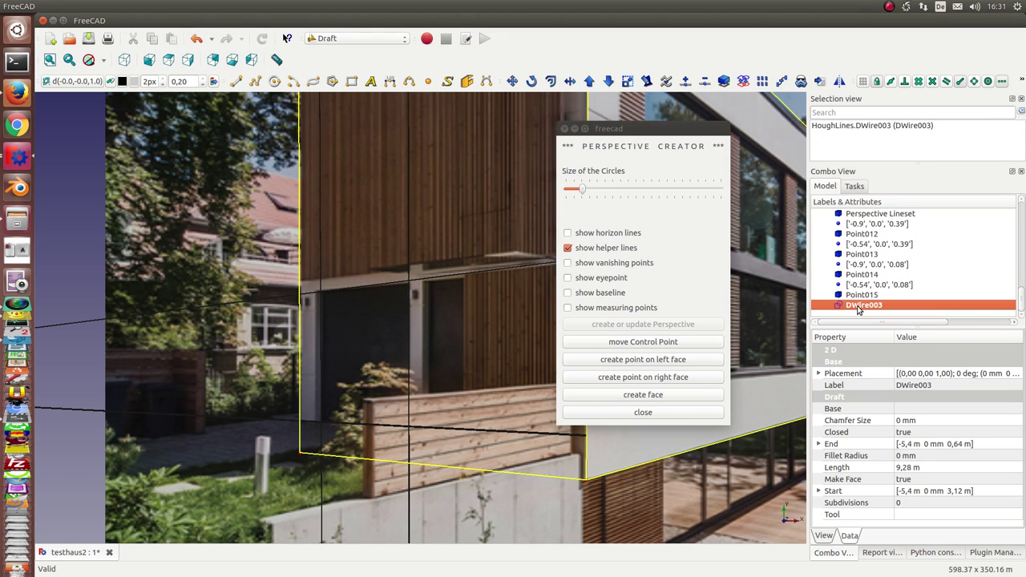
- Fit the view to the DWire003 face and close the Perspective Creator
left_click(69, 62)
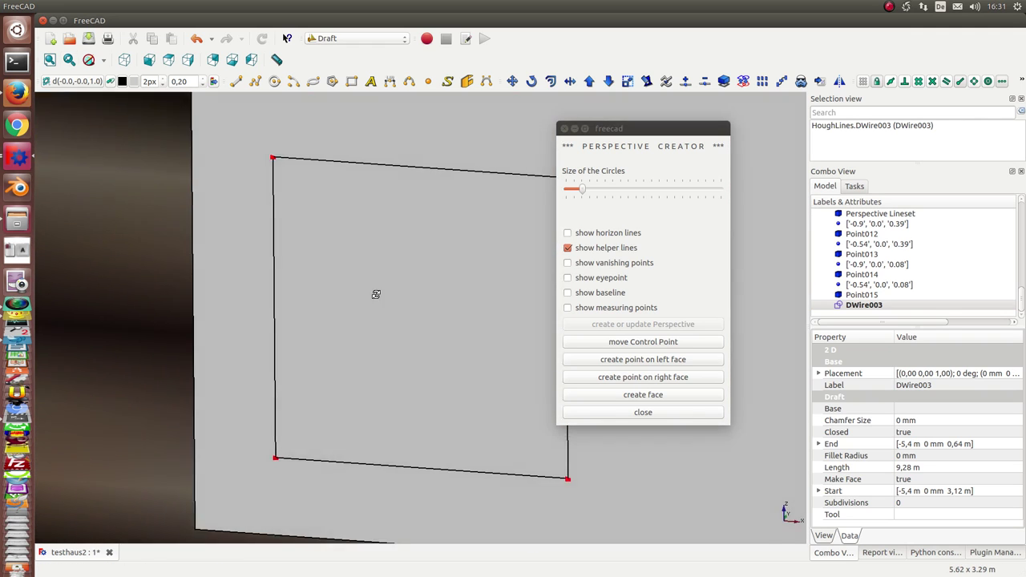
scroll(363, 274, "down", 4)
scroll(362, 274, "down", 3)
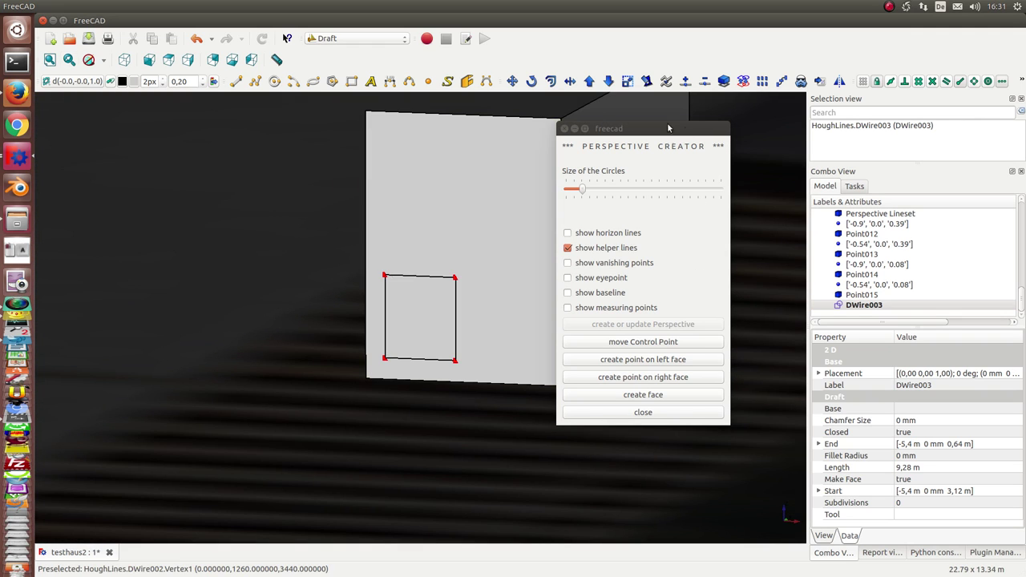
left_click(564, 128)
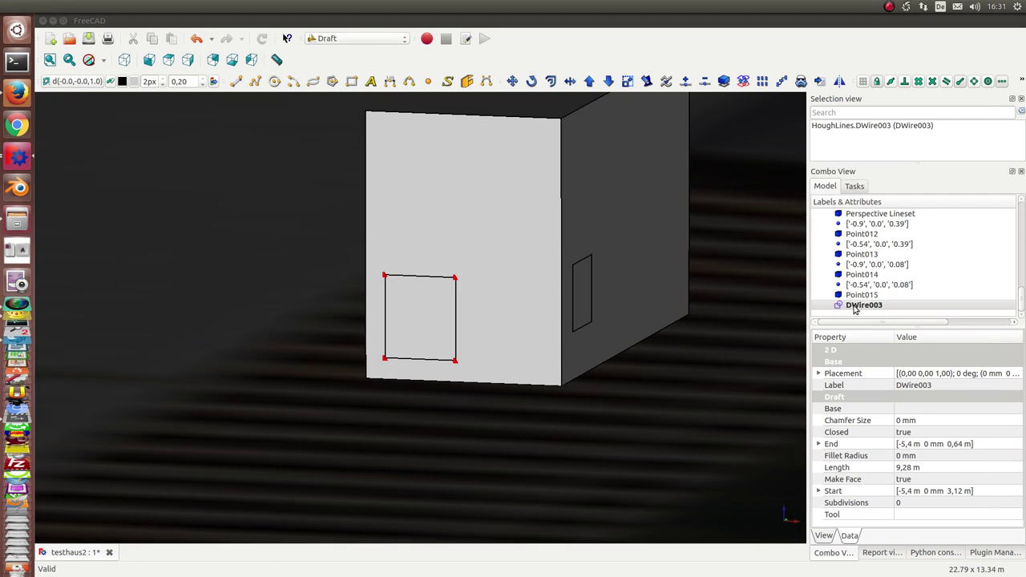
- Rename the DWire003 face to Door
left_click(854, 307)
left_click(855, 308)
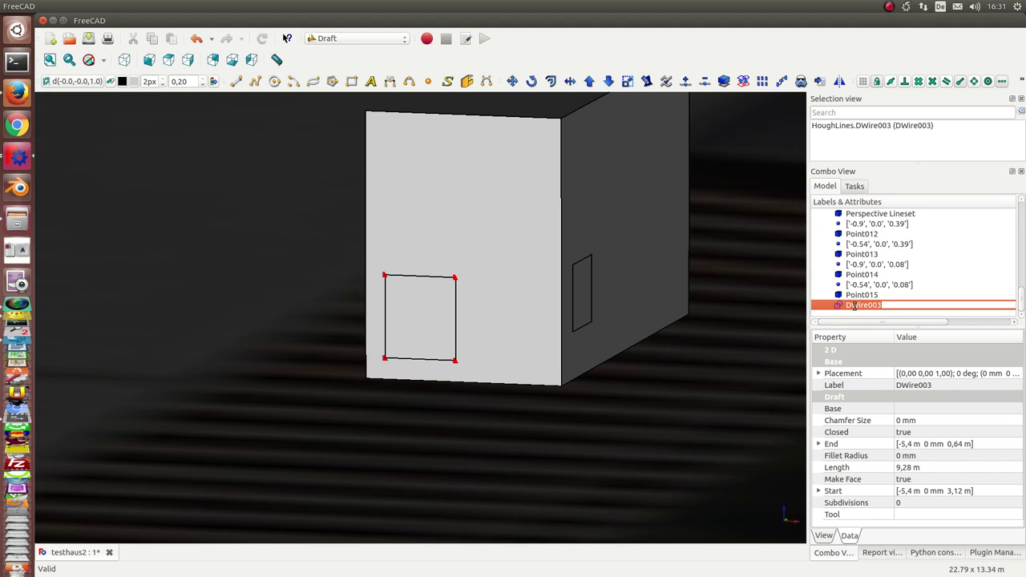
type("Door")
key("Return")
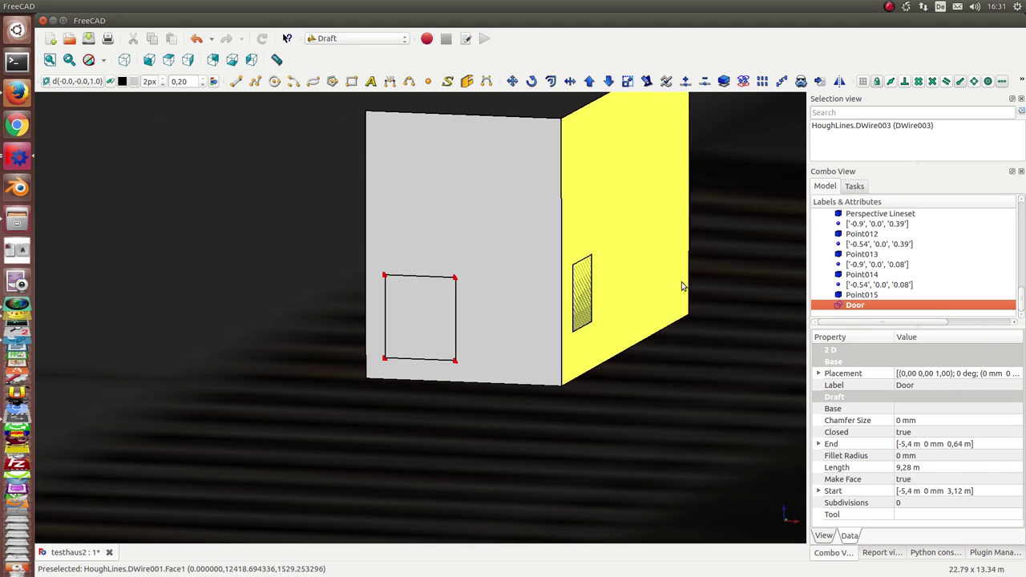
- Select the doorway points from Point015 upward in the model tree
scroll(782, 348, "down", 3)
scroll(783, 352, "down", 2)
scroll(783, 353, "down", 1)
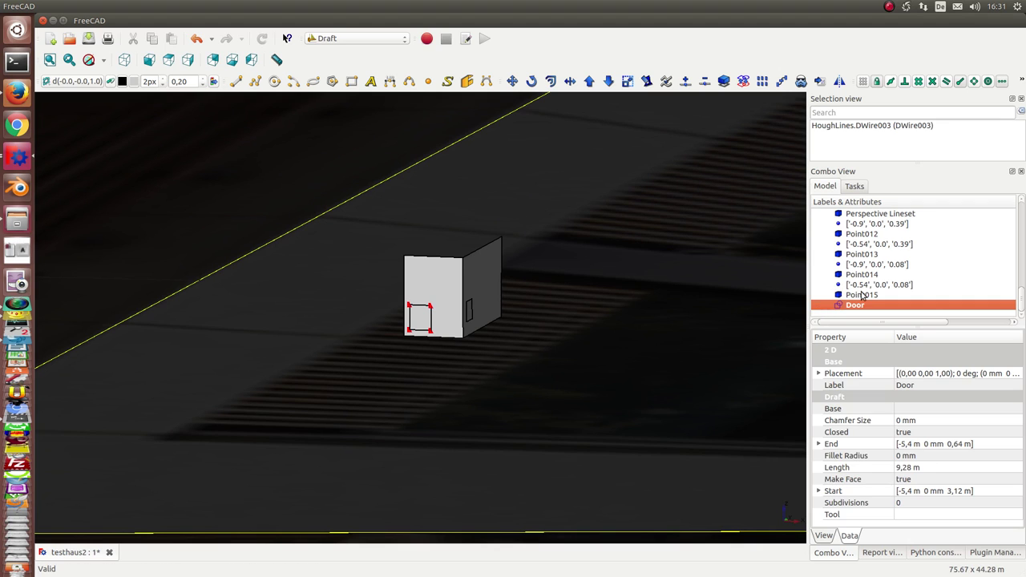
key("Up")
key("shift+Up")
key("shift+Up")
key("shift+Up")
key("shift+Up")
key("shift+Up")
key("shift+Up")
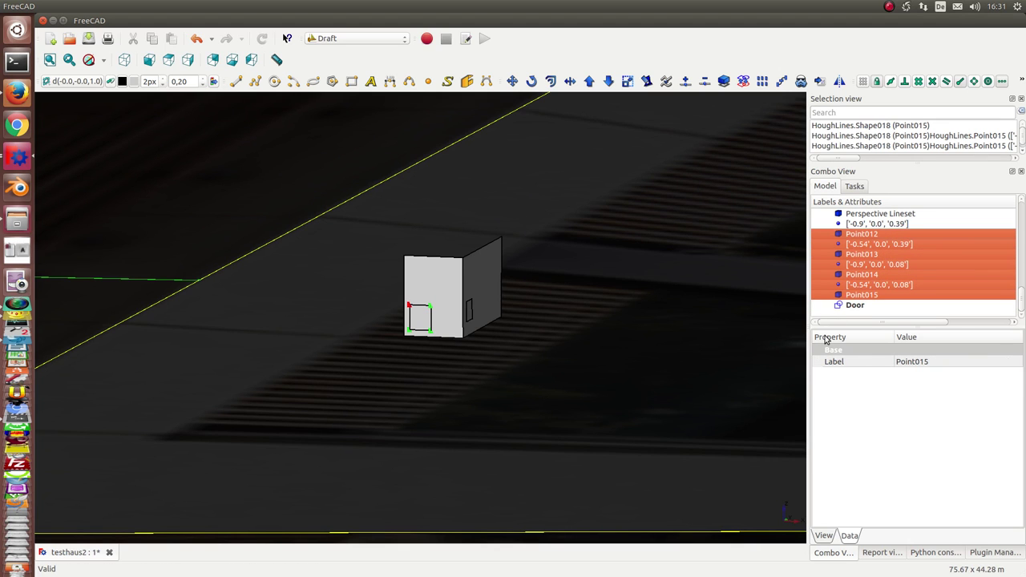
key("shift+Up")
key("shift+Up")
- Hide the building photo and zoom in on the house model
scroll(628, 389, "down", 2)
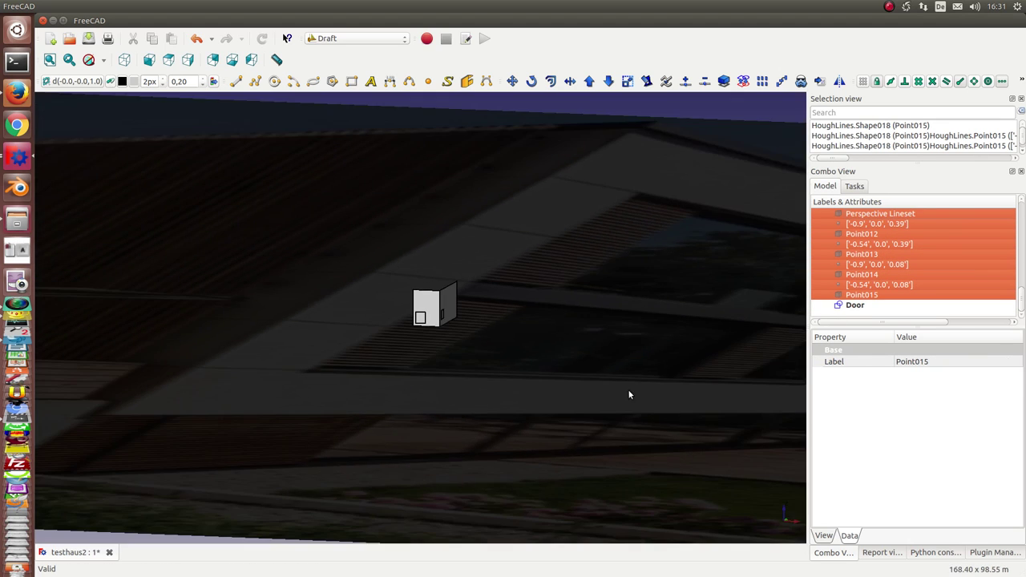
scroll(769, 347, "down", 2)
scroll(941, 249, "up", 10)
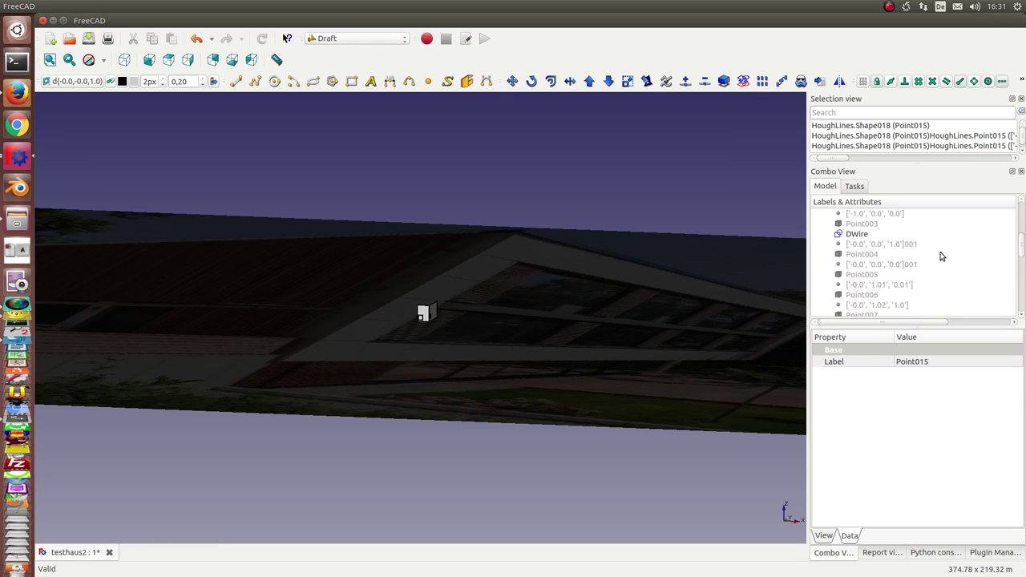
left_click(921, 249)
key("space")
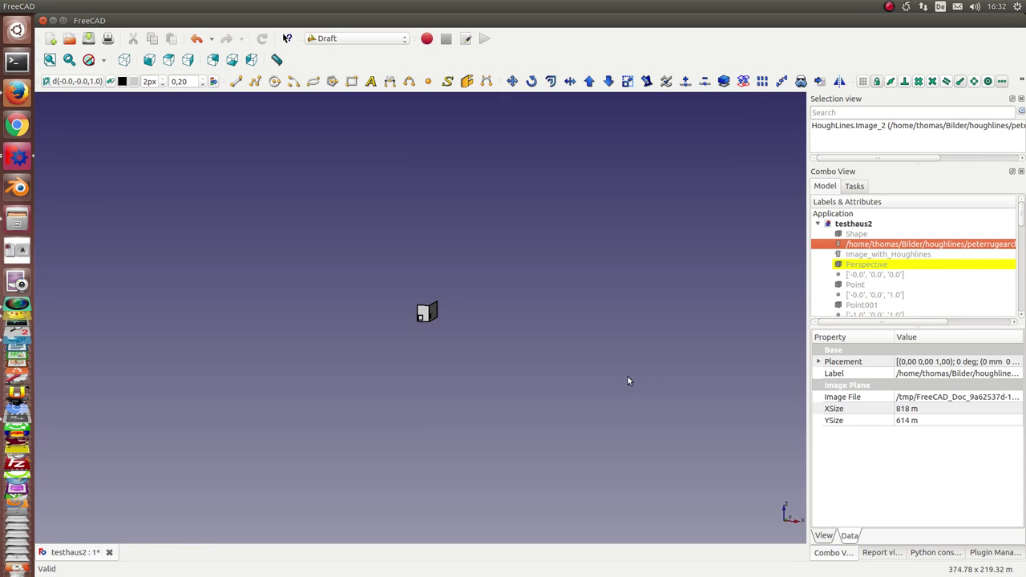
scroll(570, 384, "up", 1)
scroll(570, 383, "up", 2)
scroll(569, 382, "up", 1)
scroll(569, 382, "up", 1)
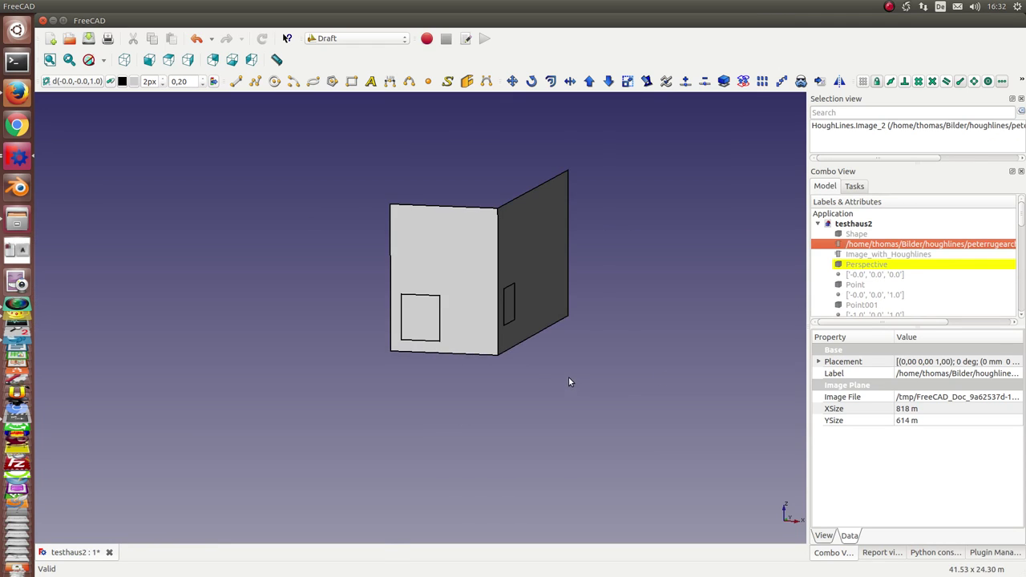
scroll(568, 377, "up", 2)
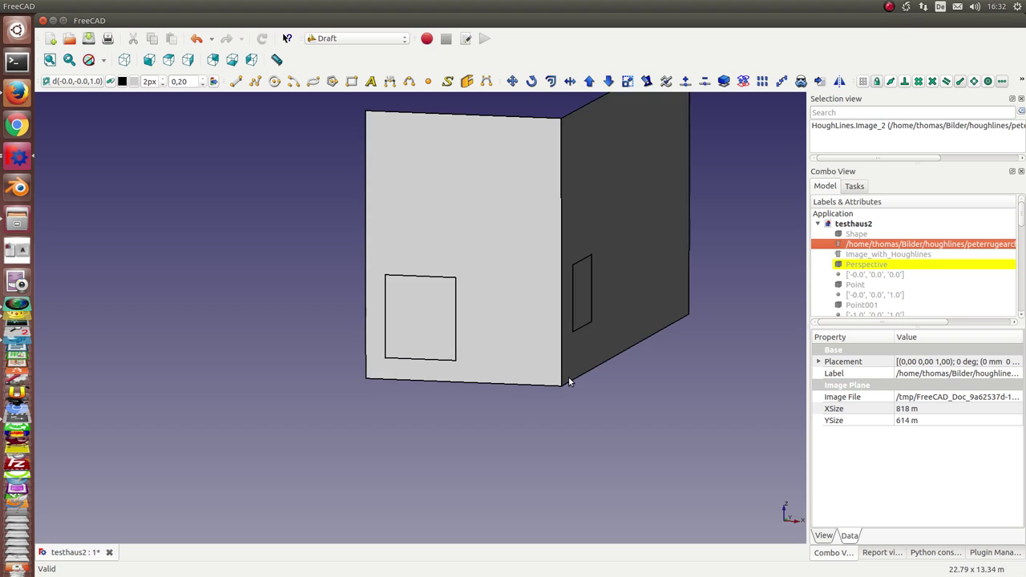
- Measure the front facade's bottom edge as 6 m wide
left_click(277, 59)
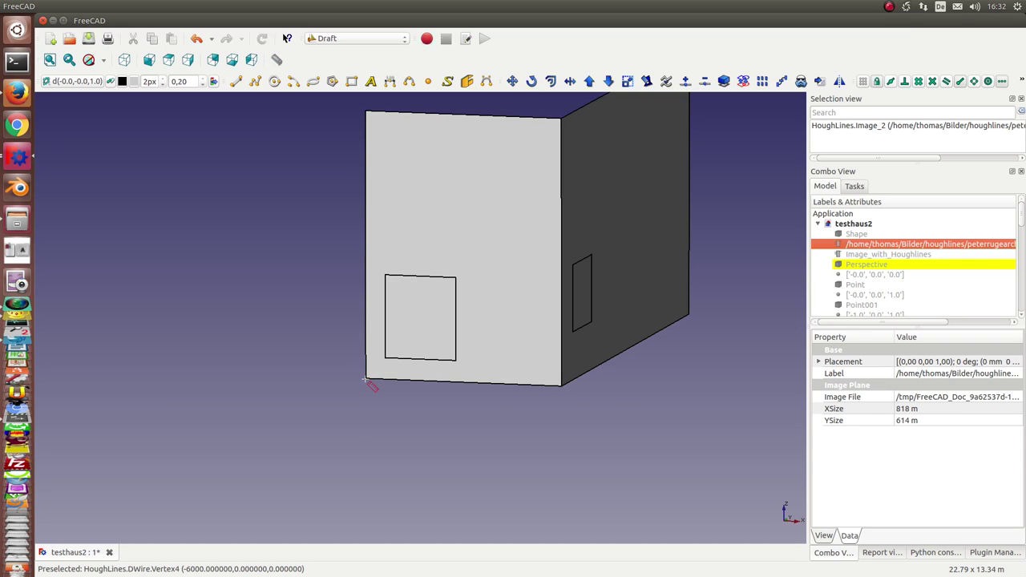
left_click(367, 377)
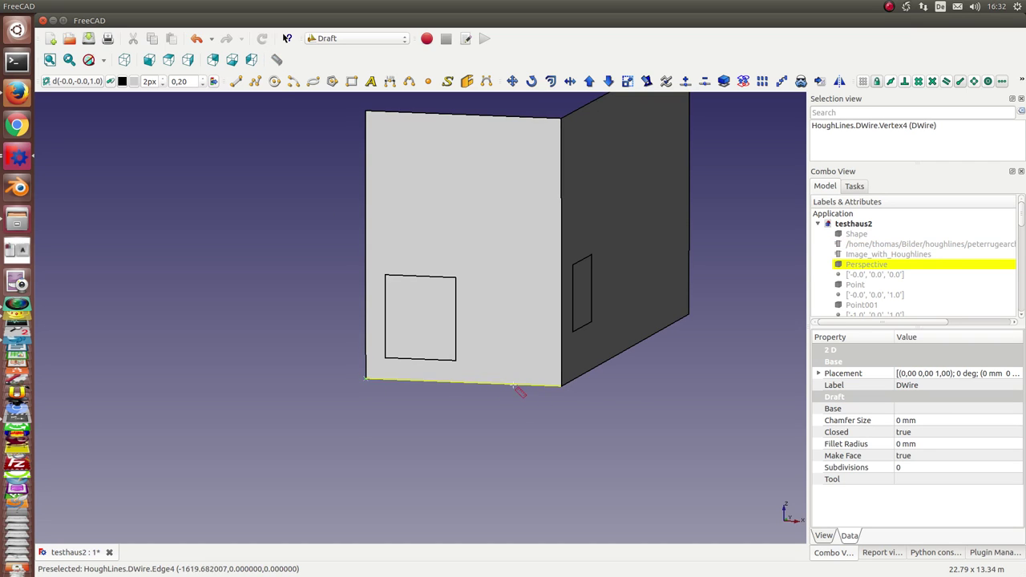
left_click(562, 387)
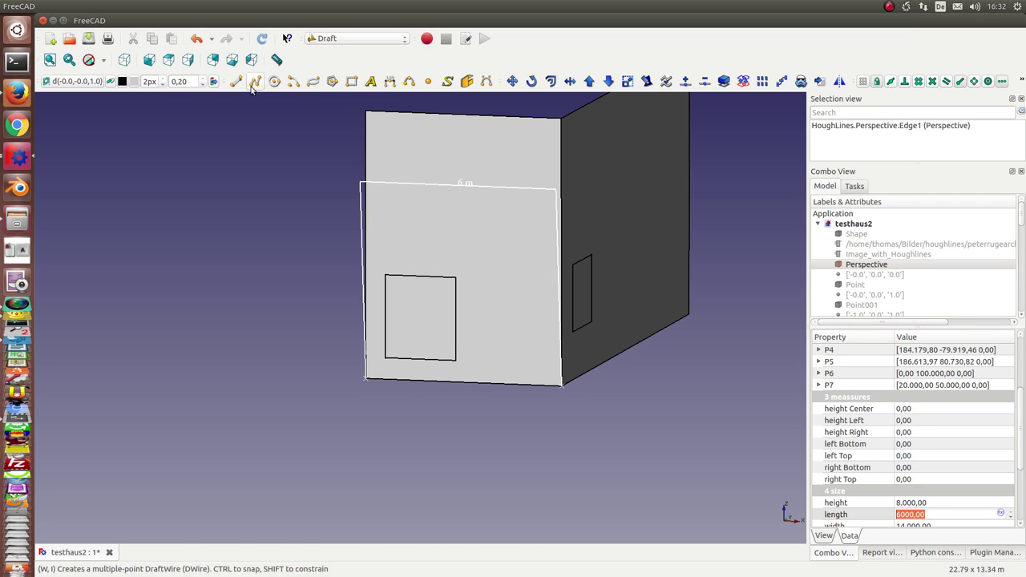
- Measure the side wall from front-right to far corner as 14,142 m
left_click(276, 61)
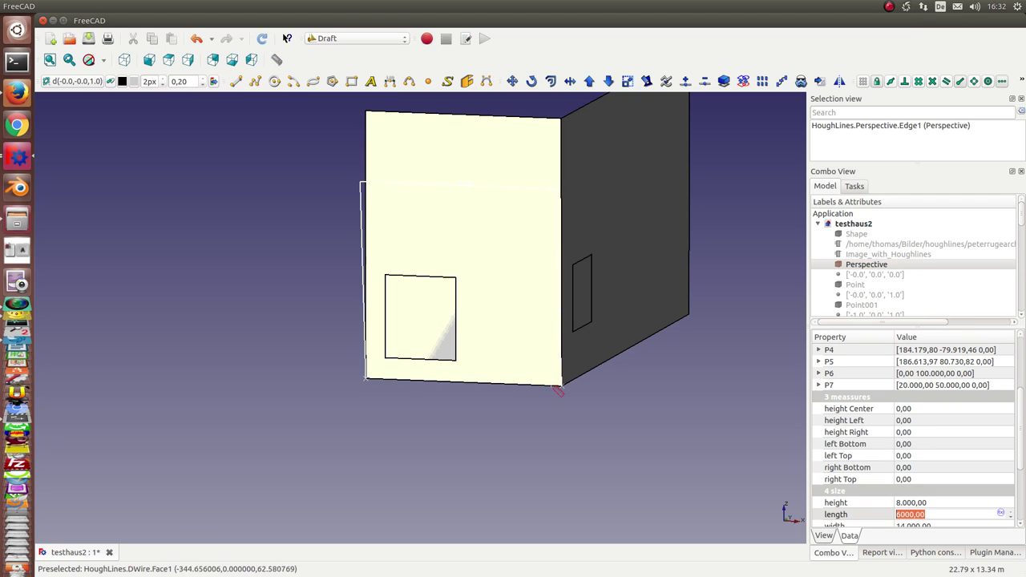
left_click(563, 386)
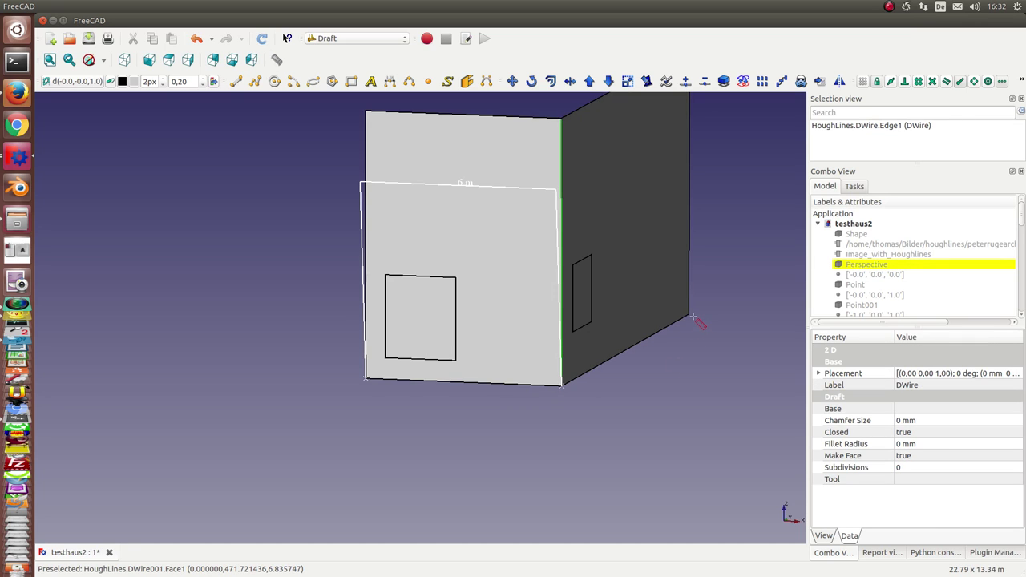
left_click(691, 313)
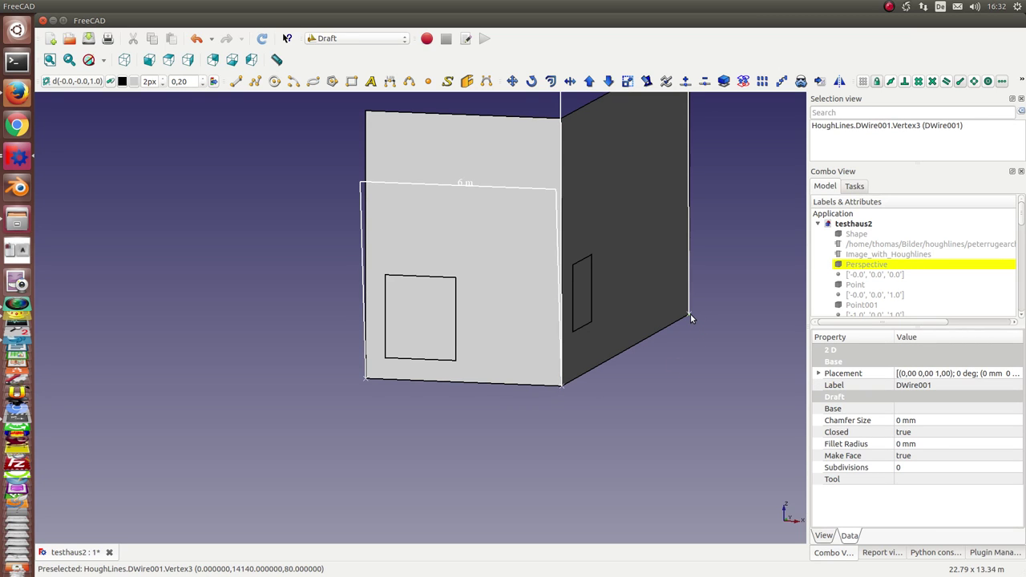
scroll(690, 313, "down", 3)
scroll(522, 290, "up", 2)
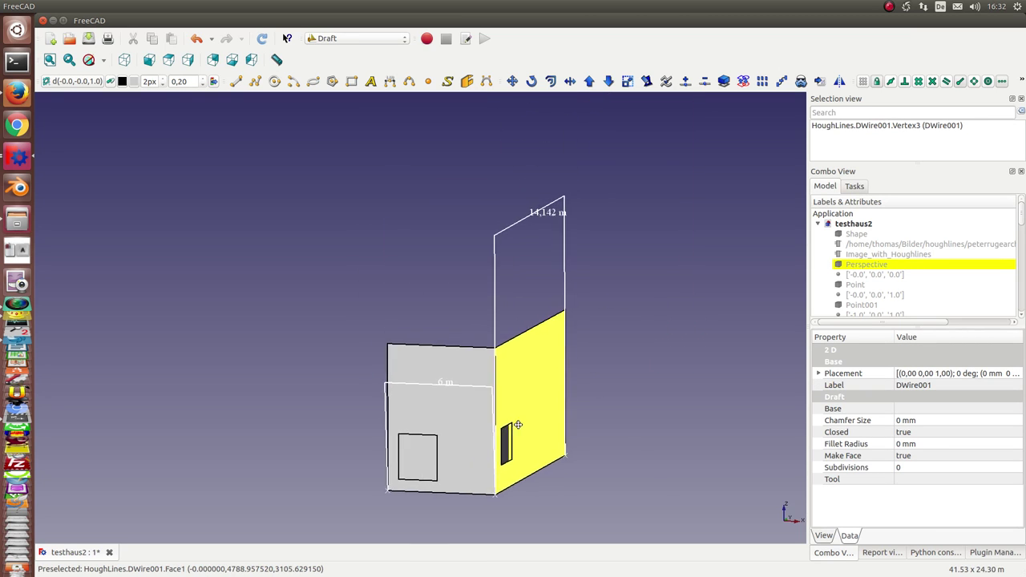
scroll(516, 408, "up", 2)
scroll(516, 408, "up", 2)
scroll(415, 321, "down", 1)
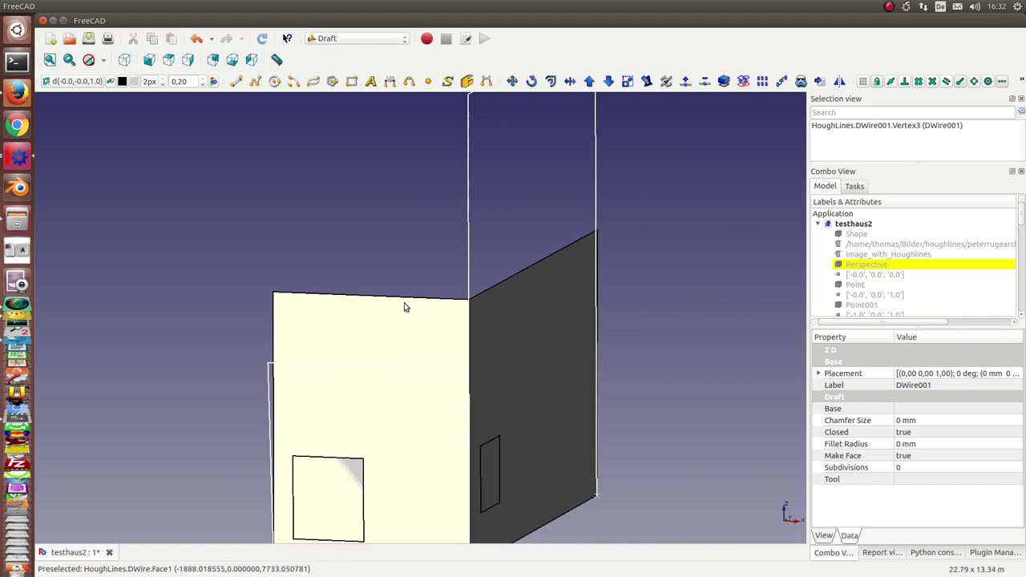
scroll(406, 305, "down", 2)
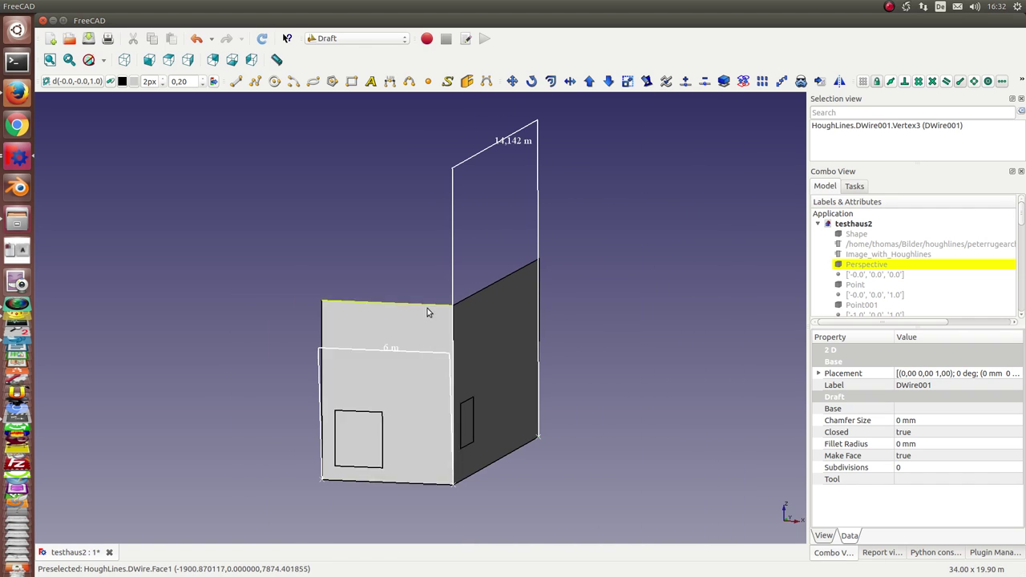
left_click(276, 60)
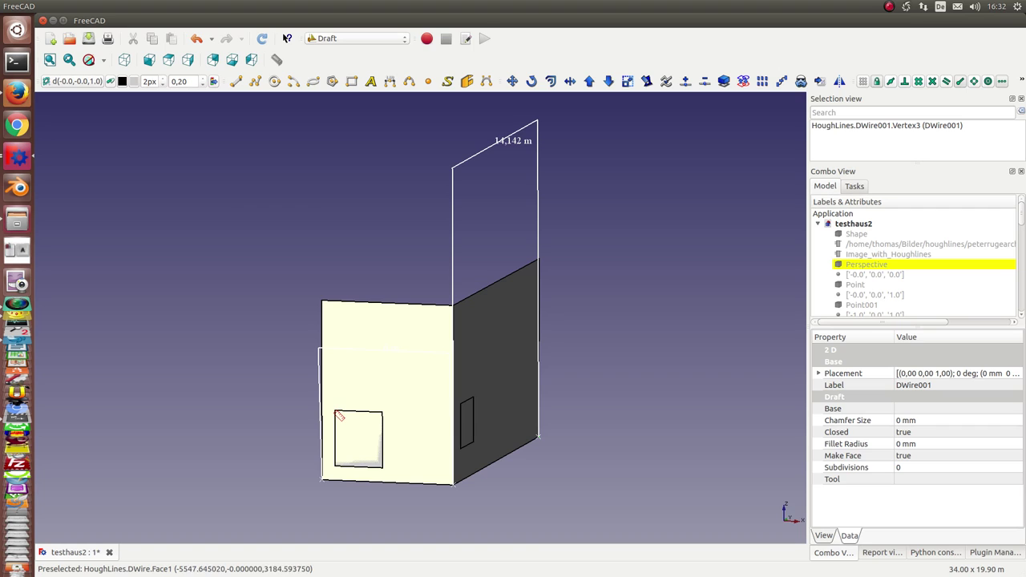
scroll(864, 279, "down", 3)
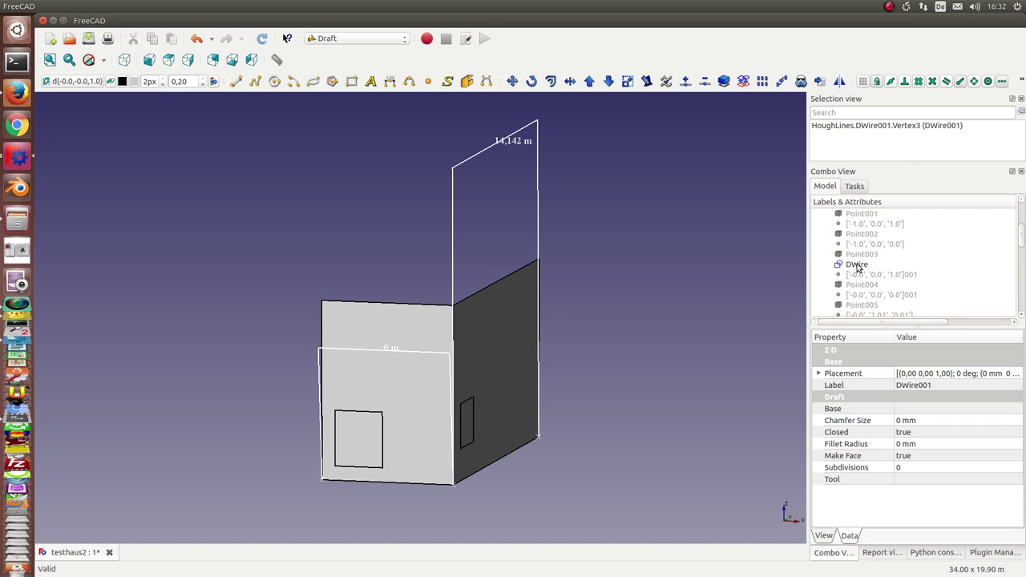
- Hide the front facade face and measure the door's width as 2,11239 m
left_click(858, 265)
key("space")
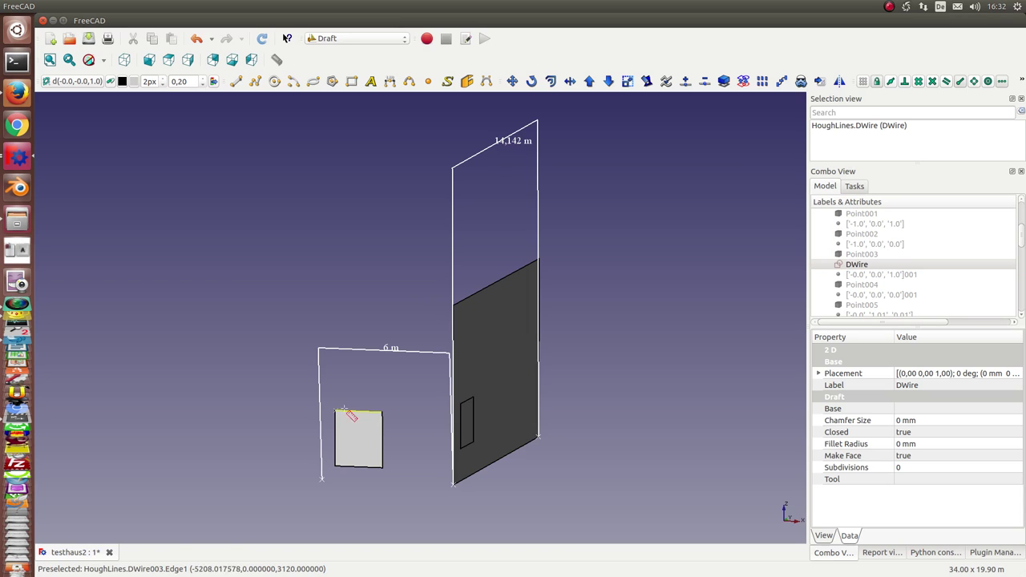
left_click(383, 414)
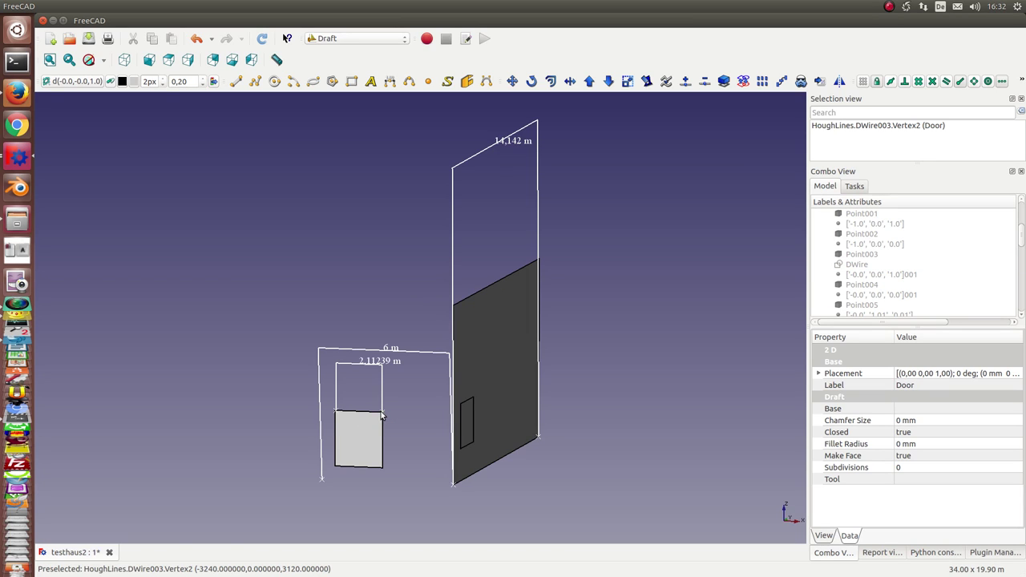
- Measure the door's height from top to bottom corner as 2,48 m
left_click(275, 61)
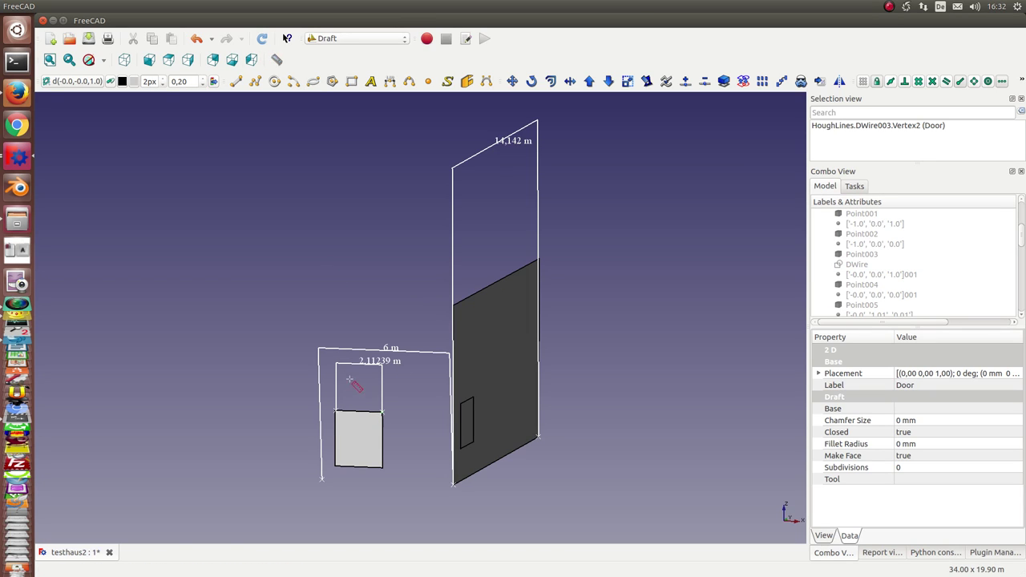
left_click(383, 414)
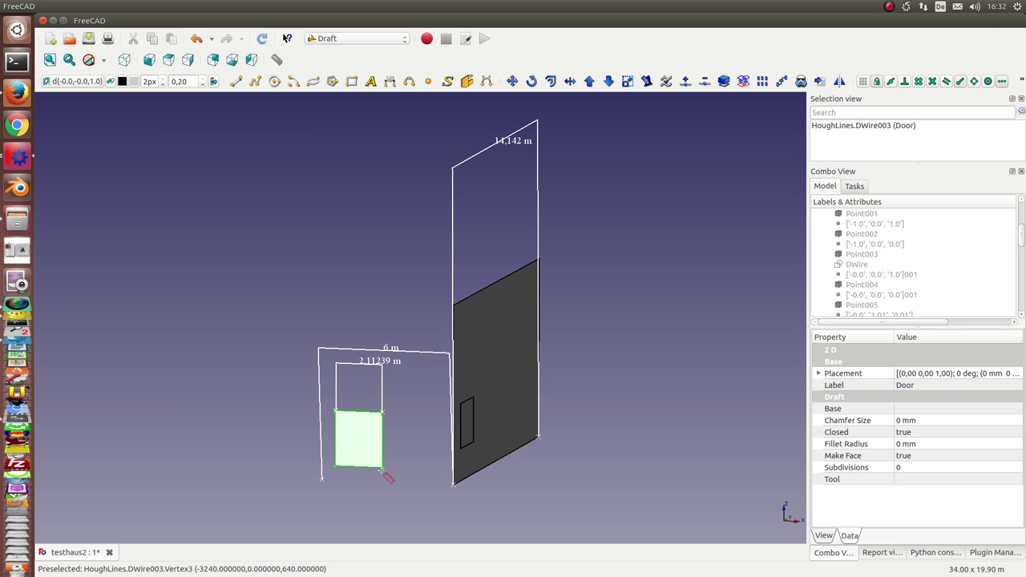
left_click(384, 469)
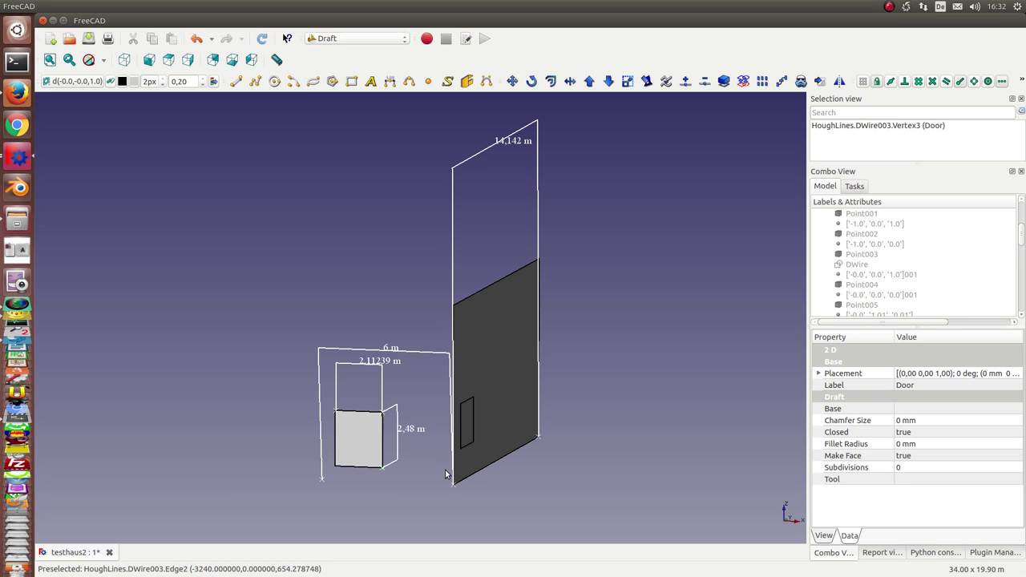
left_click(485, 327)
scroll(492, 353, "up", 2)
- Measure the window's top edge as 2,1 m wide
scroll(530, 361, "up", 2)
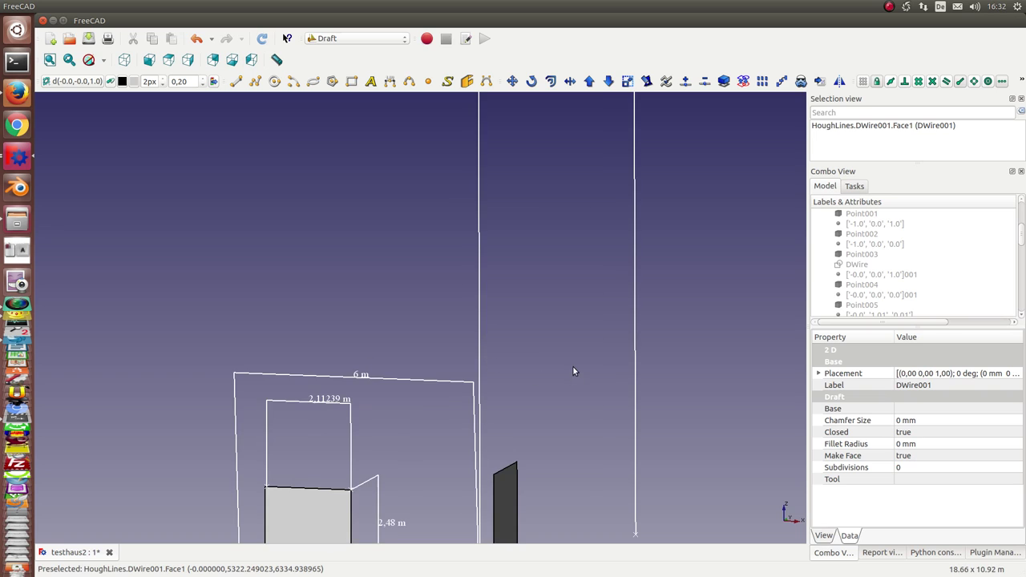
scroll(521, 288, "up", 2)
middle_click_drag(480, 219, 457, 153)
left_click(276, 59)
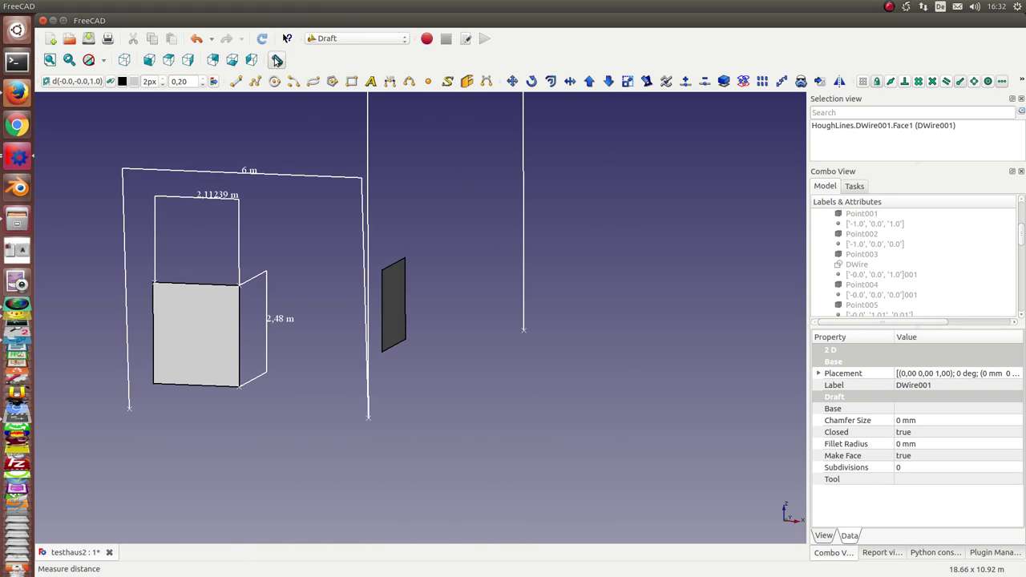
left_click(384, 352)
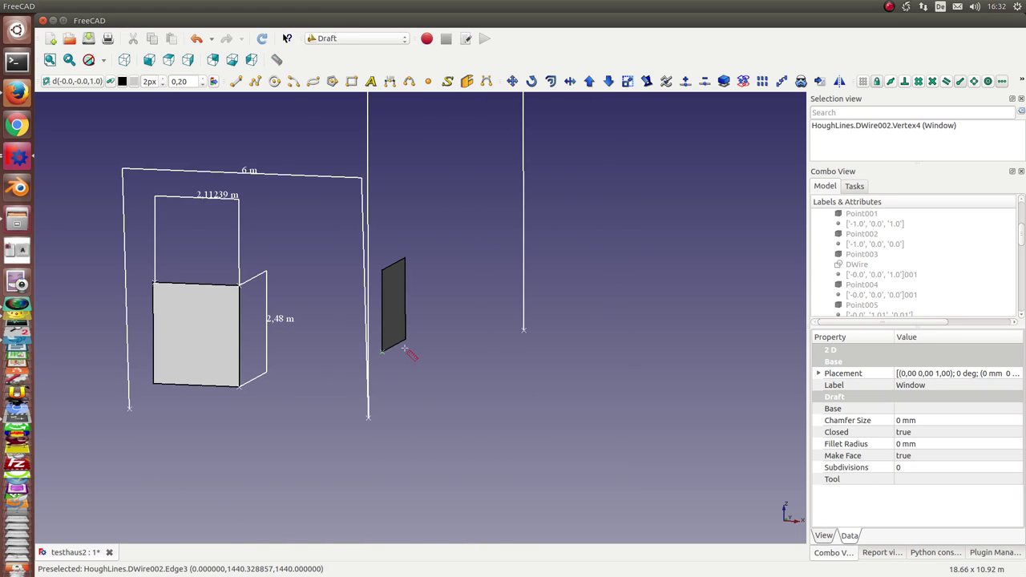
left_click(406, 342)
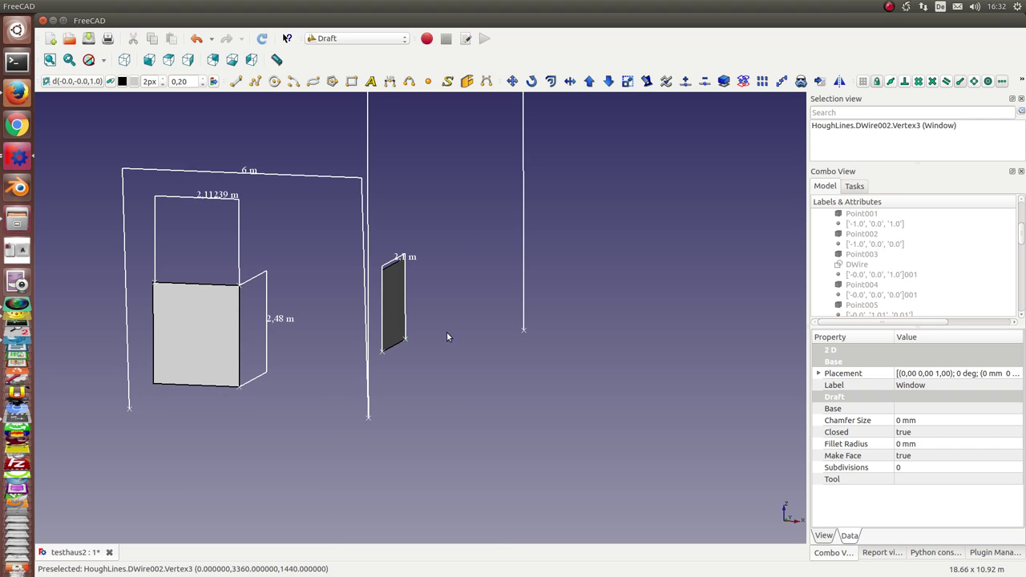
- Measure the window's right edge as 1,99506 m high, then zoom to the window with View Selection
middle_click_drag(425, 314, 353, 192)
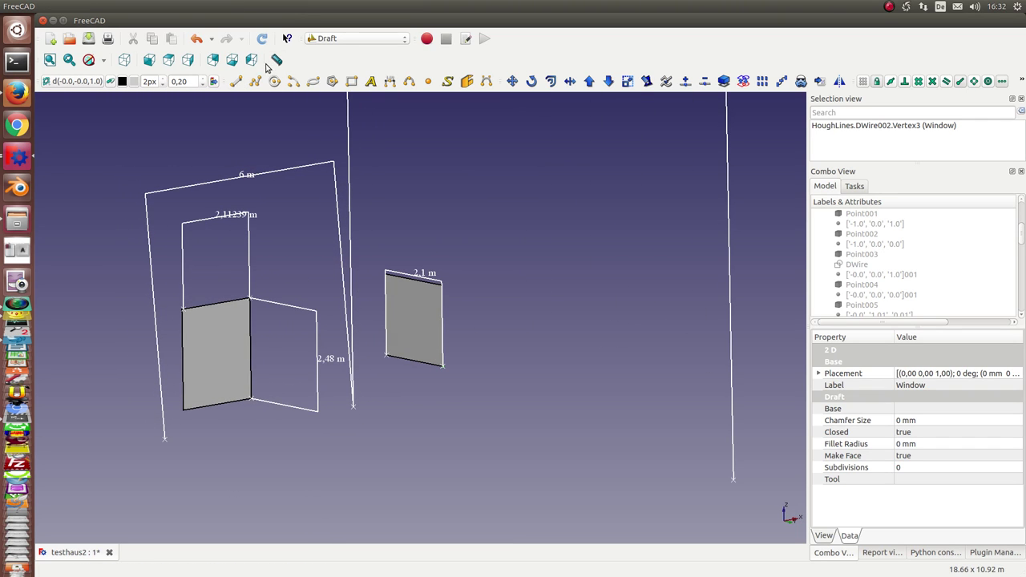
left_click(276, 61)
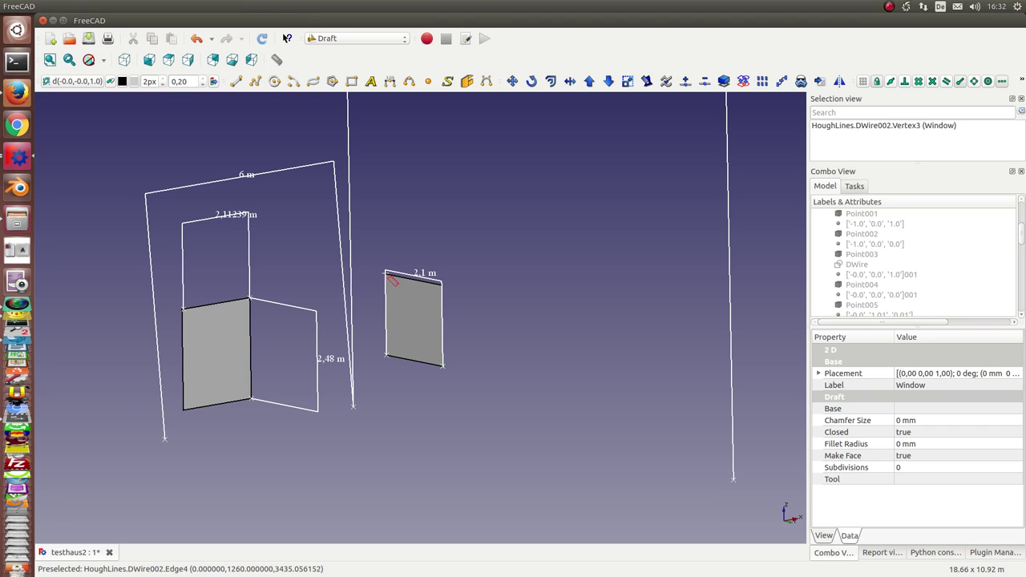
left_click(442, 366)
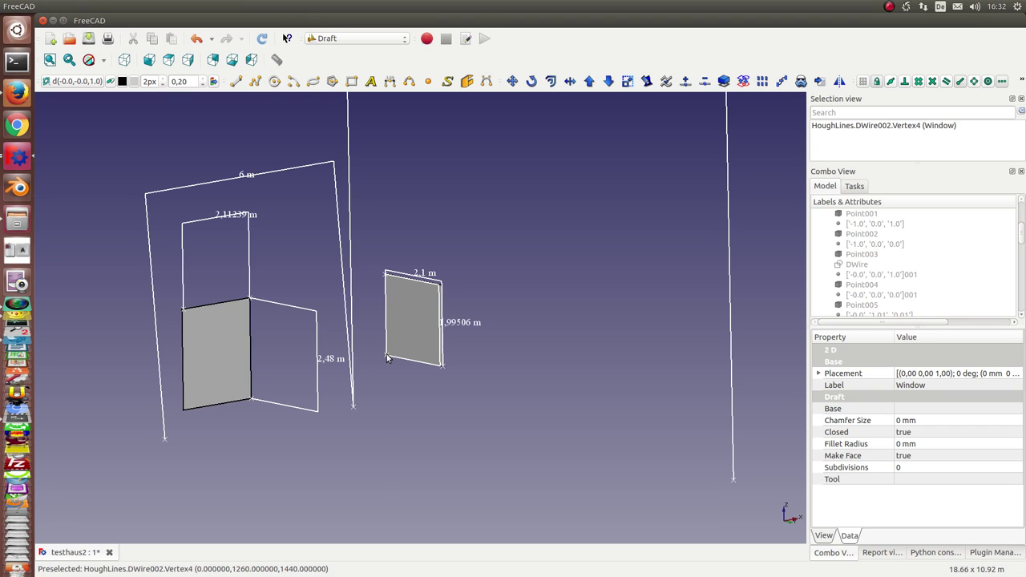
key("v")
key("s")
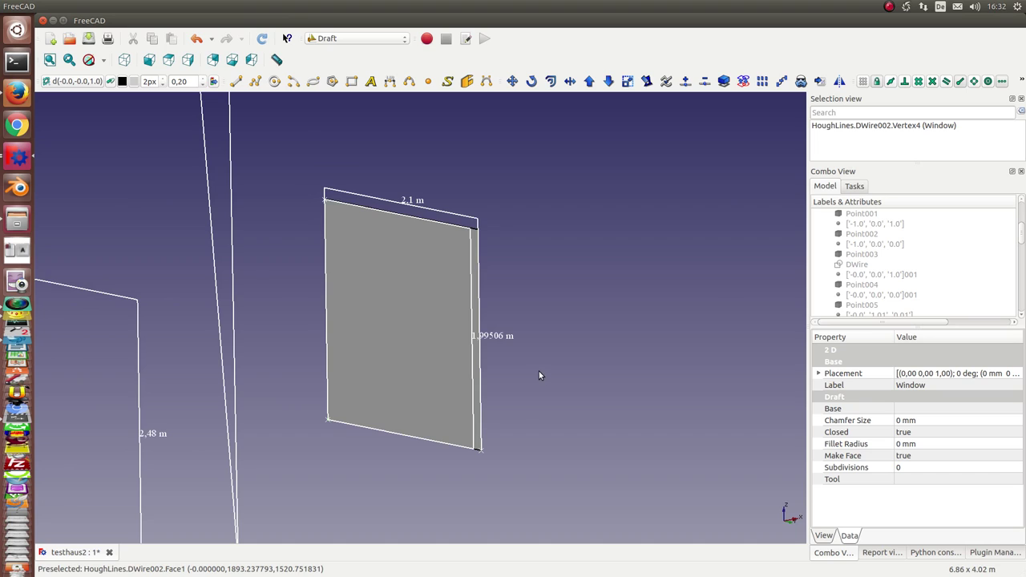